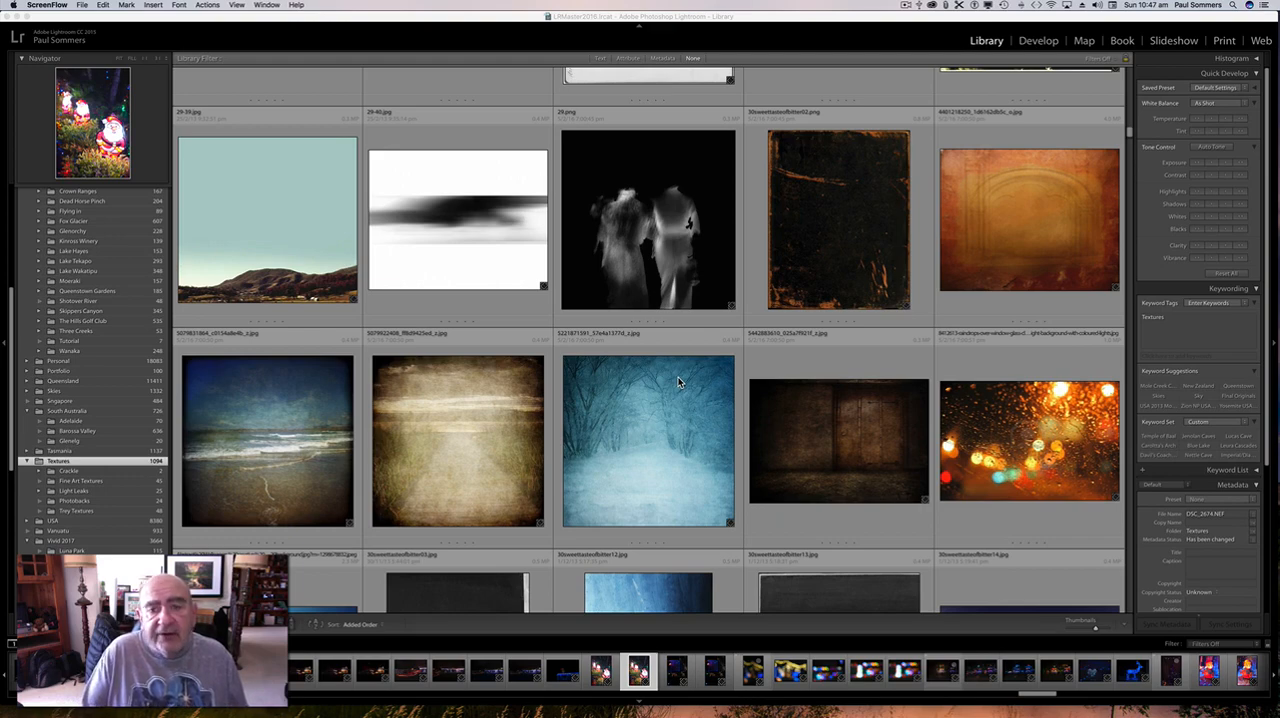
Examine the range of texture images stored in the Textures folder.
{"action": "scroll", "coordinate": [764, 449], "scroll_direction": "down", "scroll_amount": 5}
{"action": "scroll", "coordinate": [764, 449], "scroll_direction": "down", "scroll_amount": 8}
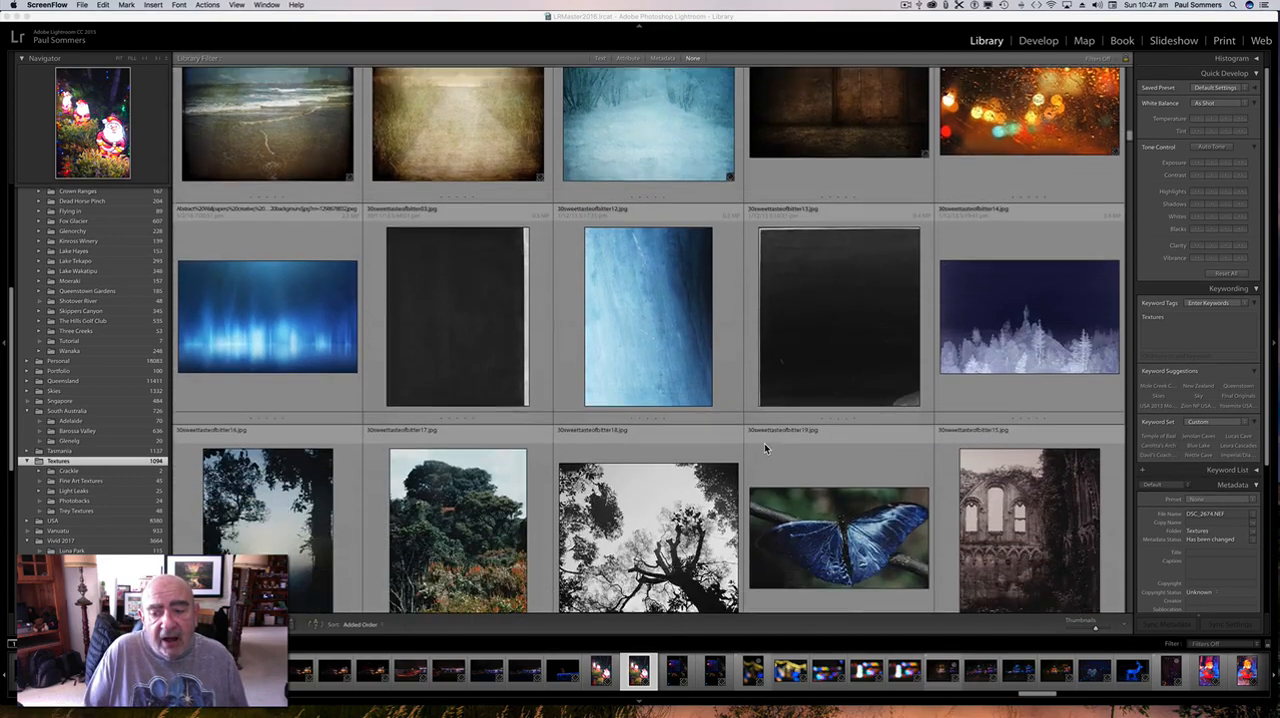
{"action": "scroll", "coordinate": [764, 449], "scroll_direction": "down", "scroll_amount": 2}
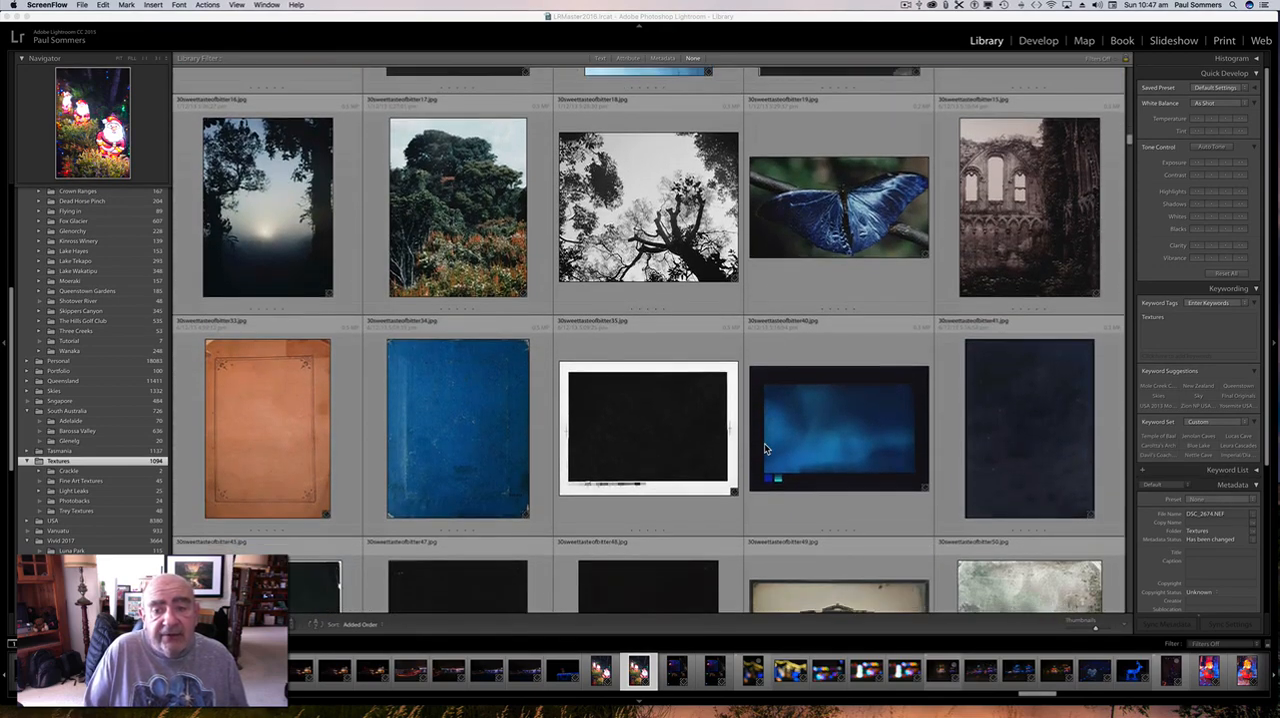
{"action": "scroll", "coordinate": [764, 449], "scroll_direction": "down", "scroll_amount": 5}
{"action": "scroll", "coordinate": [764, 448], "scroll_direction": "down", "scroll_amount": 8}
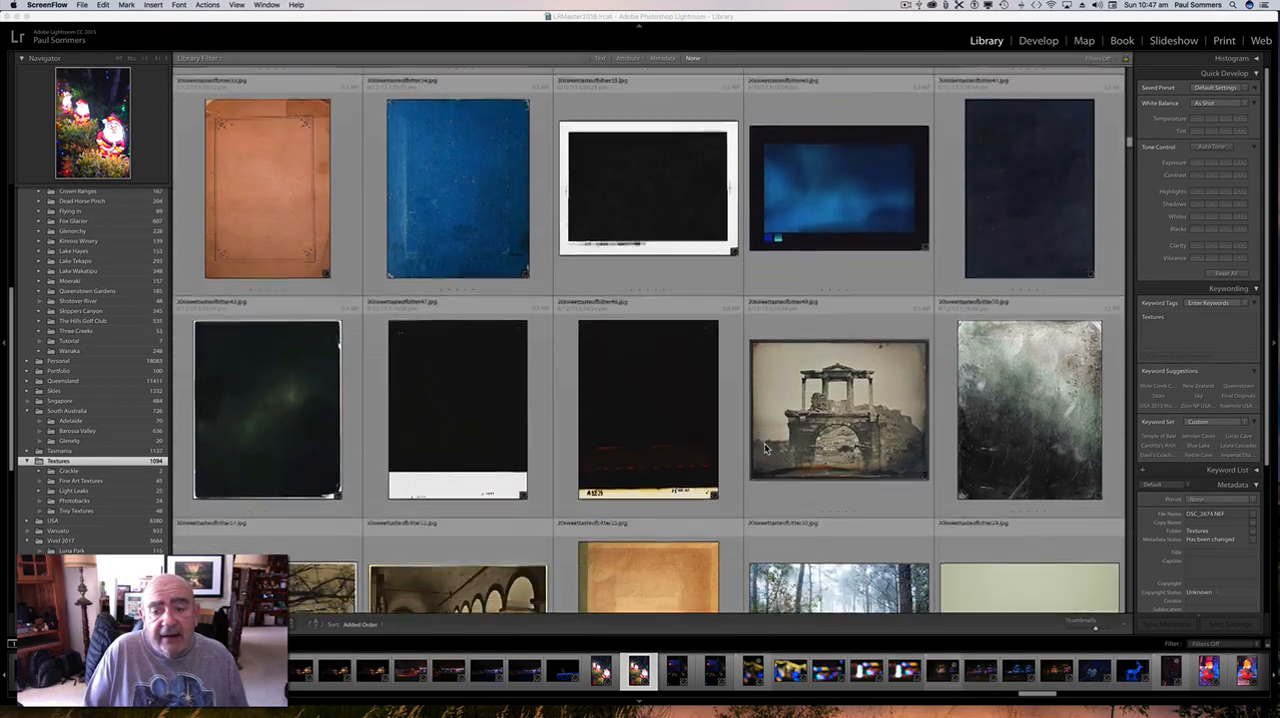
{"action": "scroll", "coordinate": [764, 448], "scroll_direction": "down", "scroll_amount": 3}
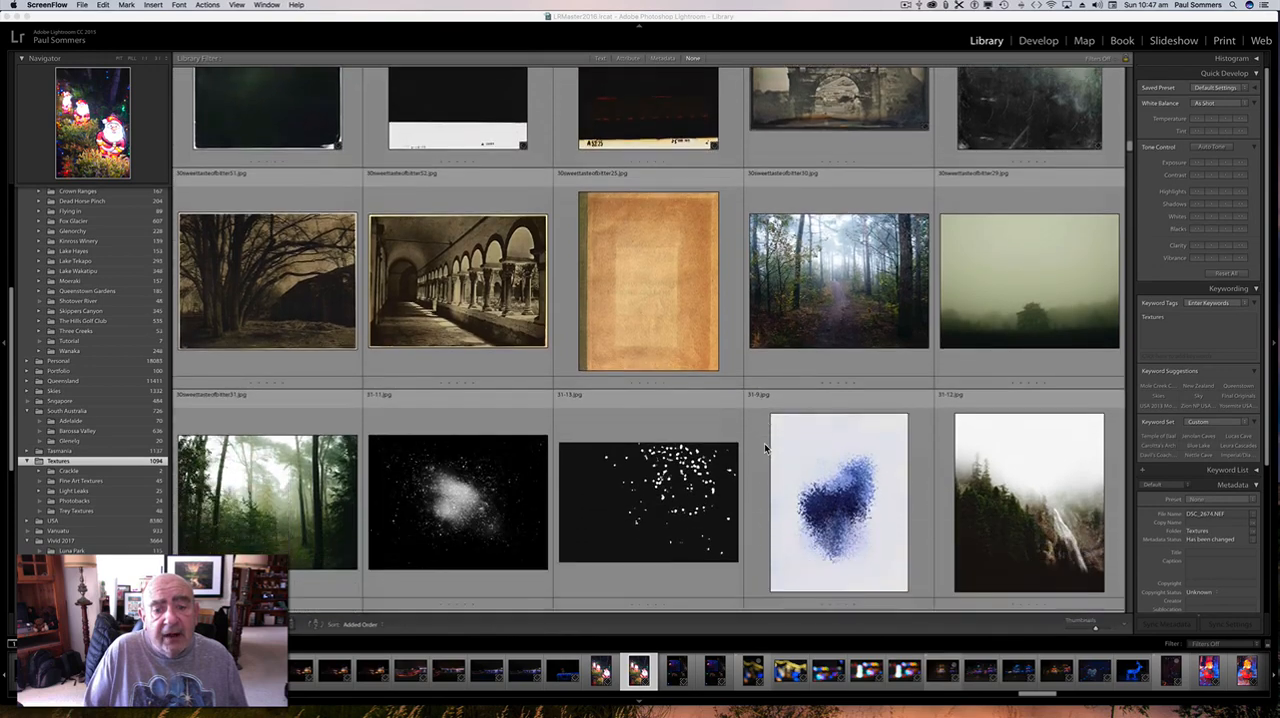
{"action": "scroll", "coordinate": [764, 448], "scroll_direction": "down", "scroll_amount": 5}
{"action": "scroll", "coordinate": [764, 448], "scroll_direction": "down", "scroll_amount": 10}
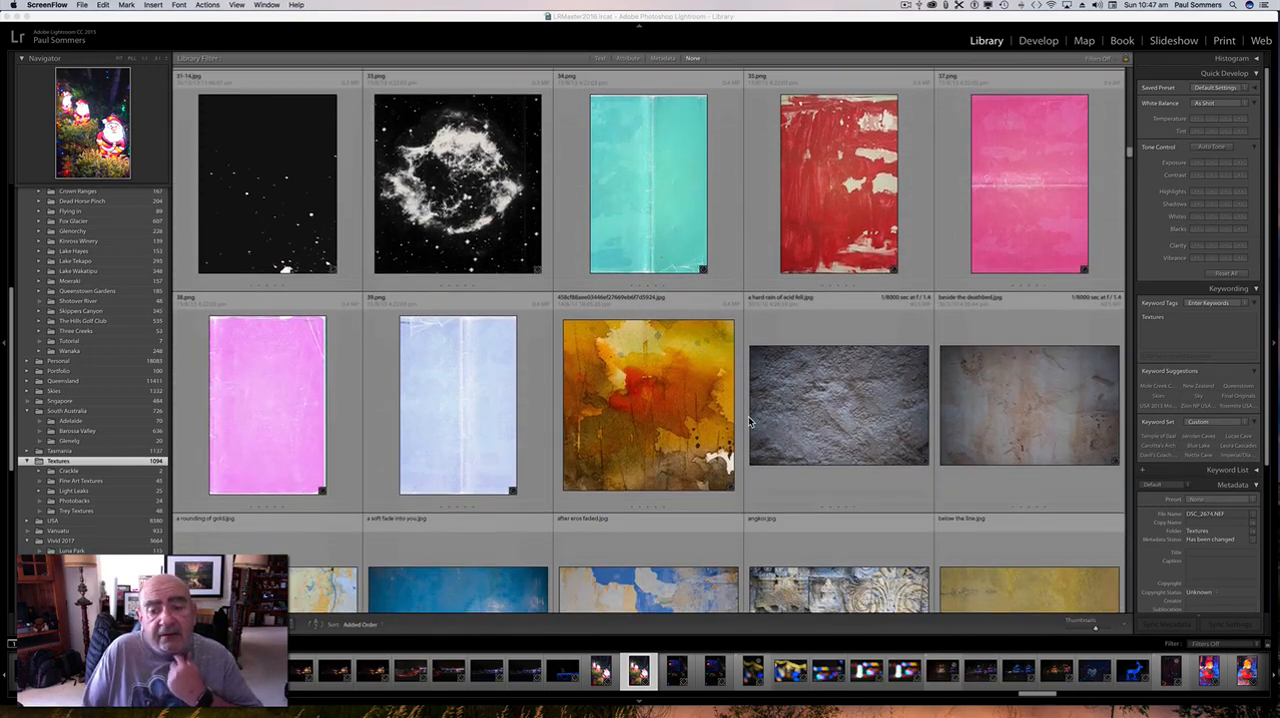
{"action": "scroll", "coordinate": [851, 401], "scroll_direction": "up", "scroll_amount": 8}
{"action": "scroll", "coordinate": [851, 401], "scroll_direction": "up", "scroll_amount": 1}
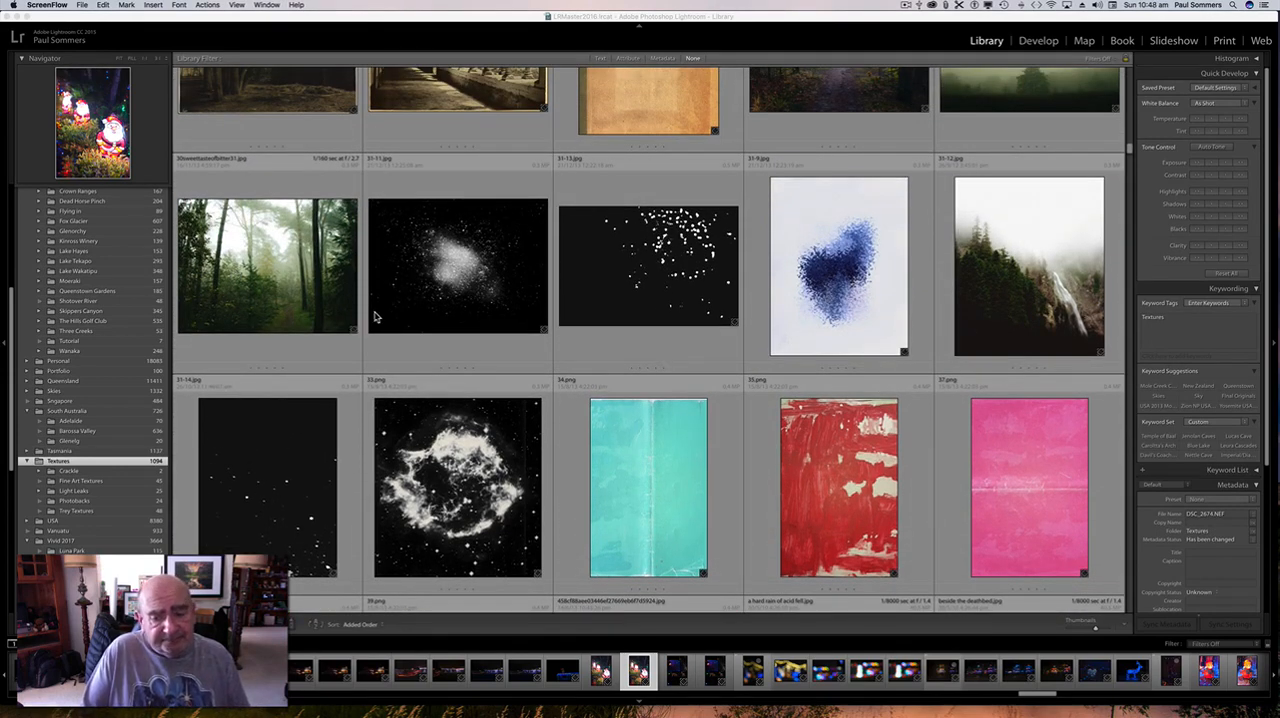
{"action": "scroll", "coordinate": [415, 315], "scroll_direction": "down", "scroll_amount": 6}
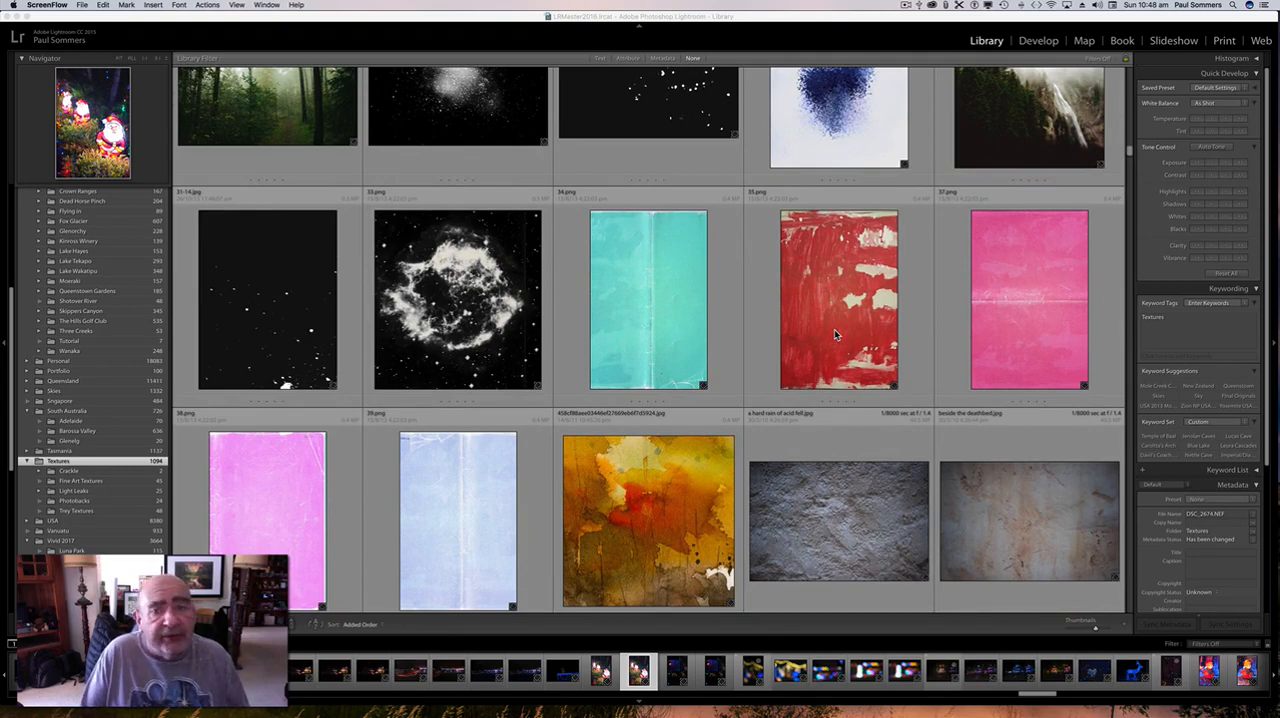
{"action": "scroll", "coordinate": [834, 329], "scroll_direction": "down", "scroll_amount": 10}
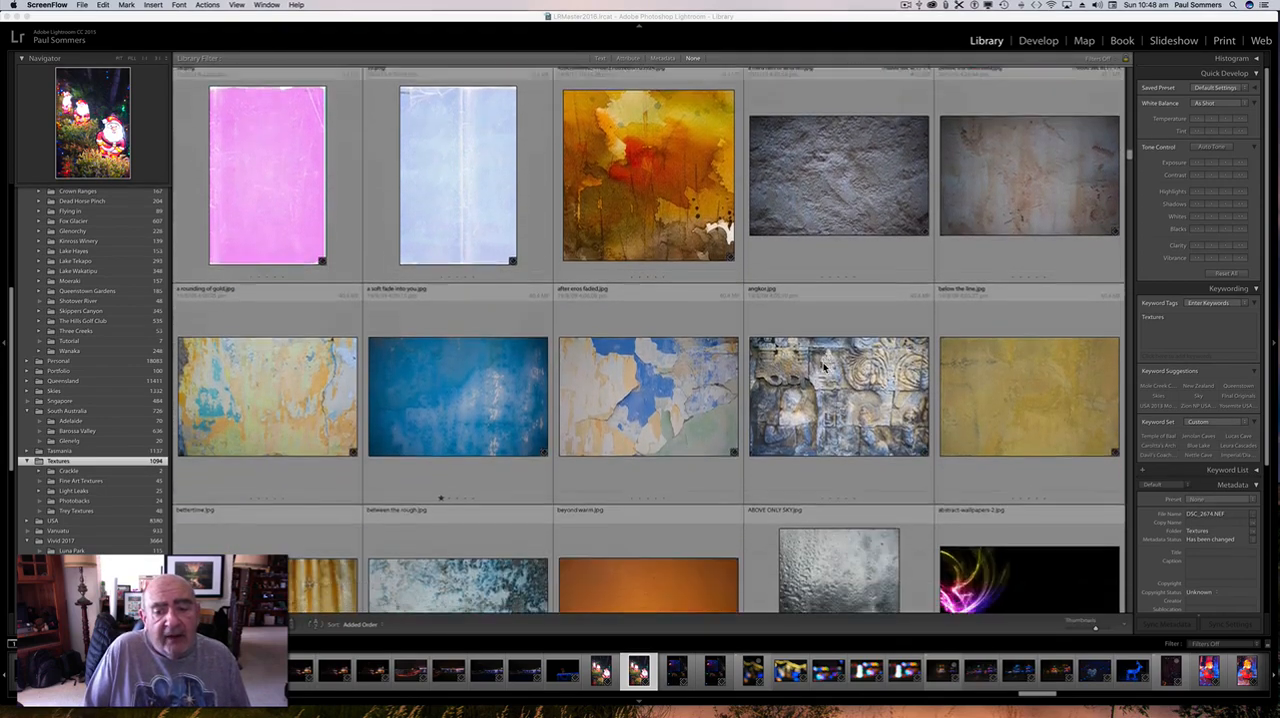
{"action": "scroll", "coordinate": [824, 368], "scroll_direction": "down", "scroll_amount": 3}
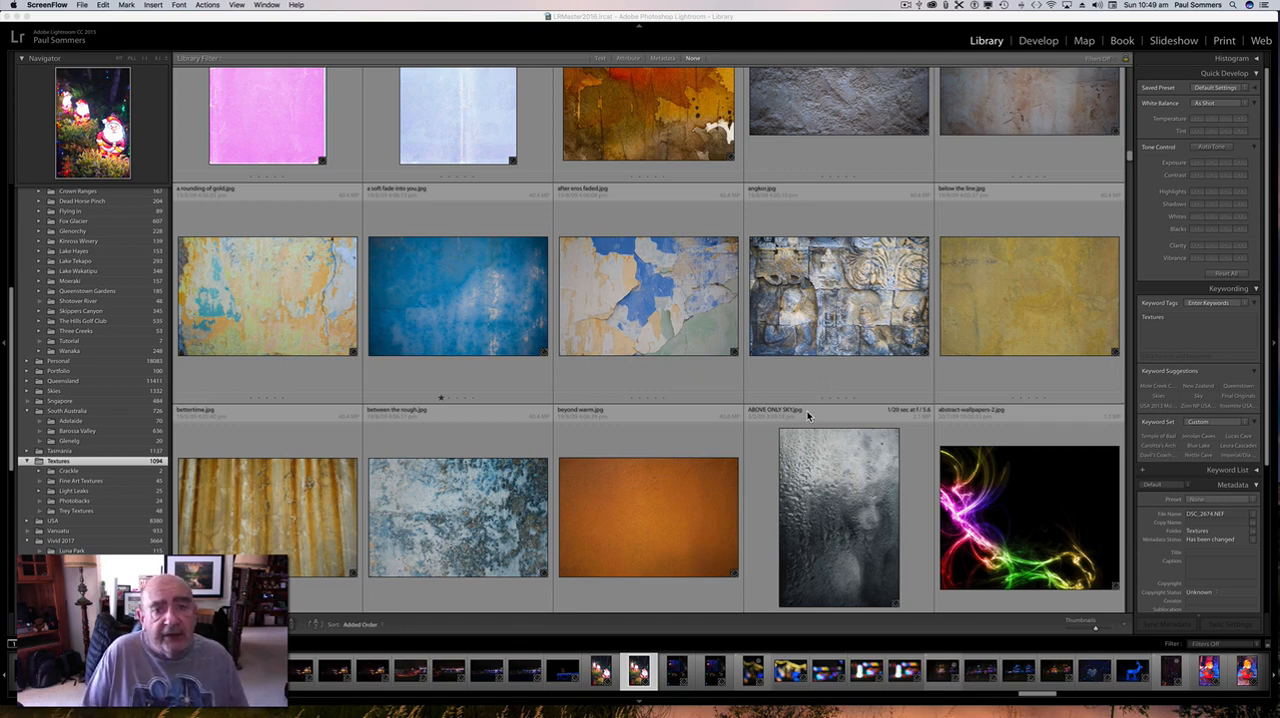
{"action": "scroll", "coordinate": [808, 416], "scroll_direction": "down", "scroll_amount": 8}
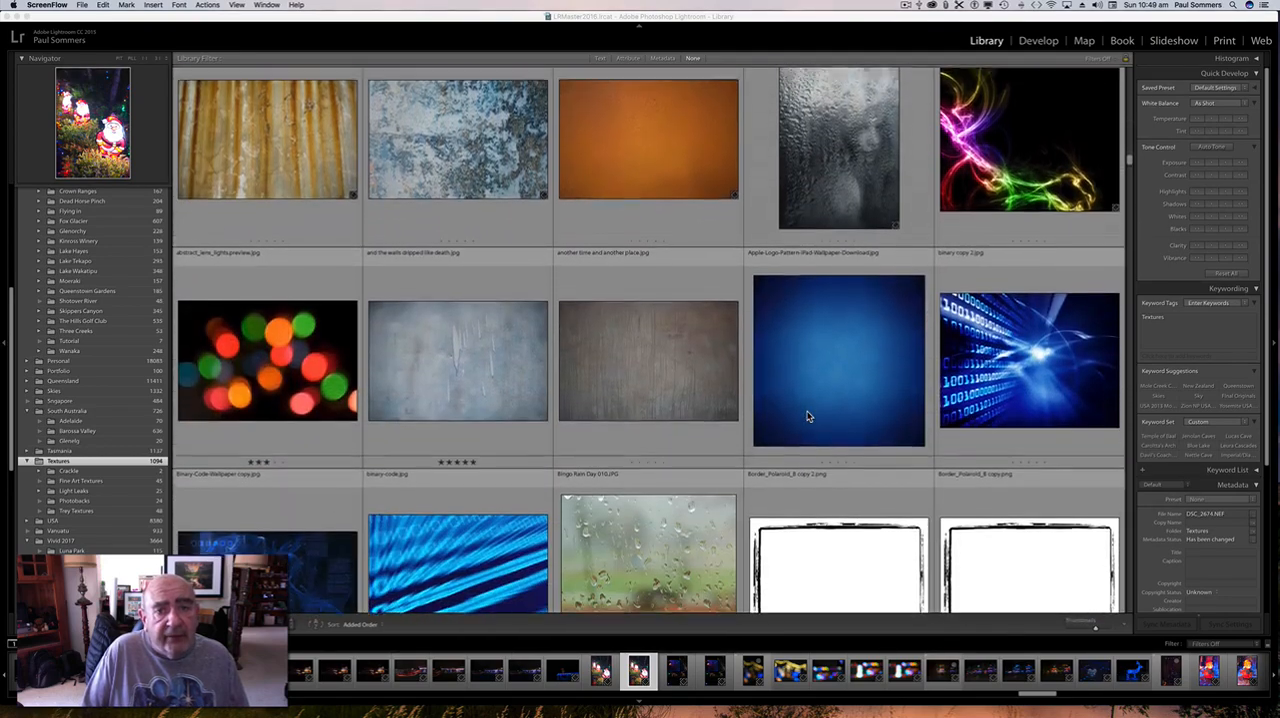
{"action": "scroll", "coordinate": [808, 416], "scroll_direction": "down", "scroll_amount": 5}
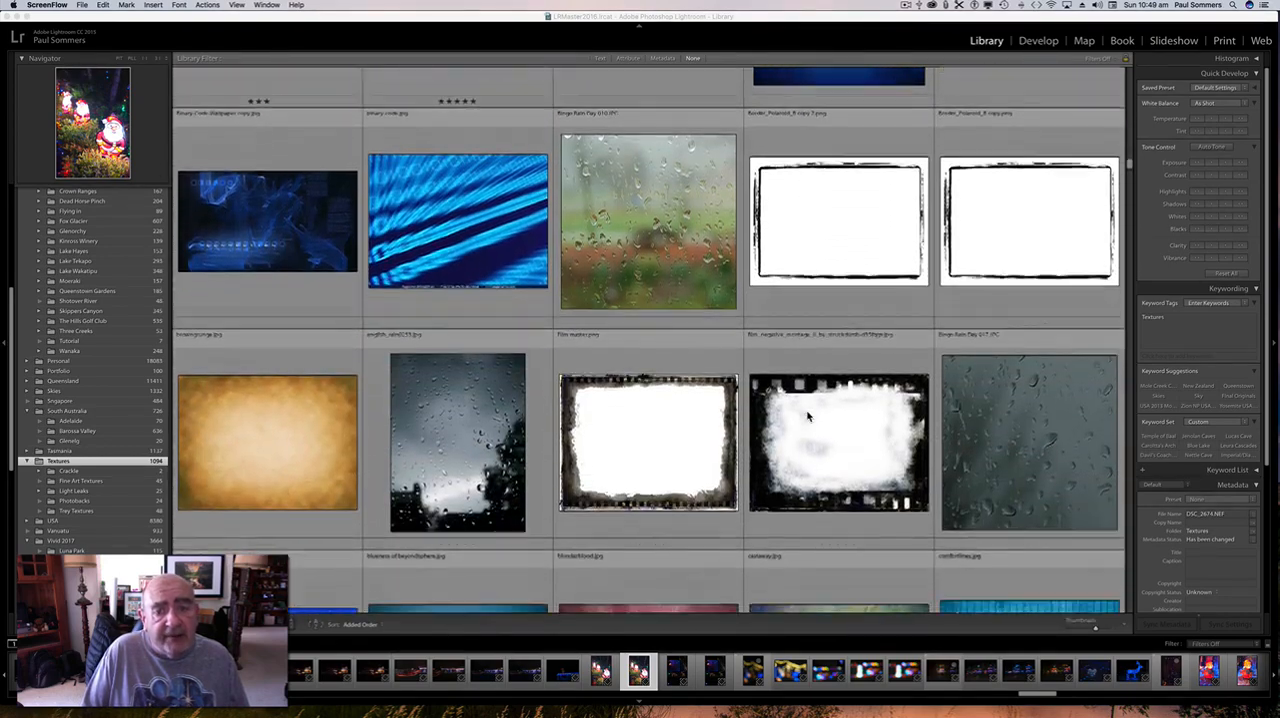
{"action": "scroll", "coordinate": [808, 416], "scroll_direction": "down", "scroll_amount": 6}
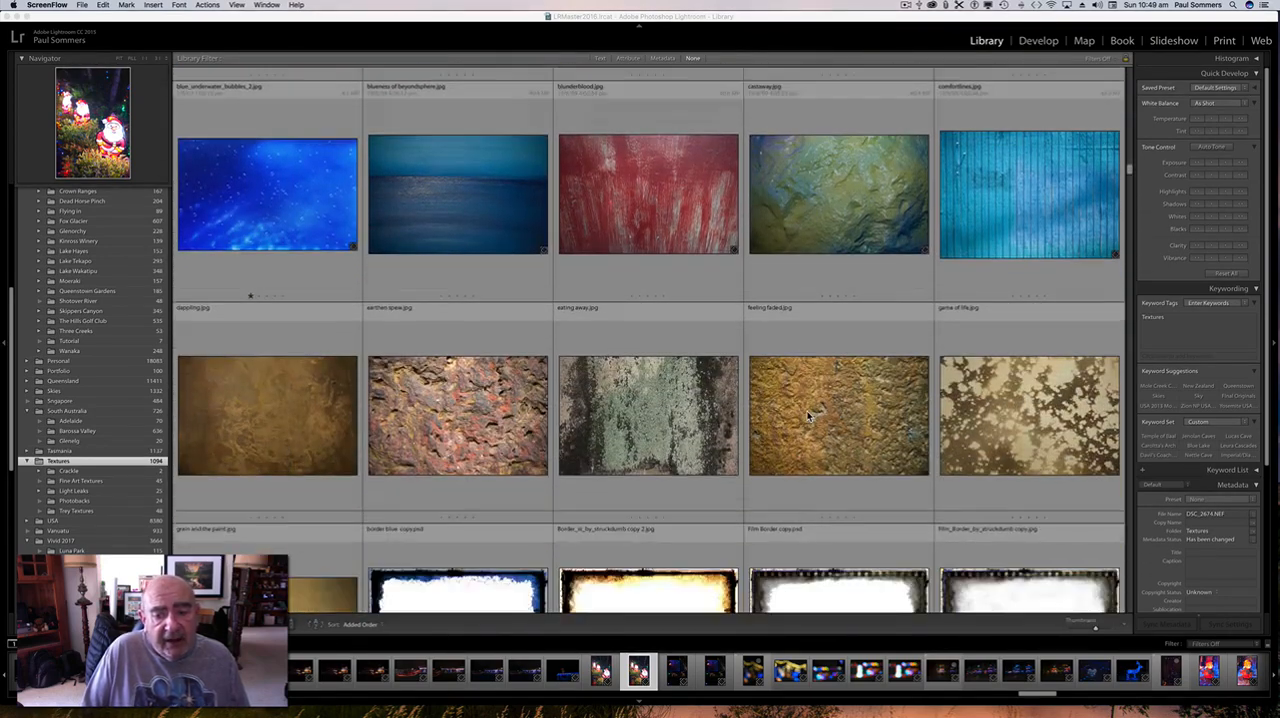
{"action": "scroll", "coordinate": [808, 416], "scroll_direction": "down", "scroll_amount": 14}
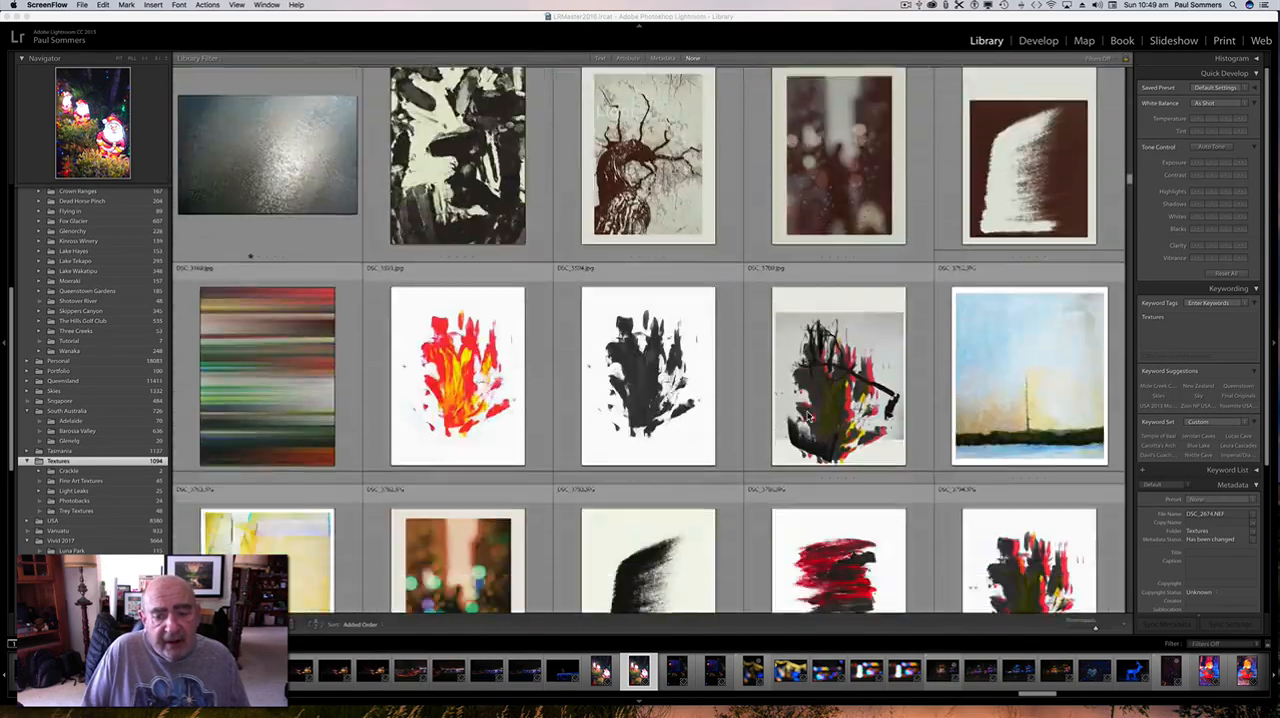
{"action": "scroll", "coordinate": [808, 416], "scroll_direction": "down", "scroll_amount": 10}
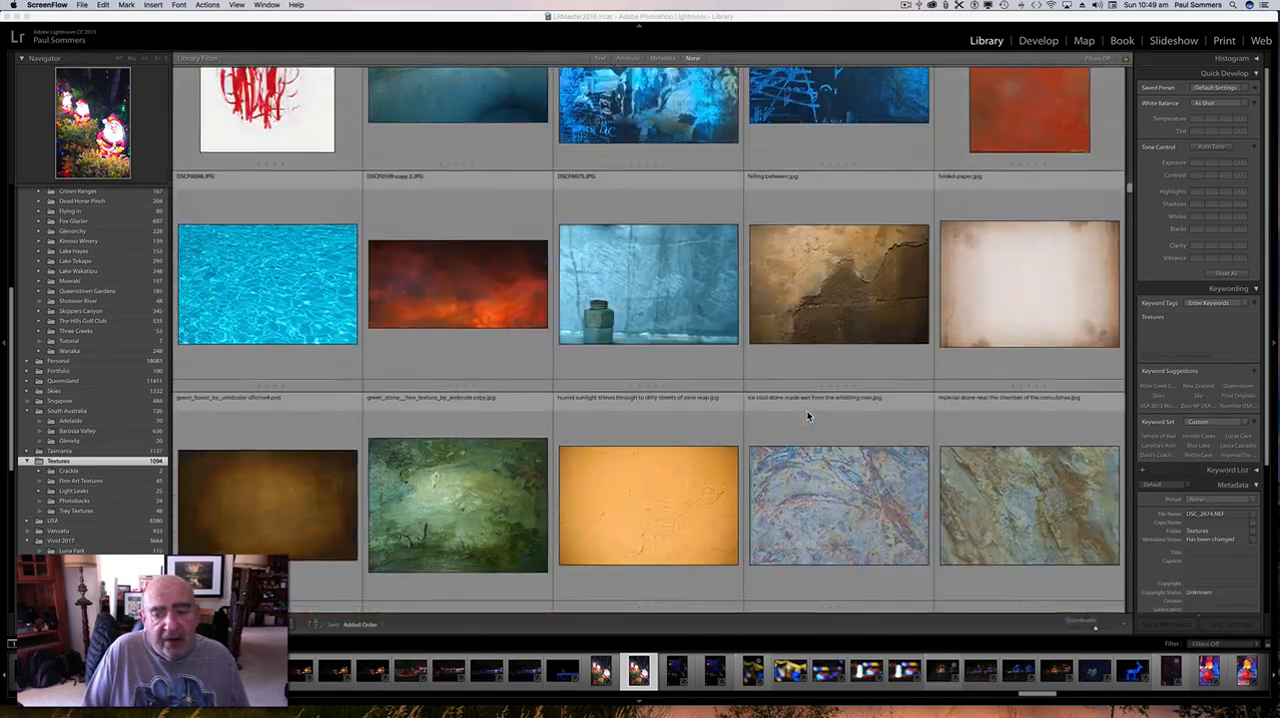
{"action": "scroll", "coordinate": [808, 416], "scroll_direction": "down", "scroll_amount": 13}
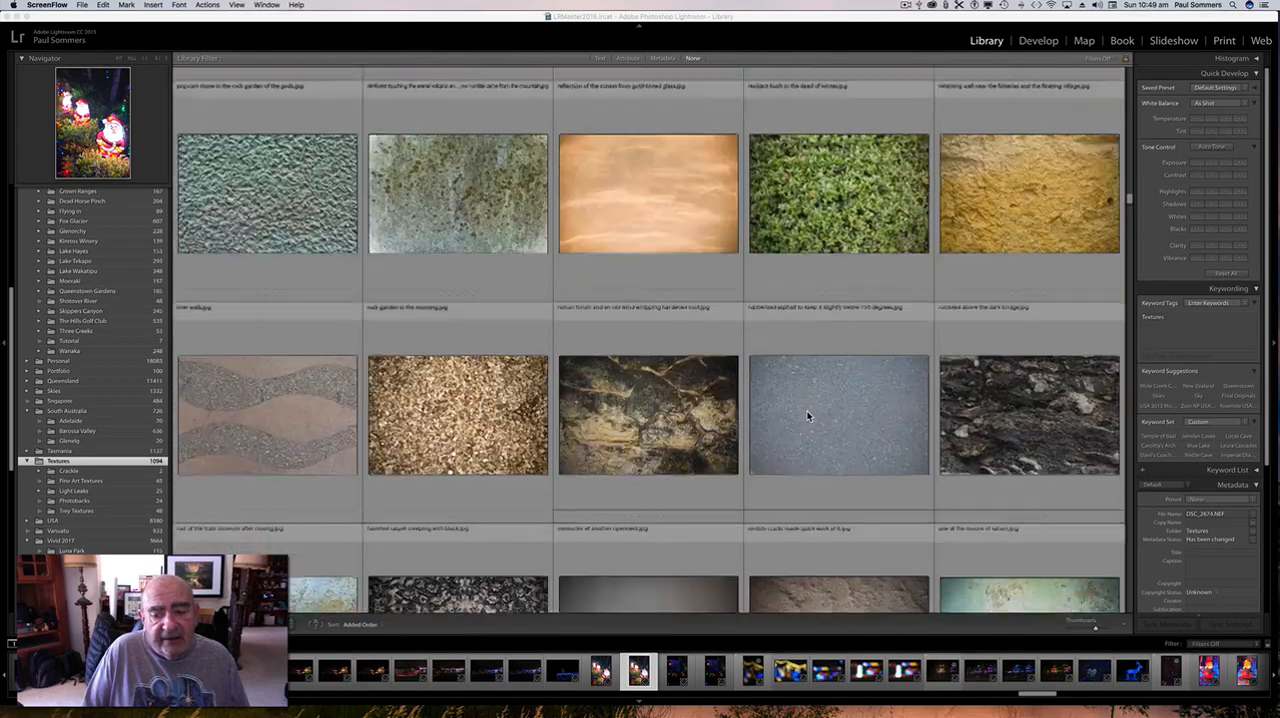
{"action": "scroll", "coordinate": [808, 416], "scroll_direction": "down", "scroll_amount": 12}
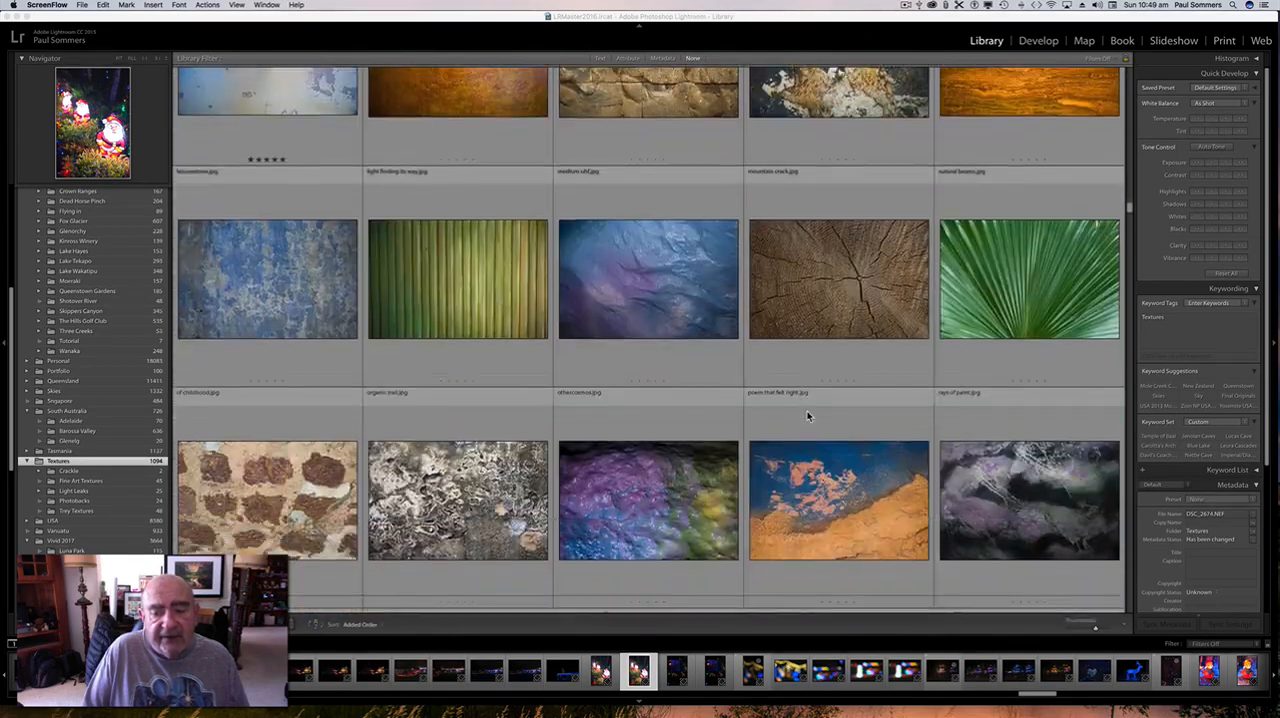
{"action": "scroll", "coordinate": [808, 416], "scroll_direction": "down", "scroll_amount": 13}
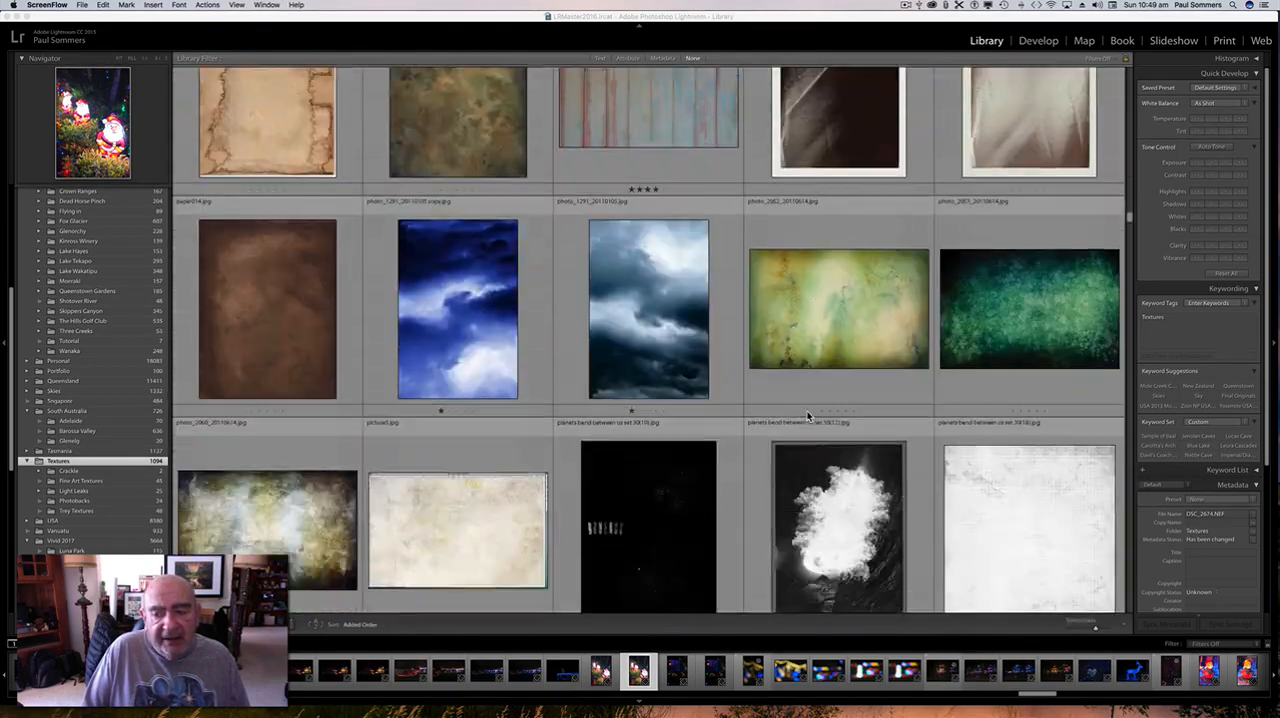
{"action": "scroll", "coordinate": [808, 416], "scroll_direction": "down", "scroll_amount": 7}
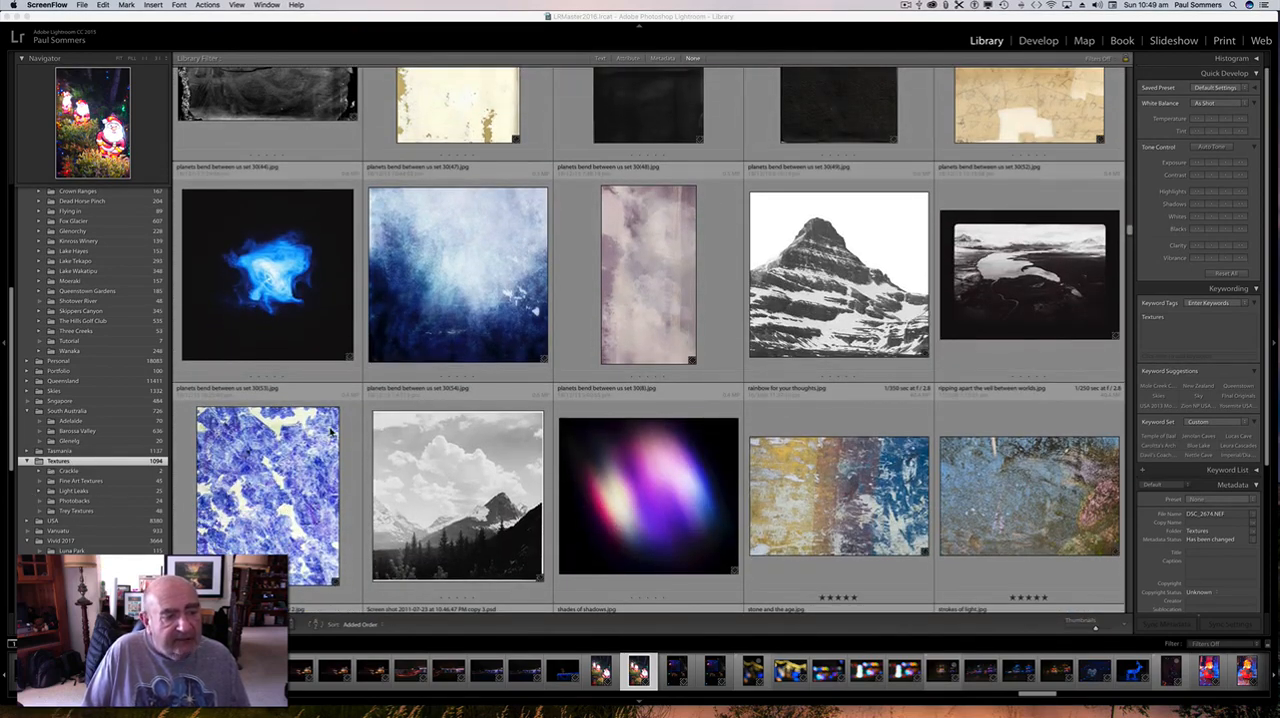
{"action": "scroll", "coordinate": [550, 402], "scroll_direction": "down", "scroll_amount": 5}
{"action": "scroll", "coordinate": [550, 402], "scroll_direction": "down", "scroll_amount": 14}
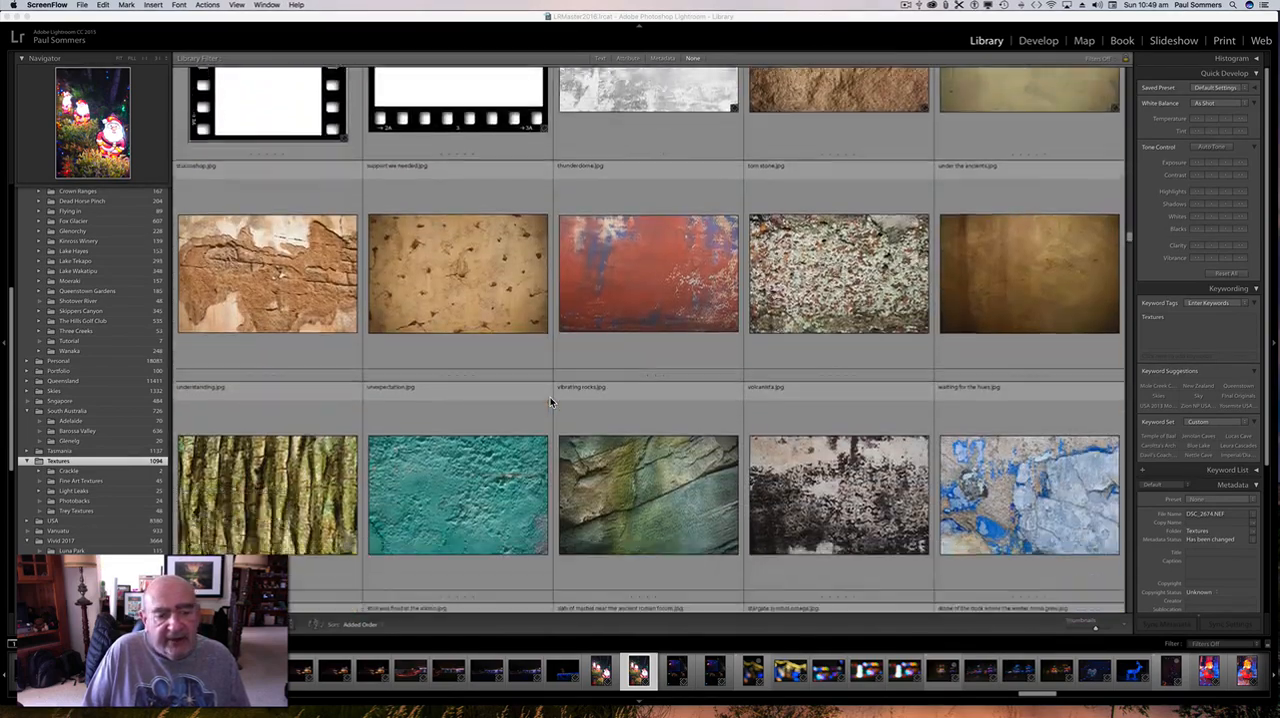
{"action": "scroll", "coordinate": [550, 401], "scroll_direction": "down", "scroll_amount": 10}
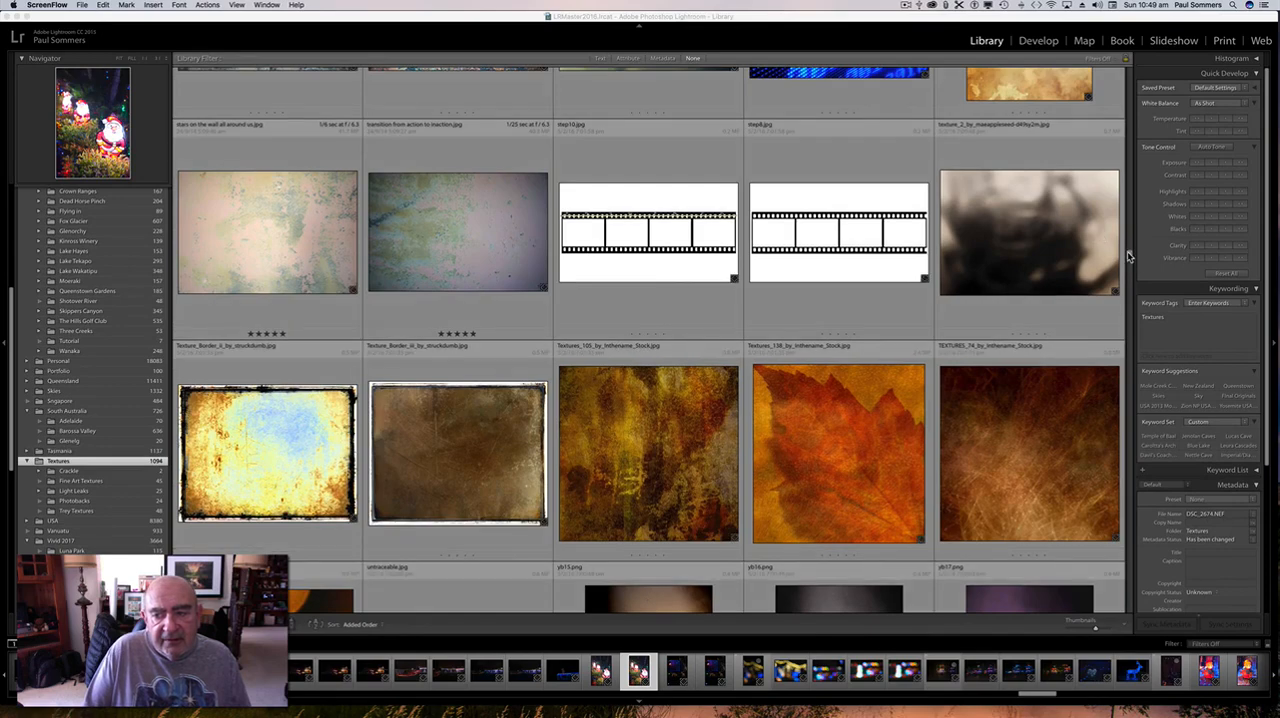
{"action": "scroll", "coordinate": [1050, 255], "scroll_direction": "down", "scroll_amount": 5}
{"action": "scroll", "coordinate": [776, 220], "scroll_direction": "down", "scroll_amount": 3}
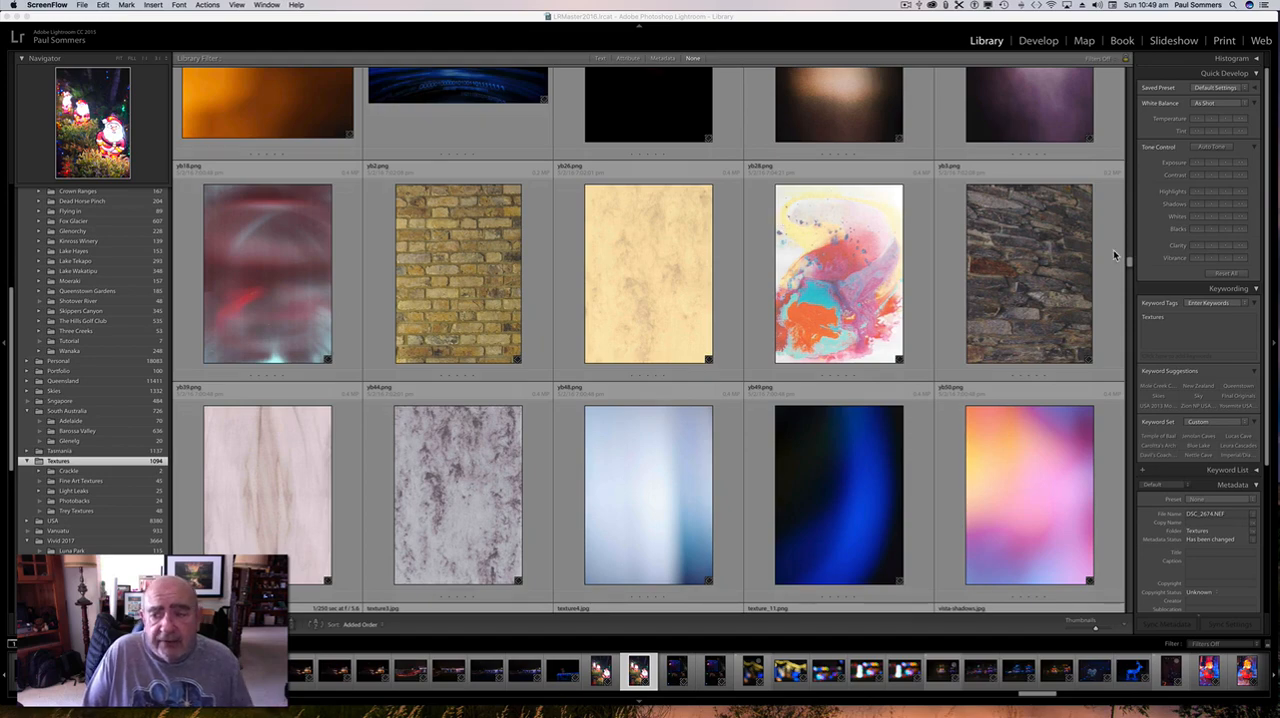
Open the last row's texture CoffeeShop Fine Art 4 Meadow.jpg in Adobe Photoshop CC 2017, using the Edit Original option.
{"action": "left_click_drag", "start_coordinate": [1130, 263], "coordinate": [1125, 608]}
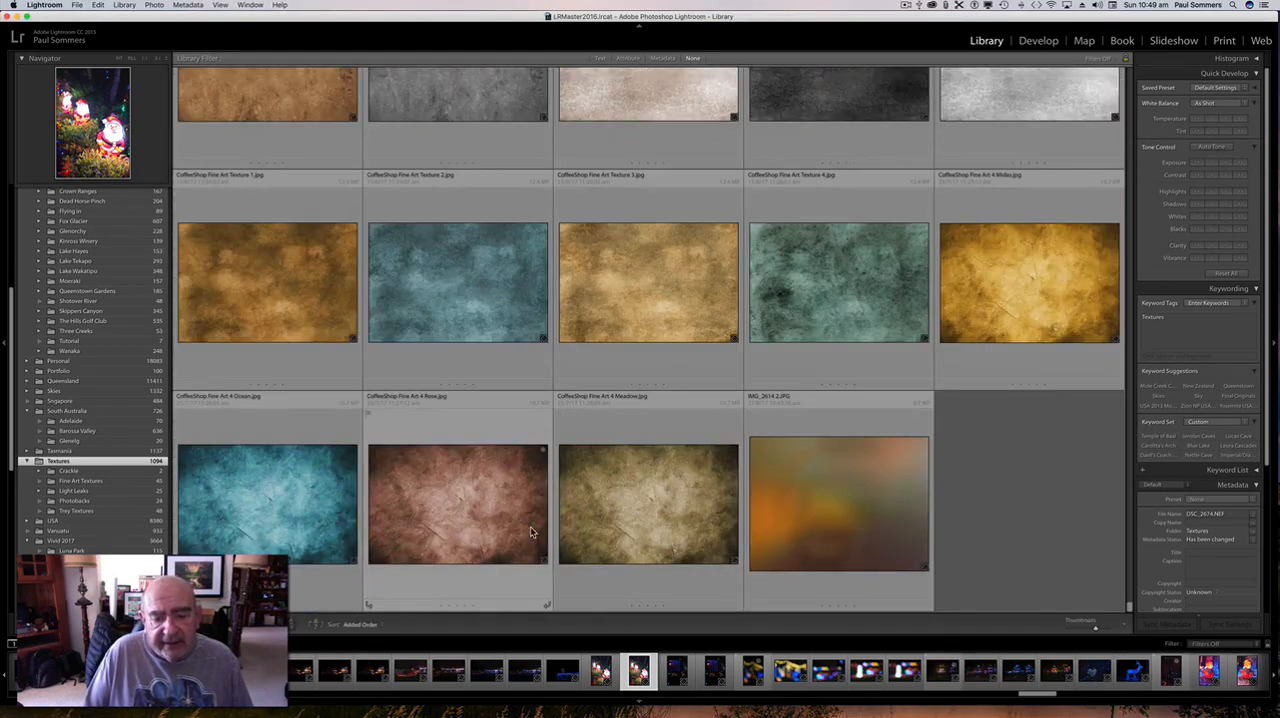
{"action": "left_click", "coordinate": [627, 511]}
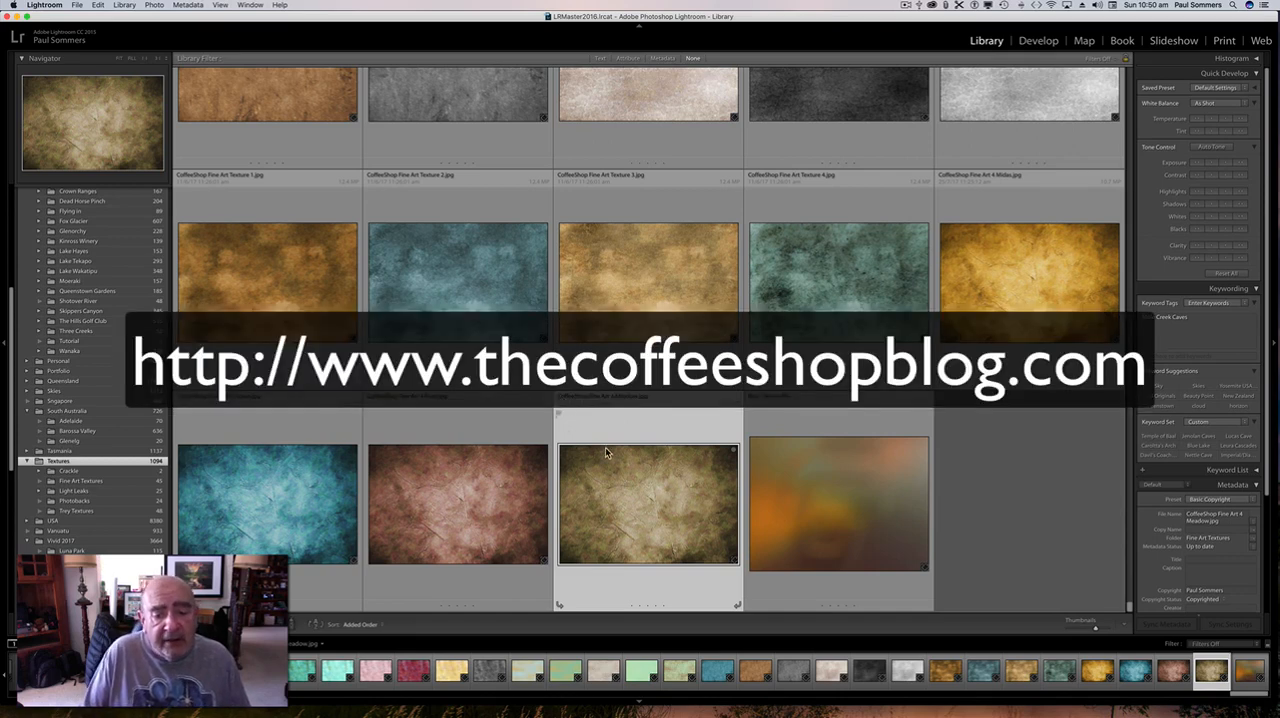
{"action": "right_click", "coordinate": [640, 474]}
{"action": "mouse_move", "coordinate": [643, 477]}
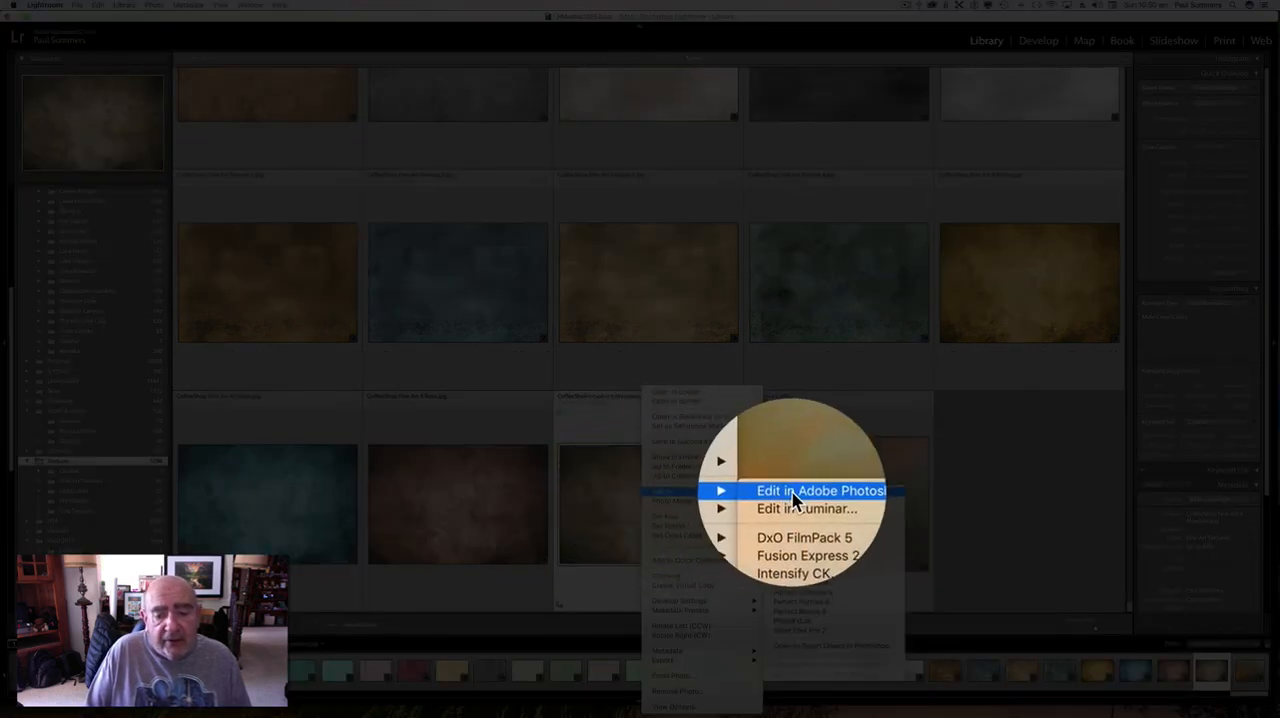
{"action": "left_click", "coordinate": [793, 499]}
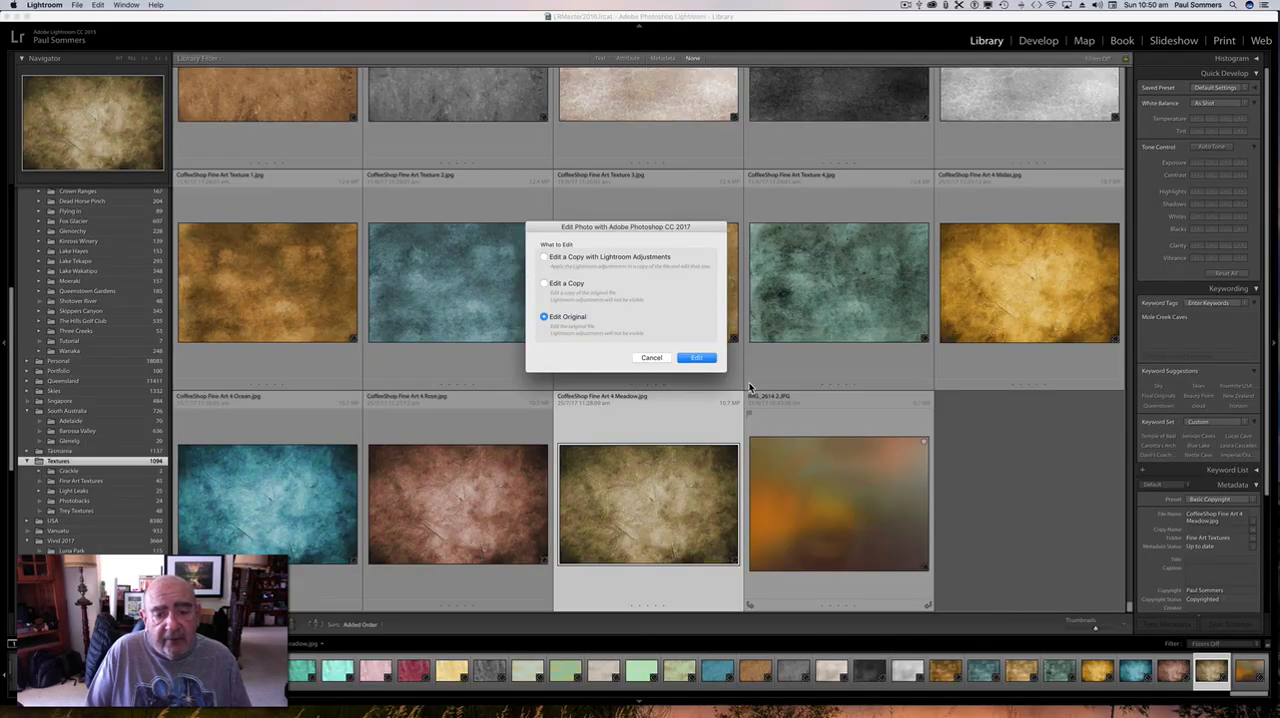
{"action": "left_click", "coordinate": [697, 357]}
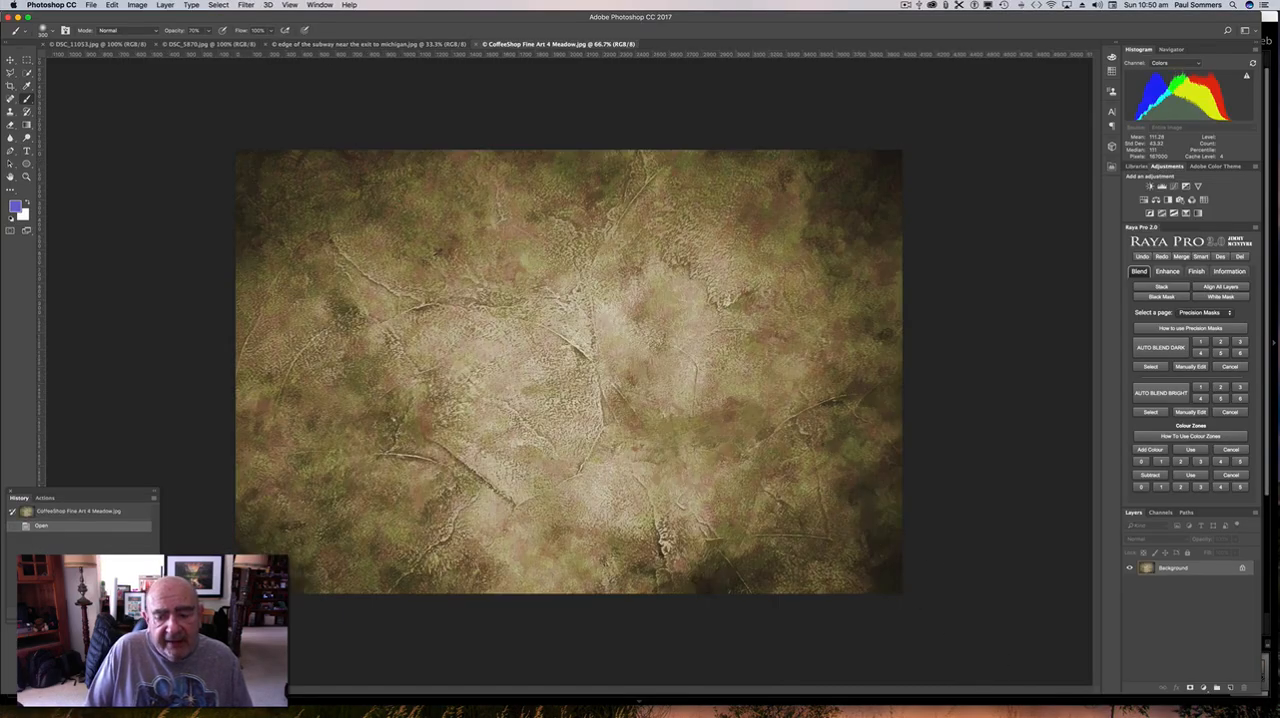
Switch back to Lightroom and open the blurred texture IMG_2614 2.JPG in Photoshop for editing.
{"action": "left_click", "coordinate": [1004, 690]}
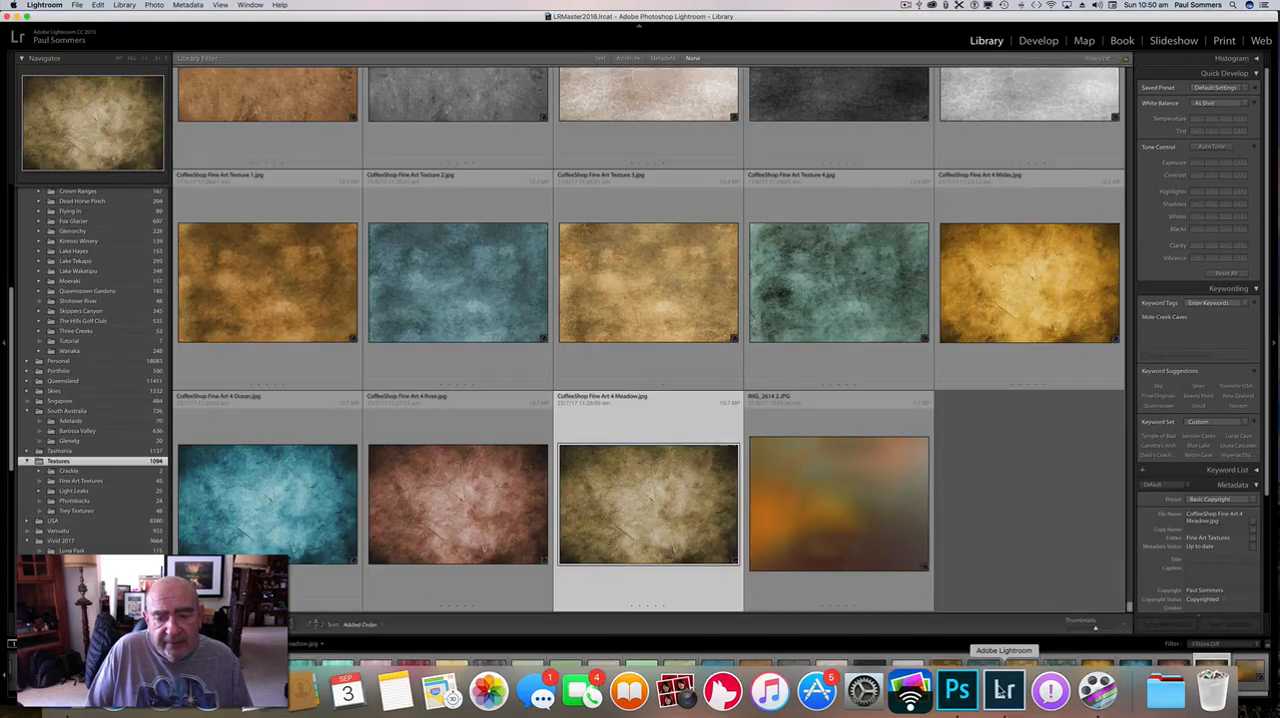
{"action": "left_click", "coordinate": [850, 530]}
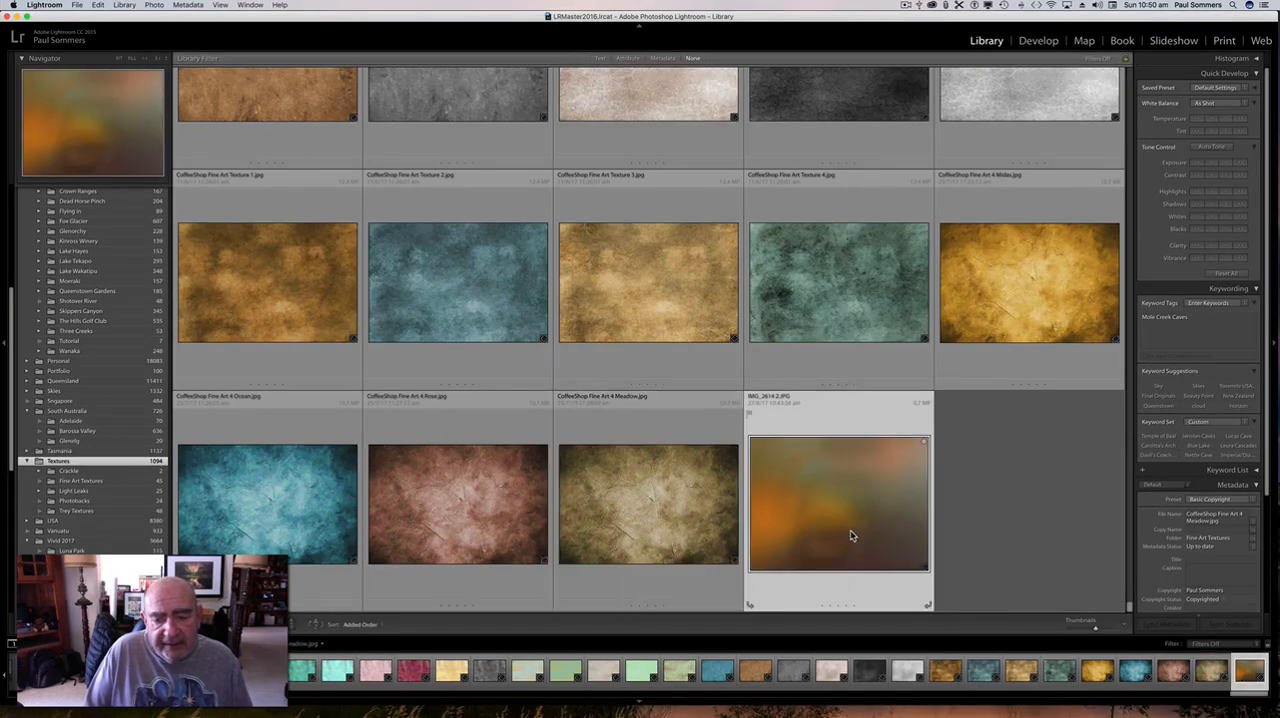
{"action": "right_click", "coordinate": [816, 492]}
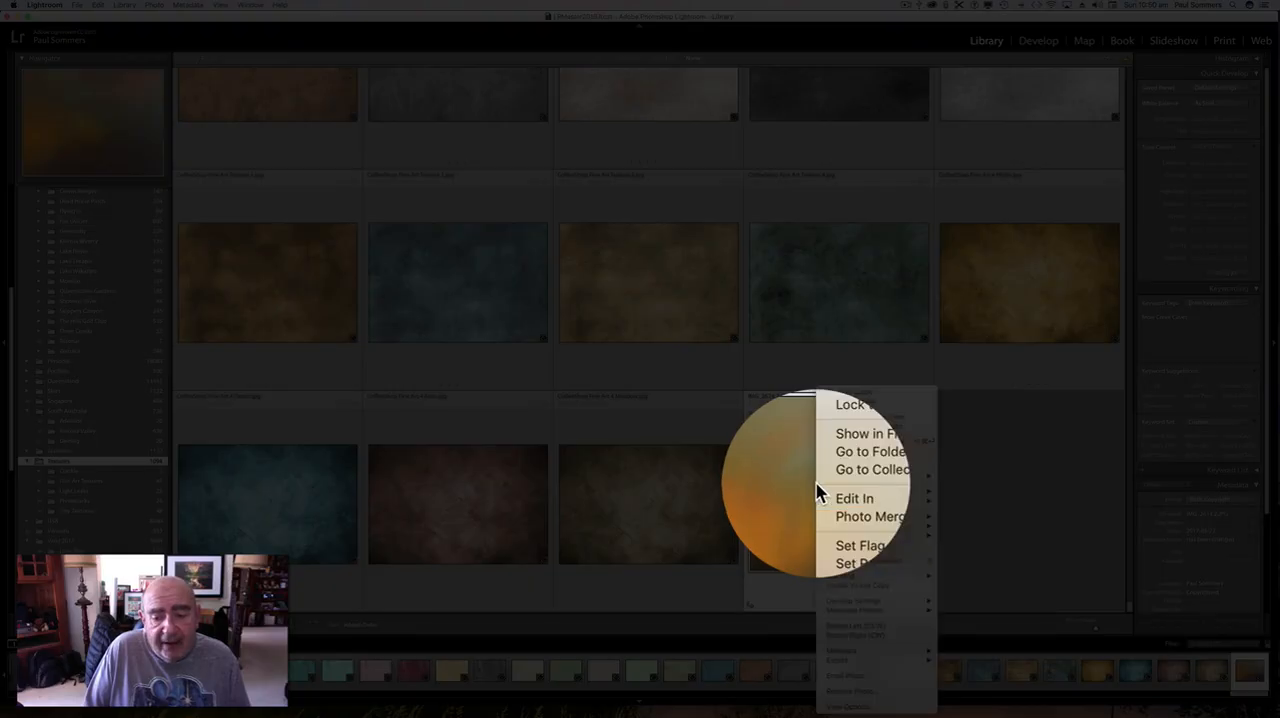
{"action": "mouse_move", "coordinate": [824, 494]}
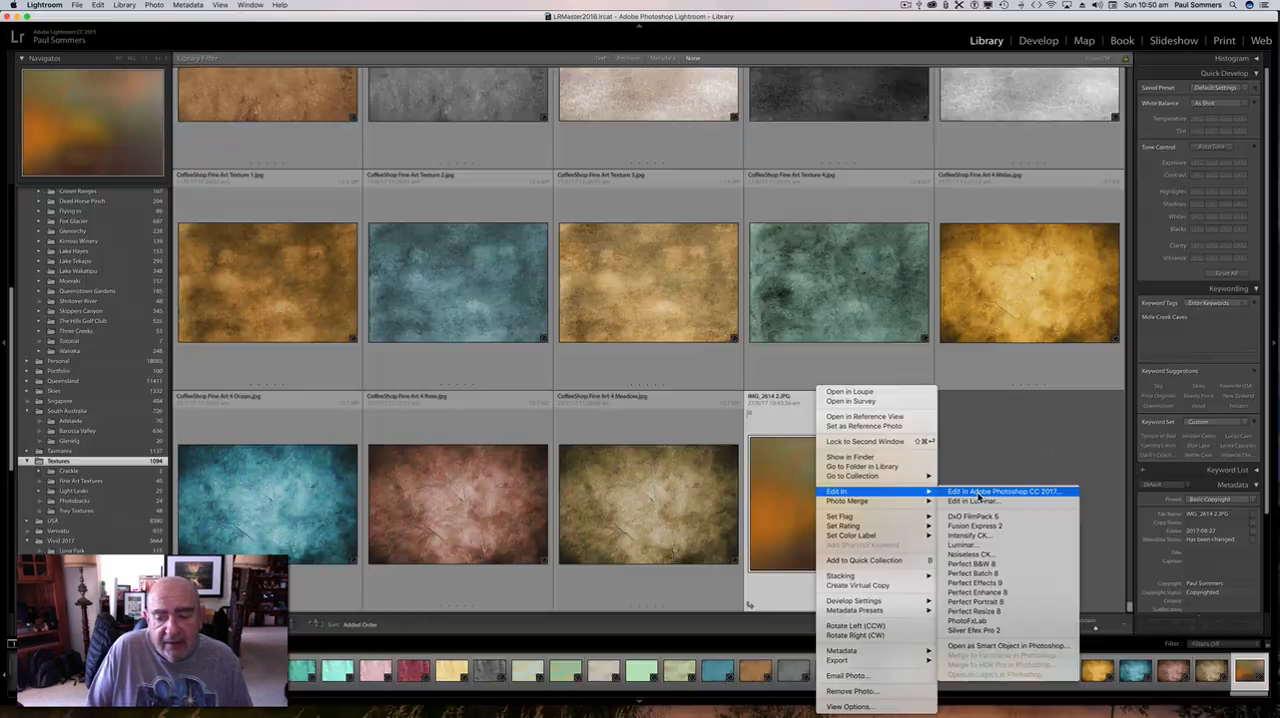
{"action": "left_click", "coordinate": [977, 492]}
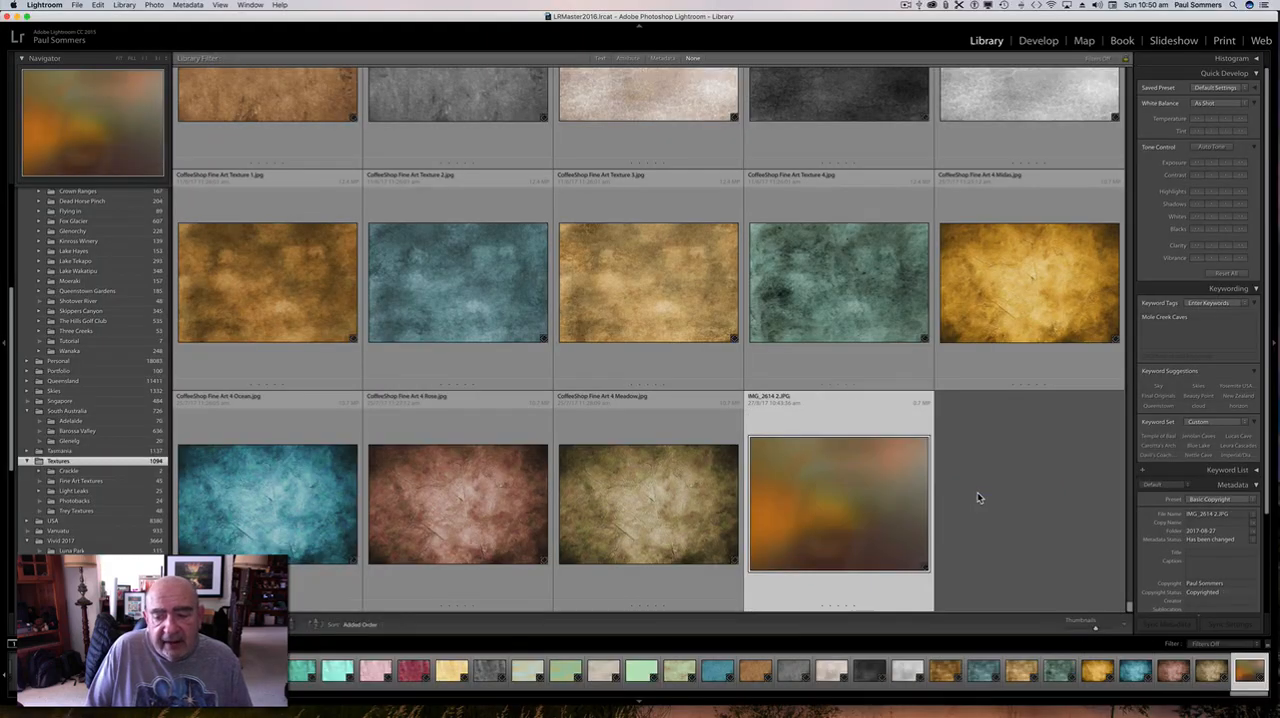
{"action": "left_click", "coordinate": [699, 356]}
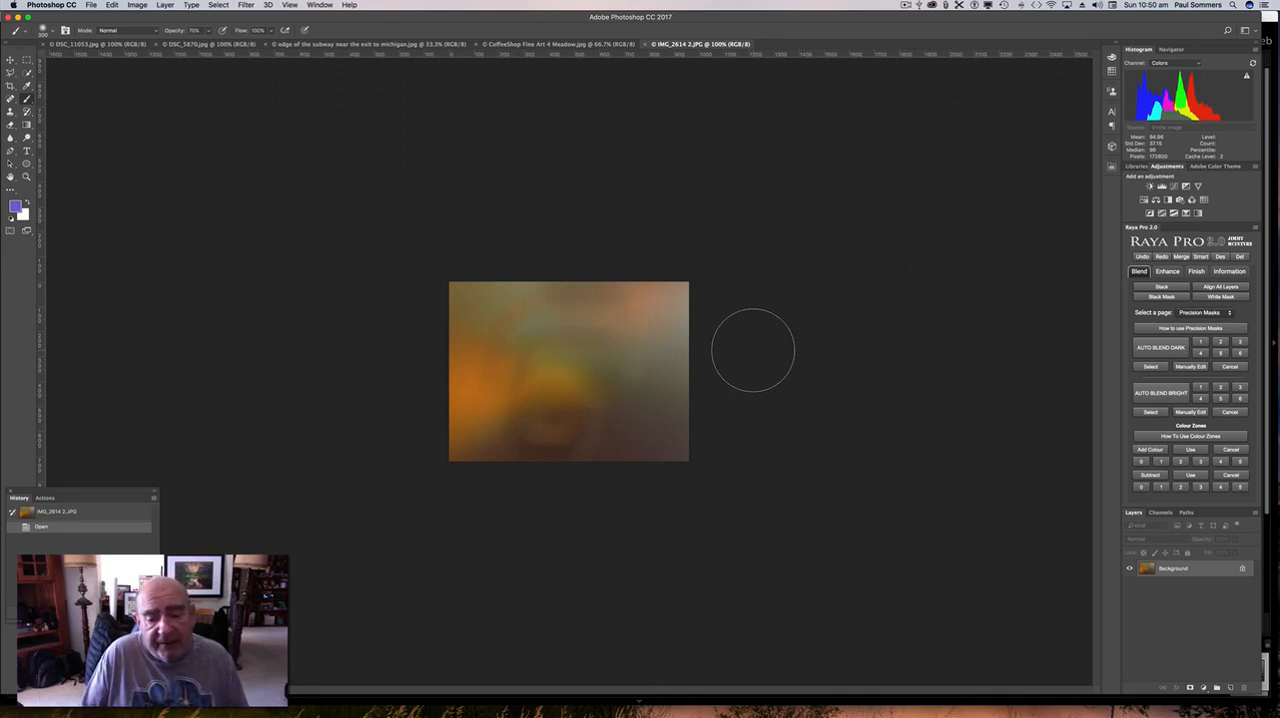
Switch to Lightroom and show Biking Arrowtown.jpg from the NZ 2016 Arrowtown folder as a single enlarged photo.
{"action": "mouse_move", "coordinate": [975, 705]}
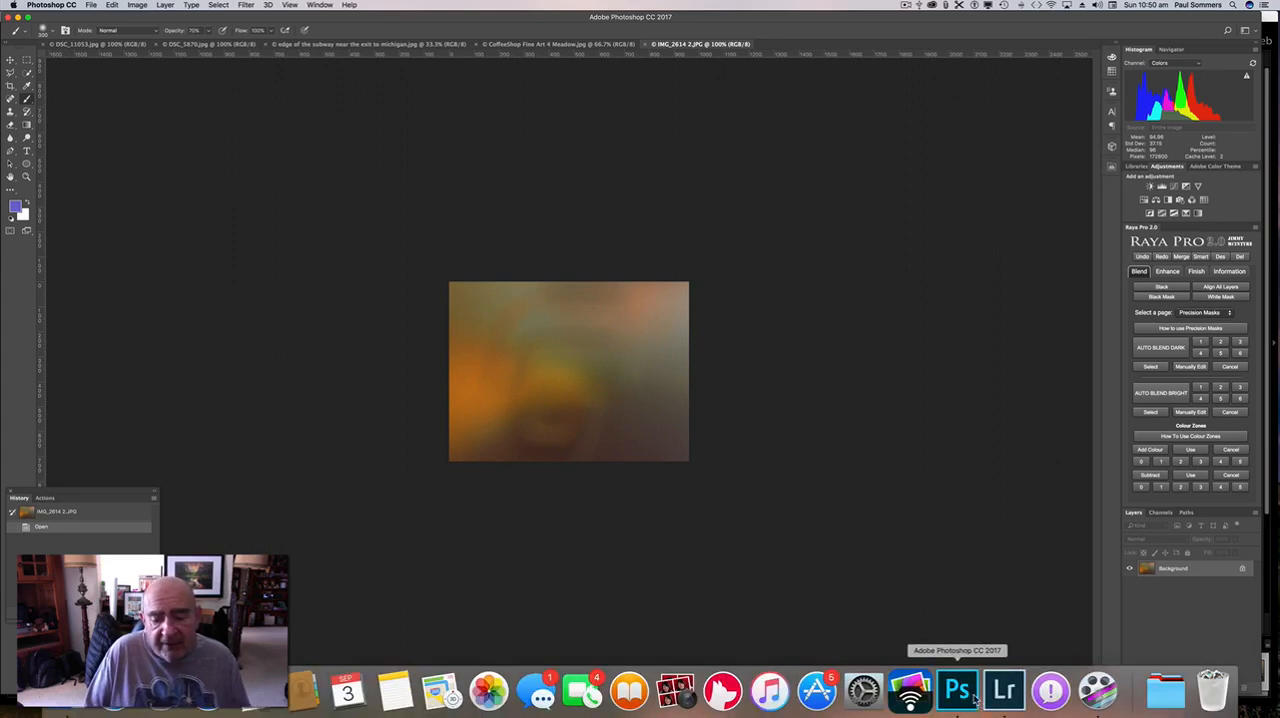
{"action": "left_click", "coordinate": [1004, 690]}
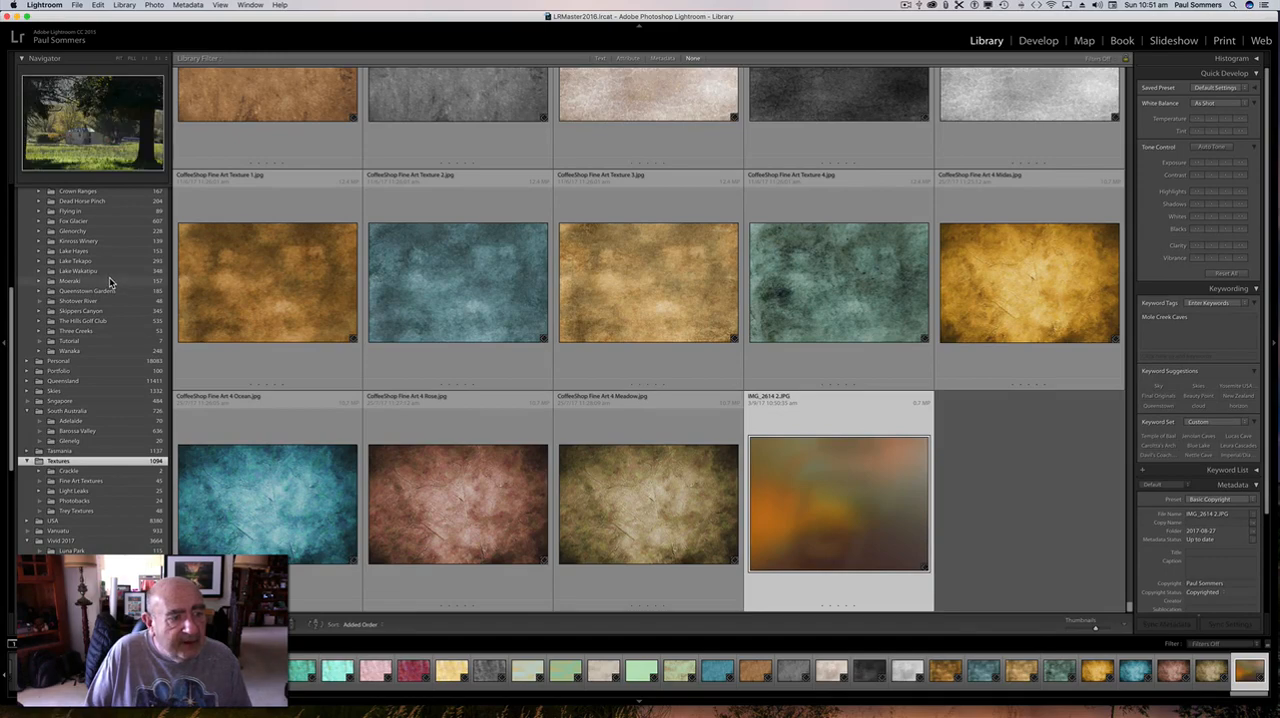
{"action": "scroll", "coordinate": [108, 275], "scroll_direction": "up", "scroll_amount": 2}
{"action": "scroll", "coordinate": [106, 260], "scroll_direction": "up", "scroll_amount": 3}
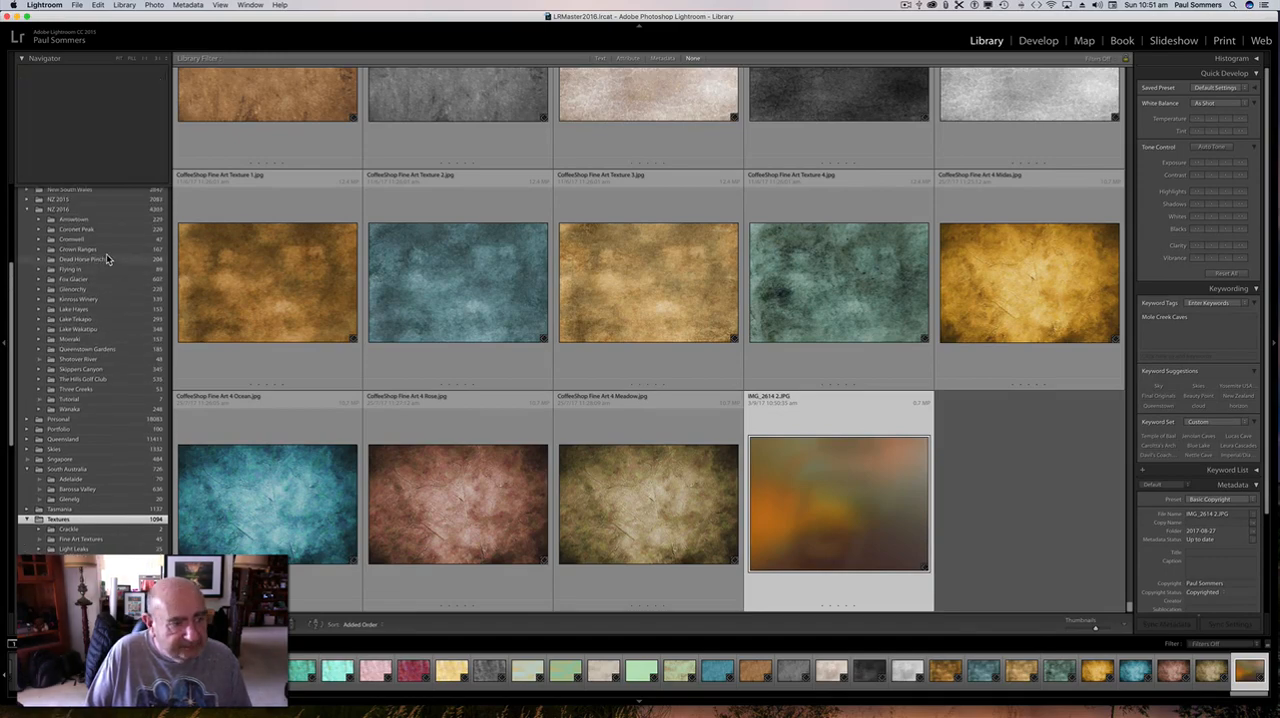
{"action": "left_click", "coordinate": [84, 222]}
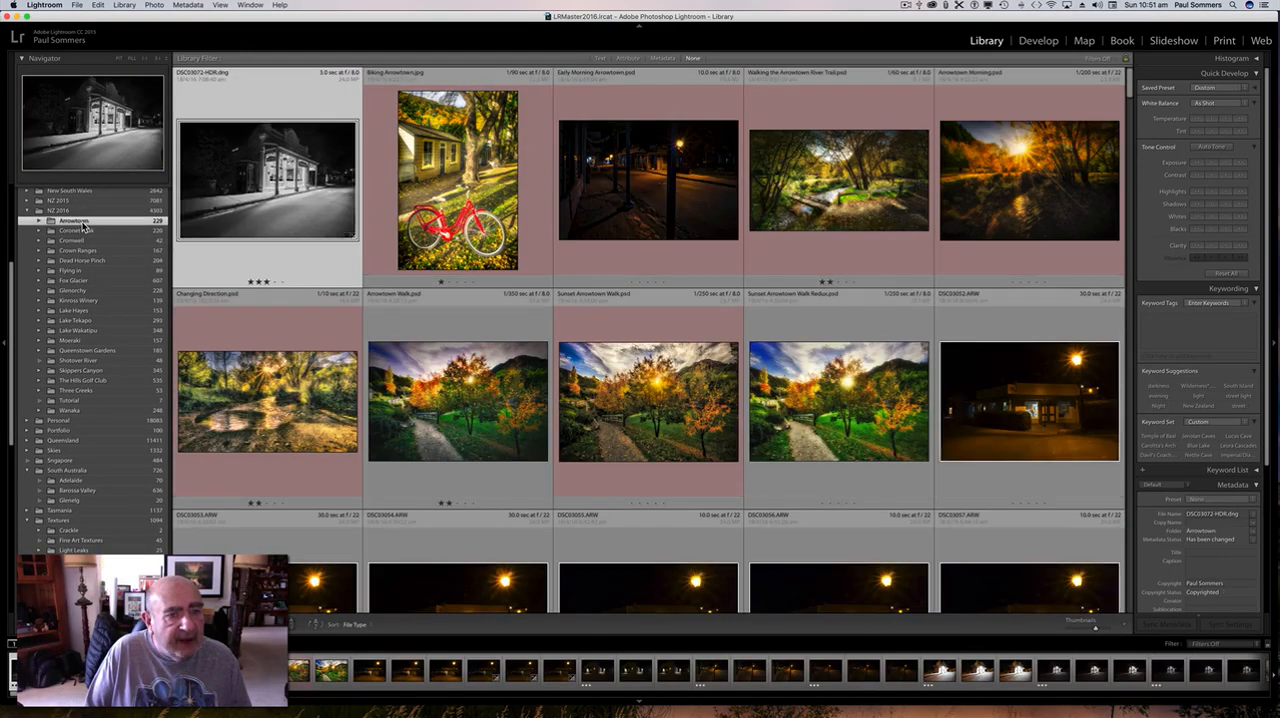
{"action": "left_click", "coordinate": [472, 224]}
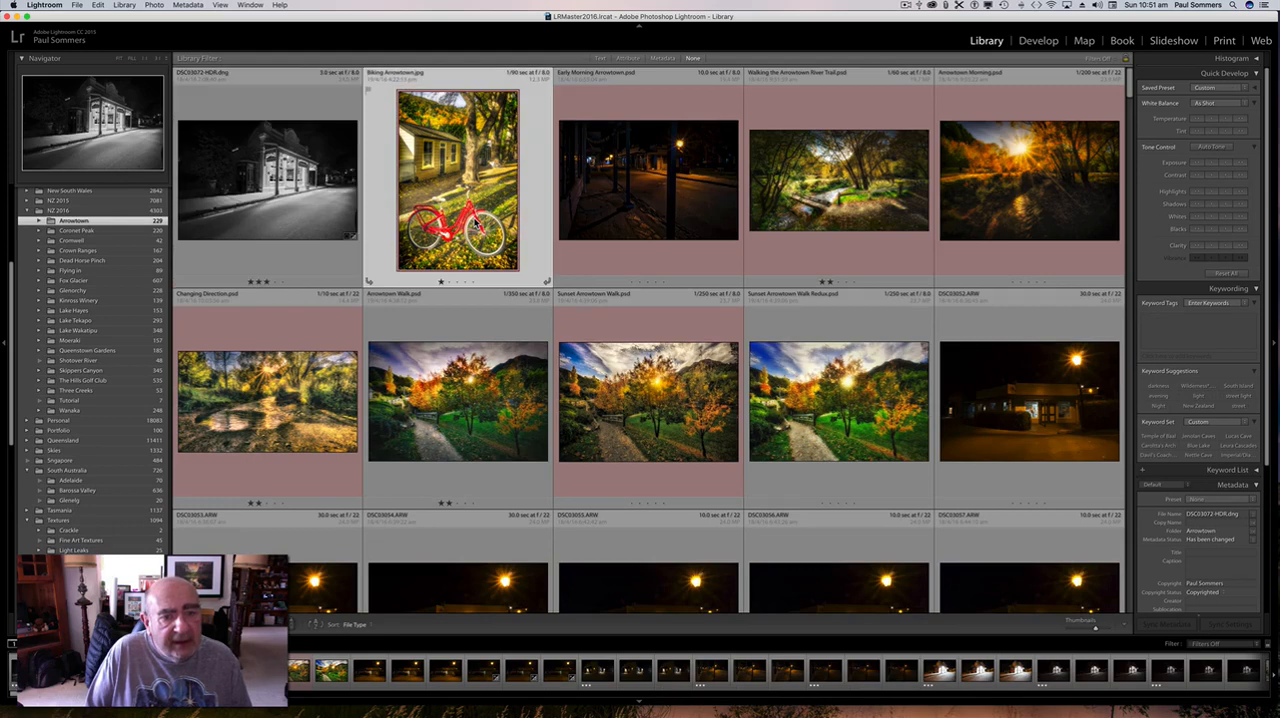
{"action": "right_click", "coordinate": [464, 207]}
{"action": "left_click", "coordinate": [459, 205]}
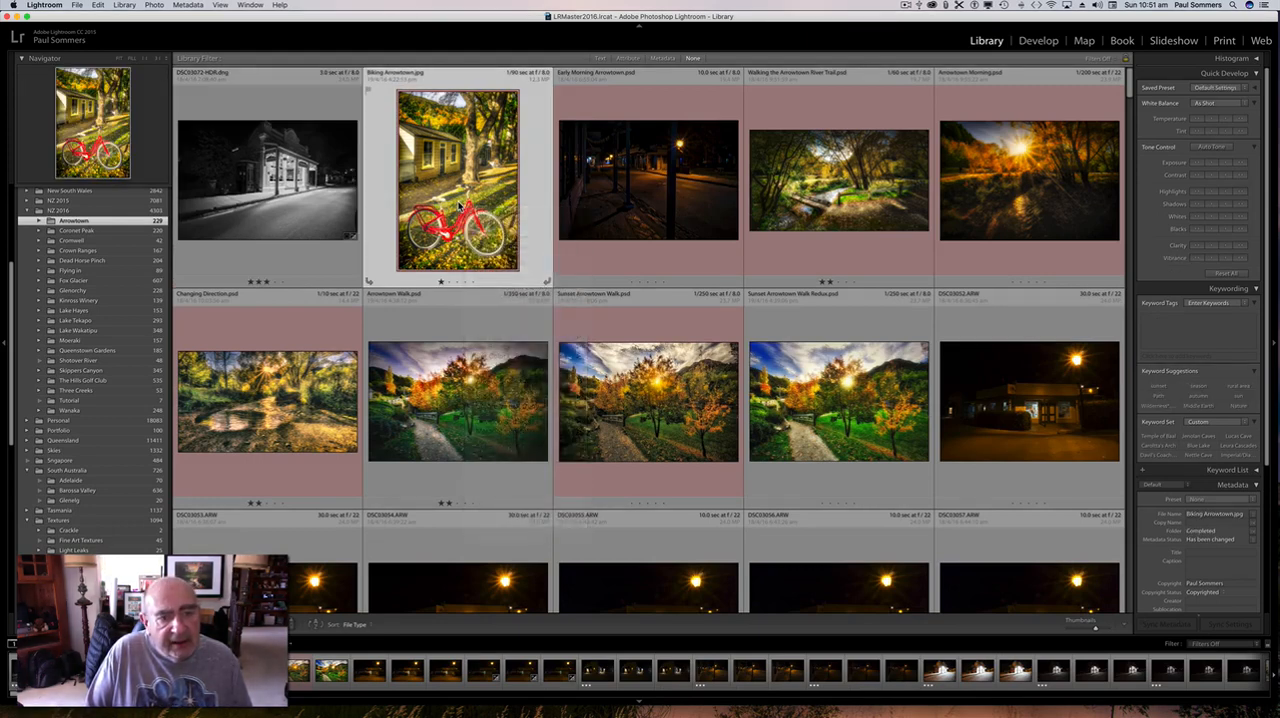
{"action": "double_click", "coordinate": [458, 205]}
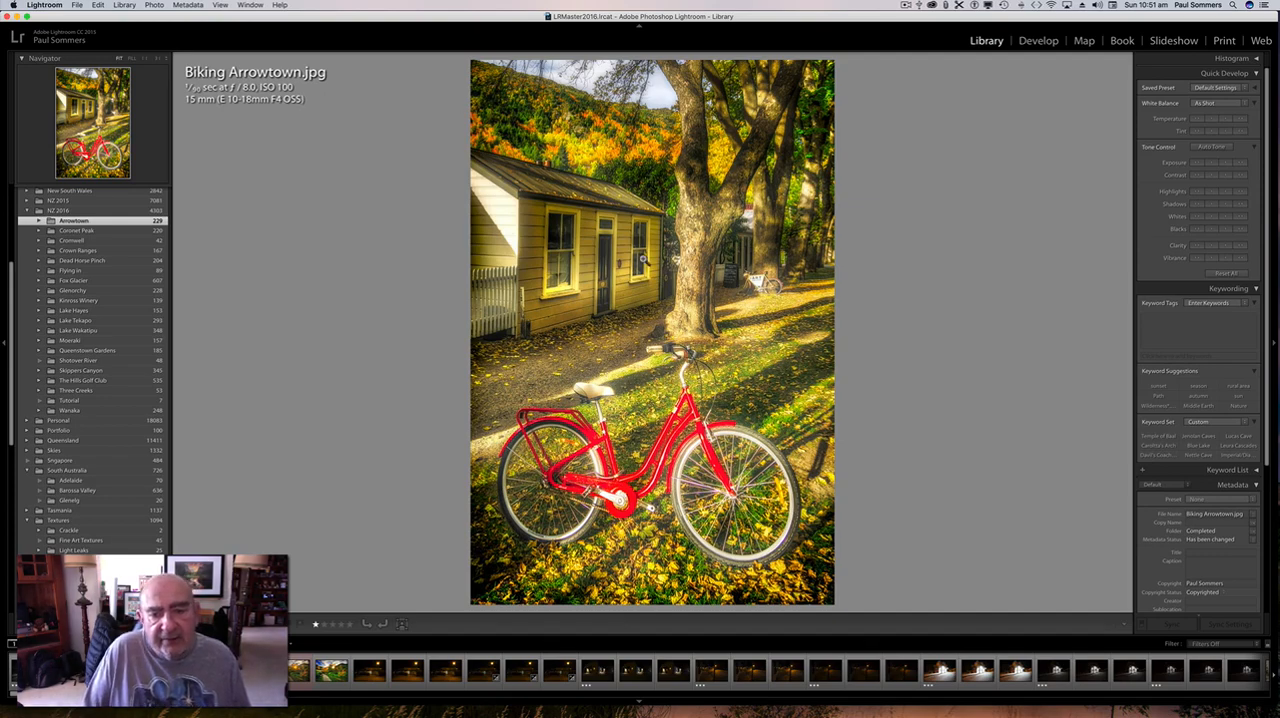
Open Biking Arrowtown.jpg in Adobe Photoshop CC 2017, using the Edit Original option.
{"action": "right_click", "coordinate": [642, 256]}
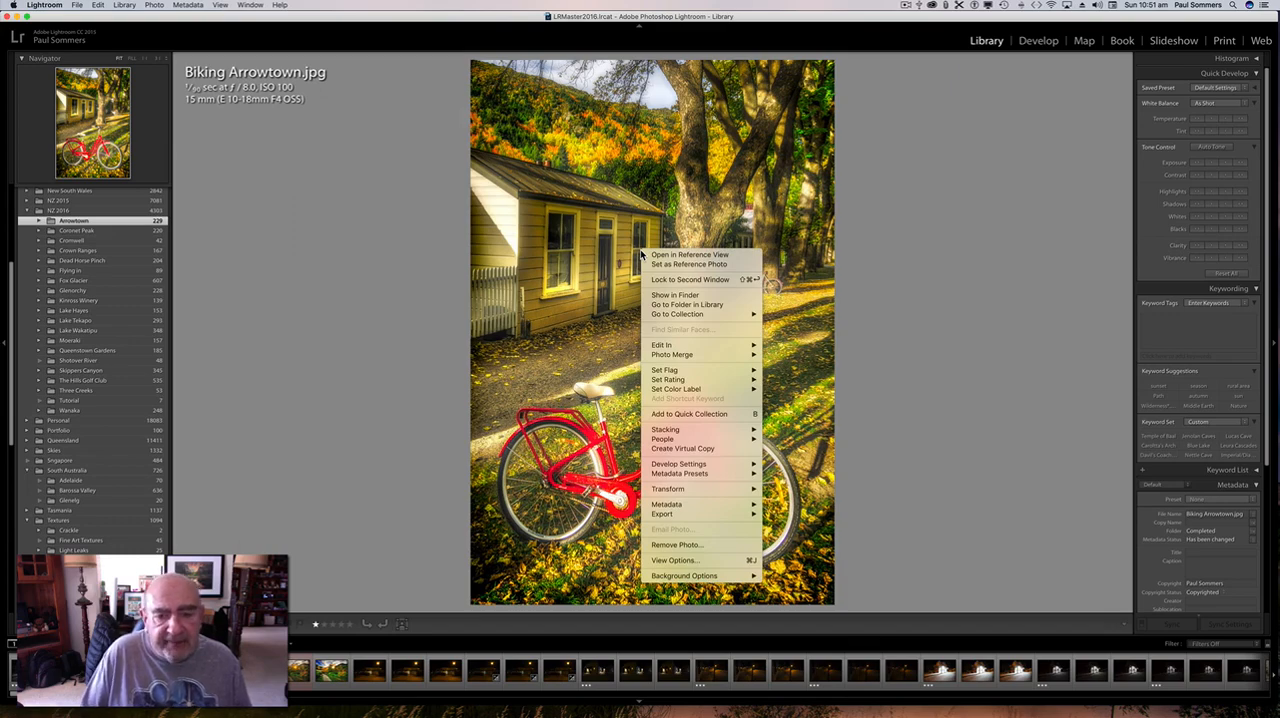
{"action": "mouse_move", "coordinate": [669, 347]}
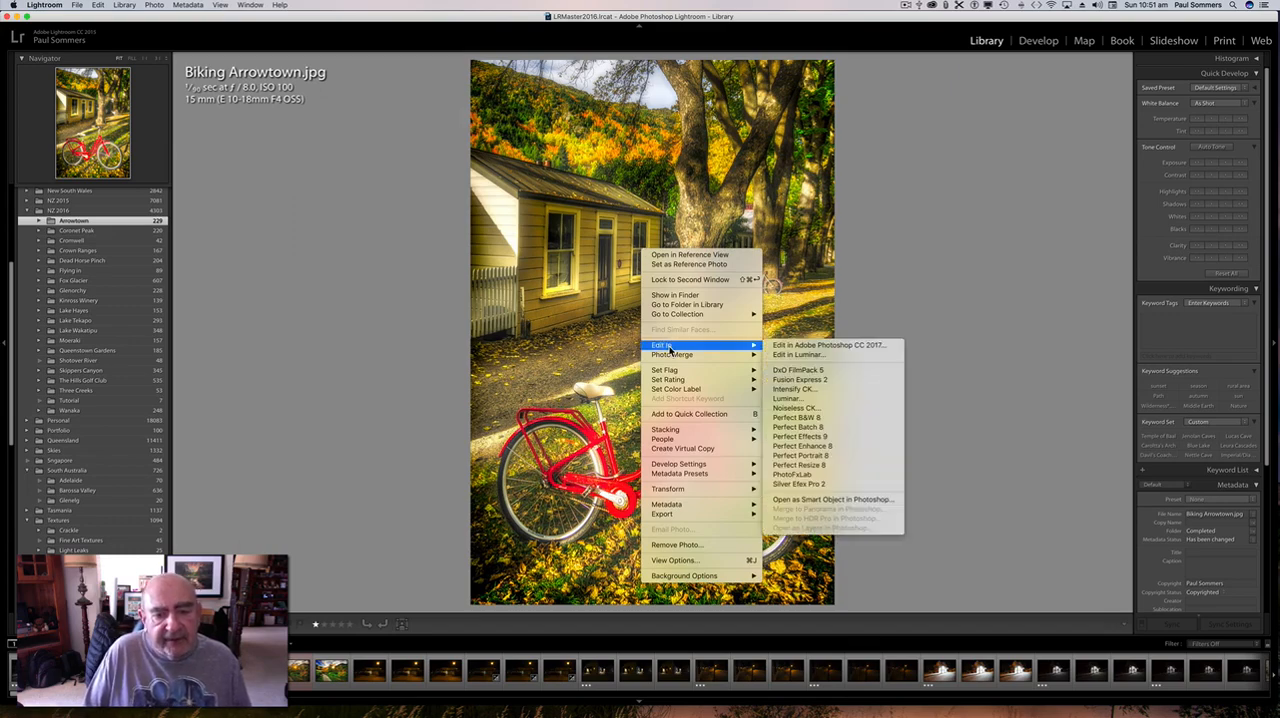
{"action": "left_click", "coordinate": [814, 345]}
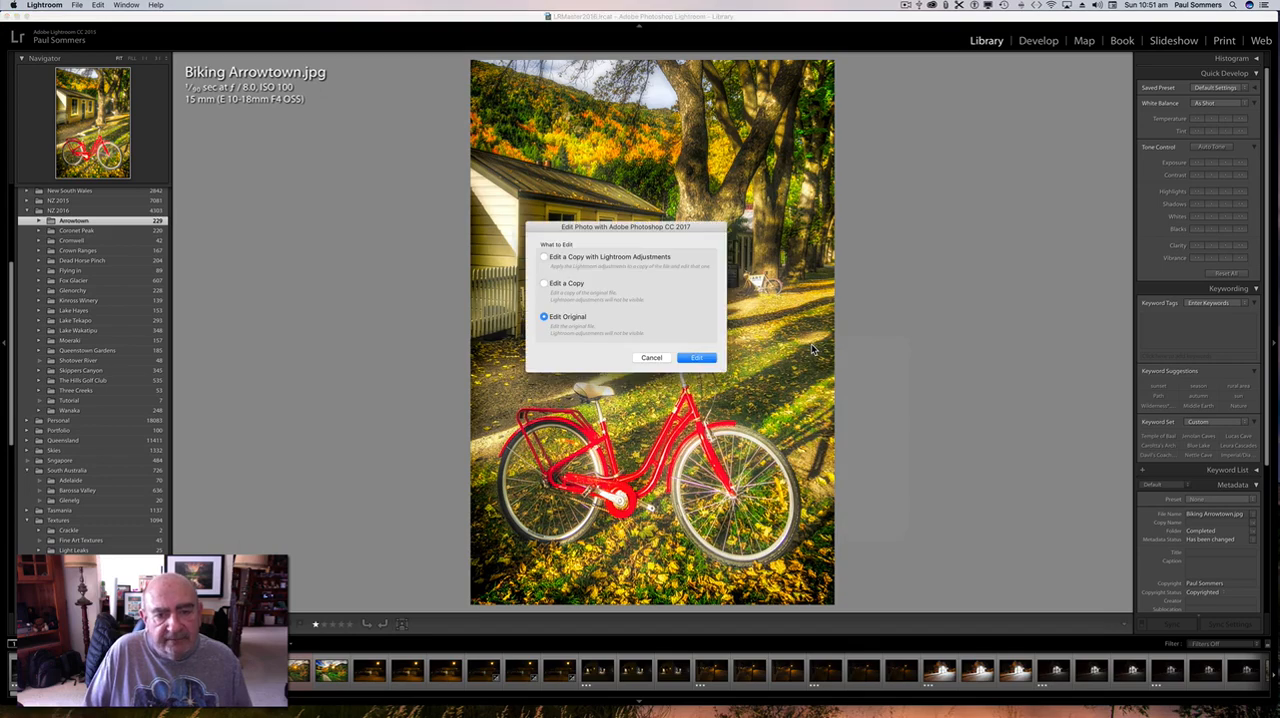
{"action": "left_click", "coordinate": [698, 358]}
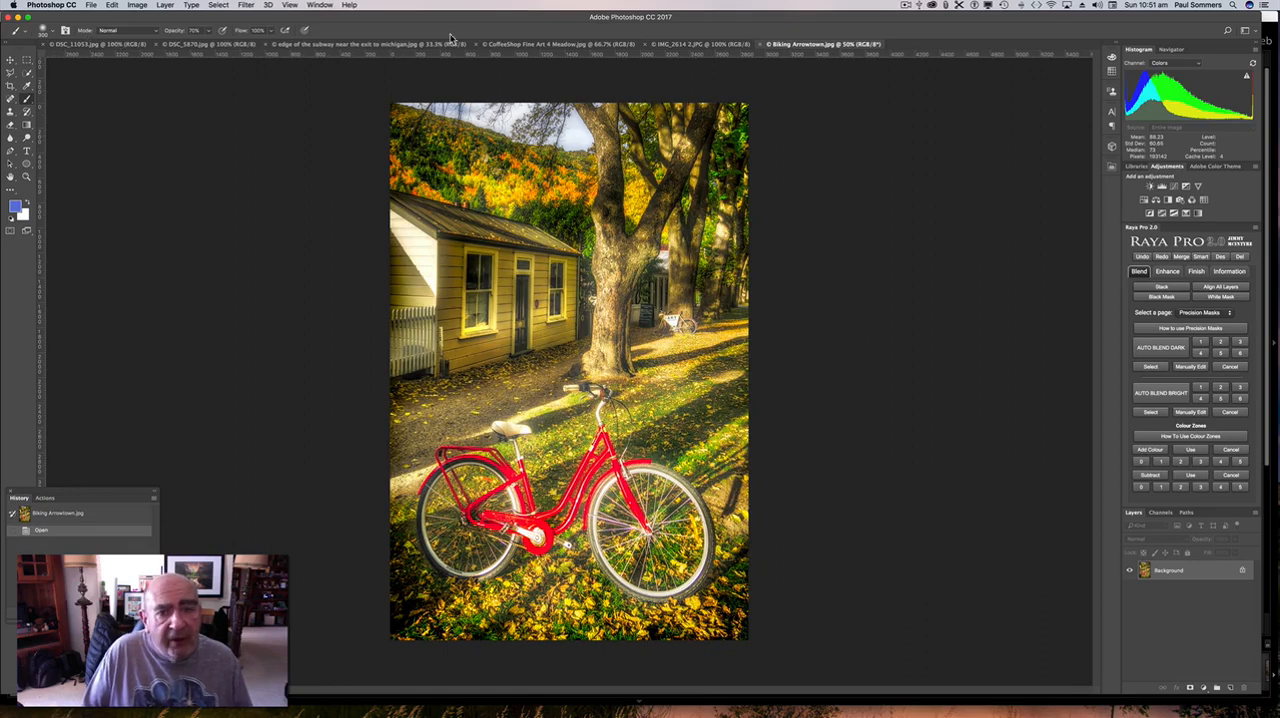
Look through the open texture documents one by one and return to Biking Arrowtown.jpg.
{"action": "left_click", "coordinate": [140, 45]}
{"action": "left_click", "coordinate": [212, 45]}
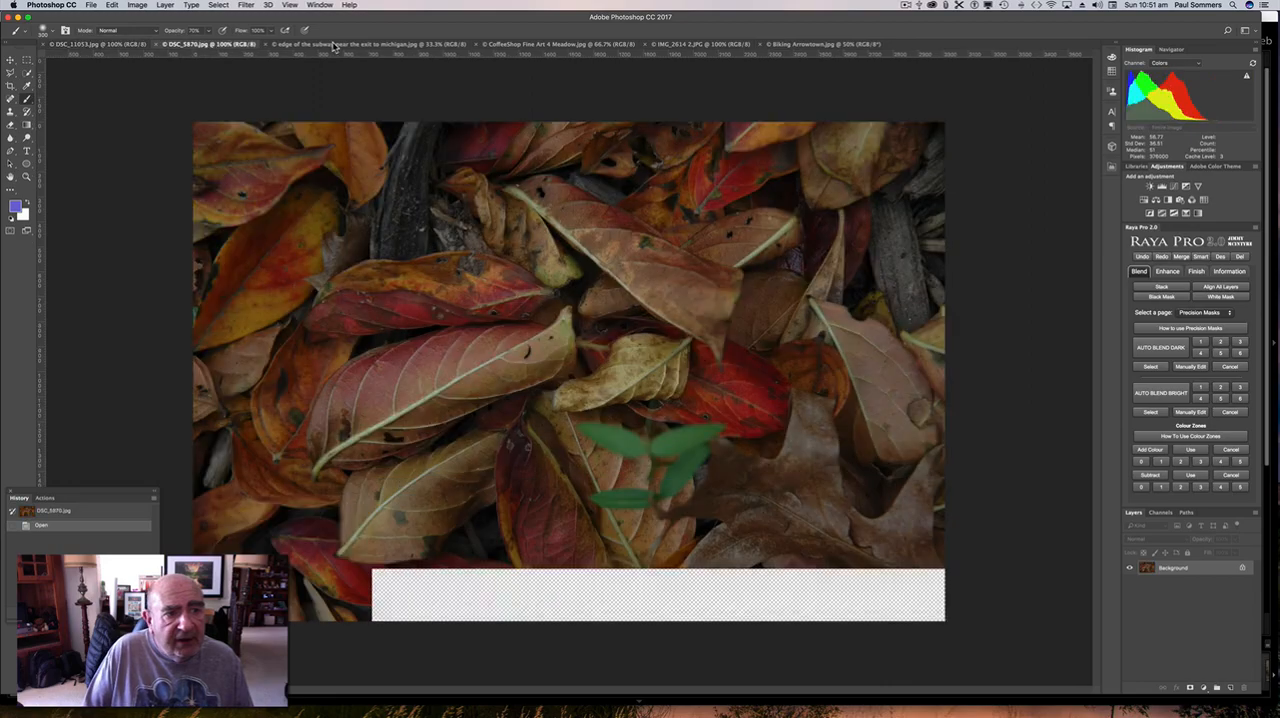
{"action": "left_click", "coordinate": [375, 45]}
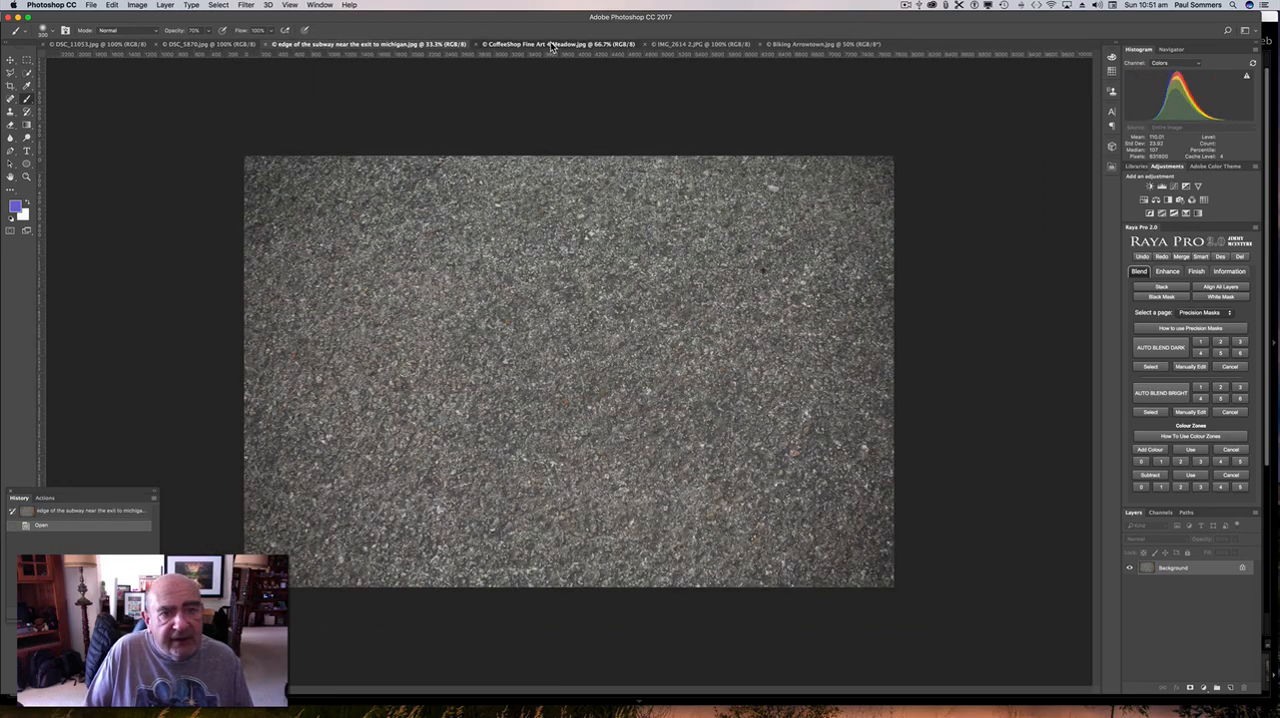
{"action": "left_click", "coordinate": [550, 46]}
{"action": "left_click", "coordinate": [714, 45]}
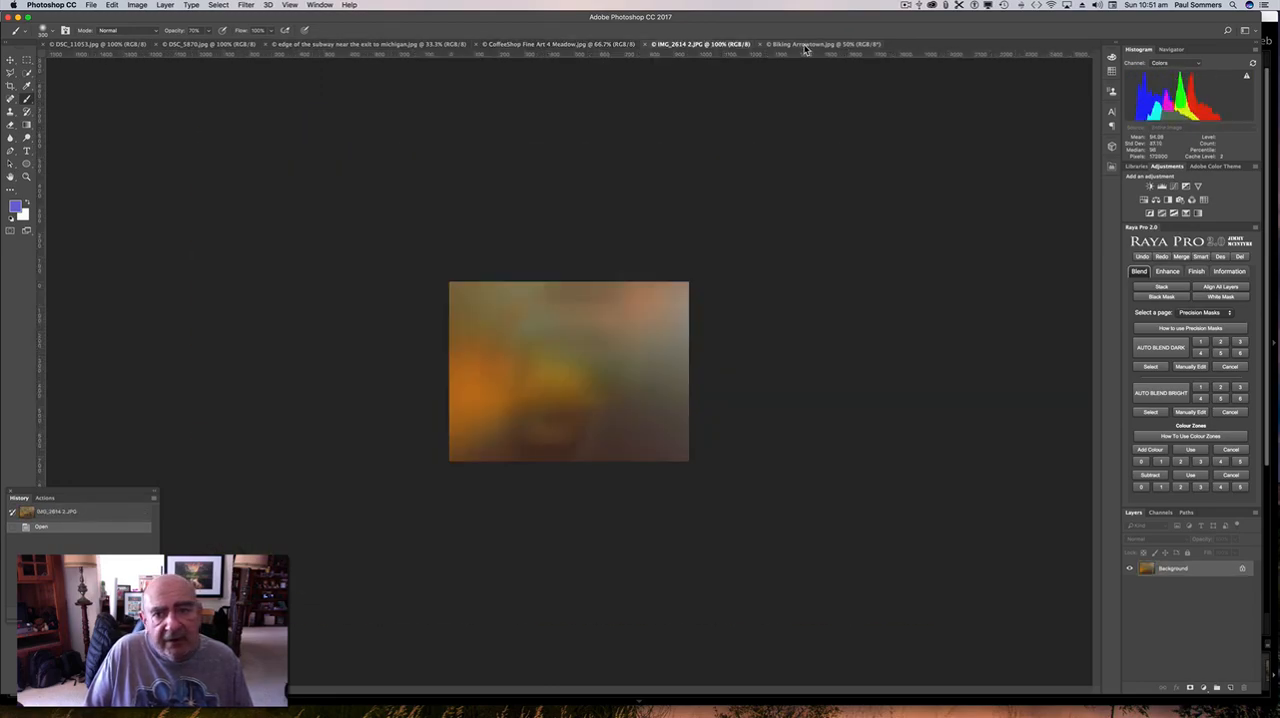
{"action": "left_click", "coordinate": [805, 45]}
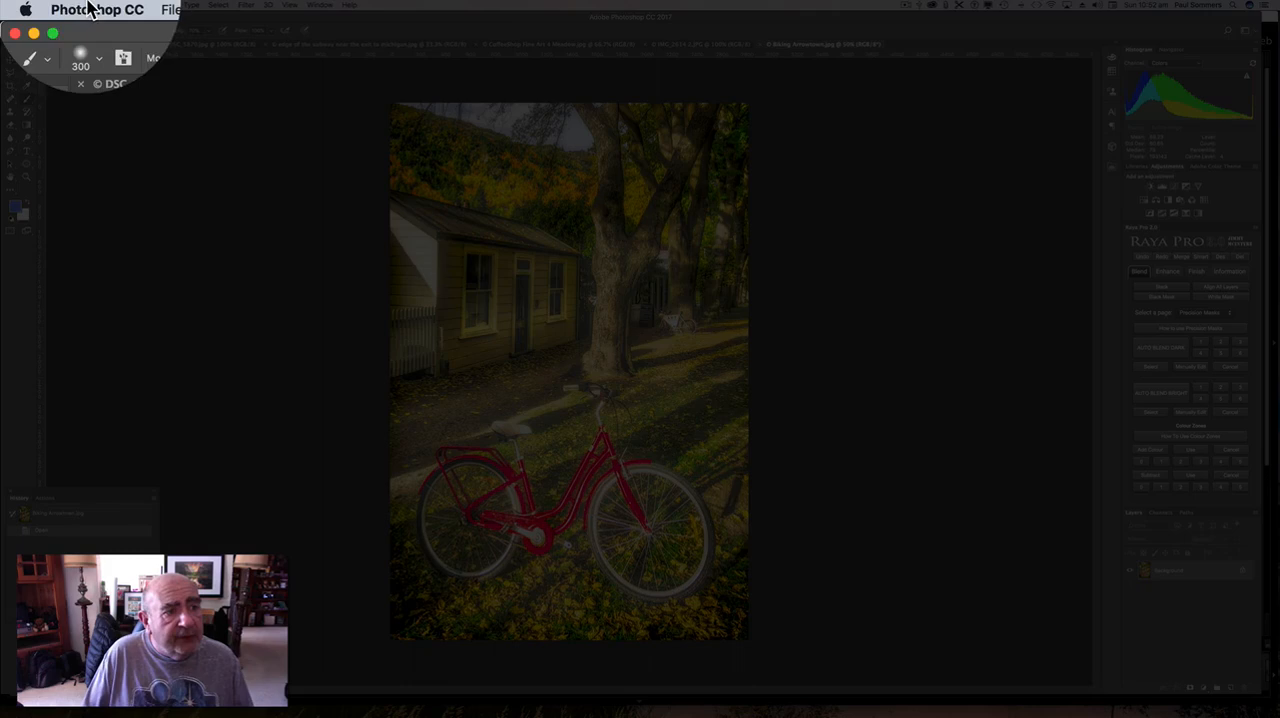
Examine the Workspace preferences for opening documents as tabs and floating window docking.
{"action": "left_click", "coordinate": [90, 9]}
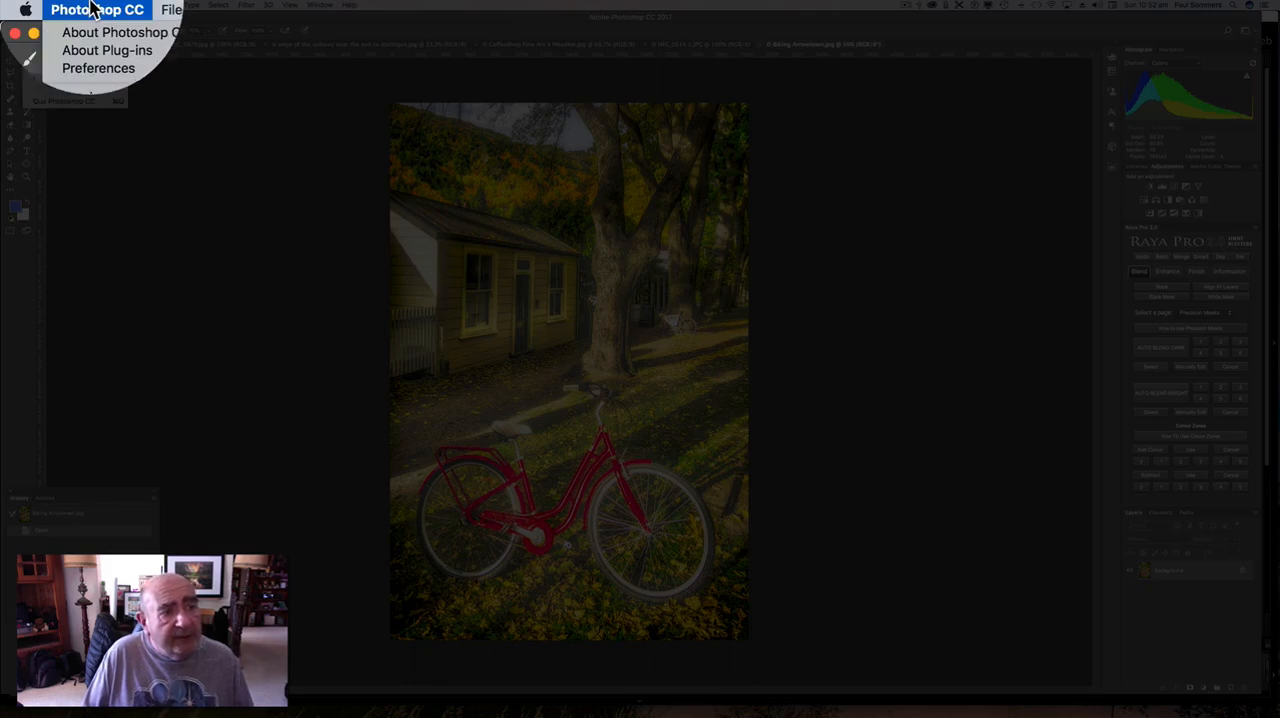
{"action": "mouse_move", "coordinate": [96, 72]}
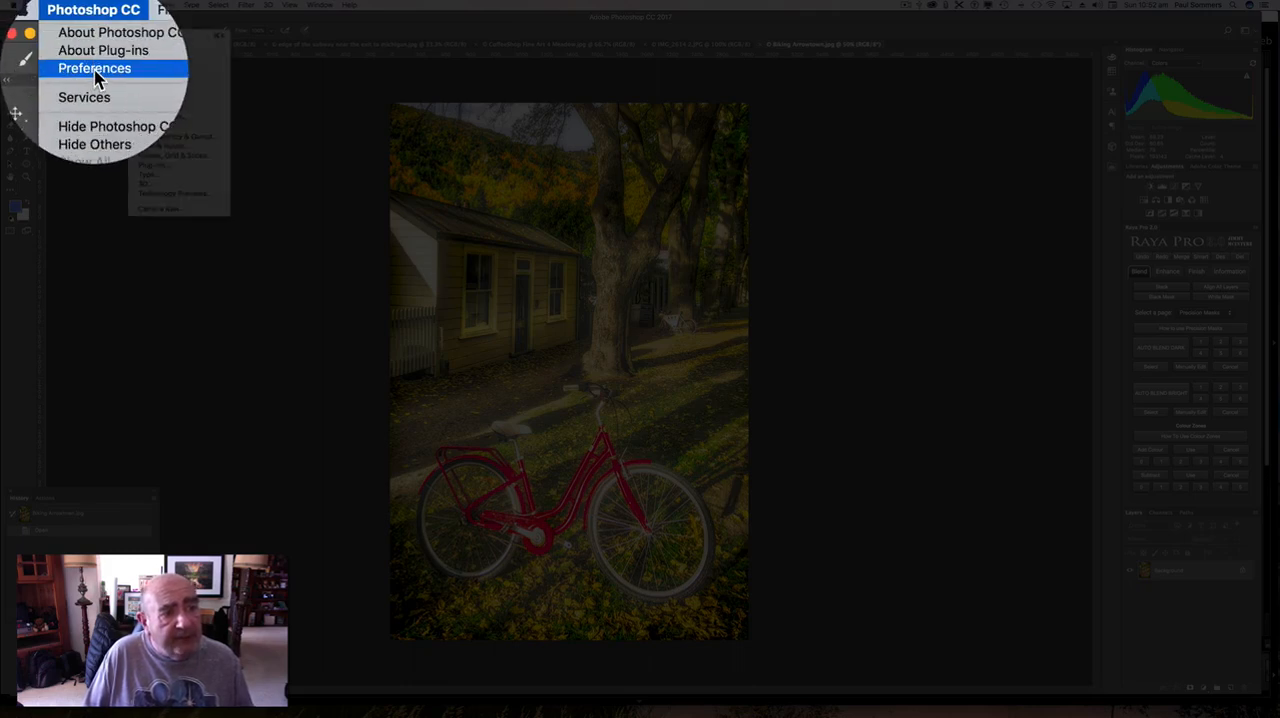
{"action": "left_click", "coordinate": [150, 95]}
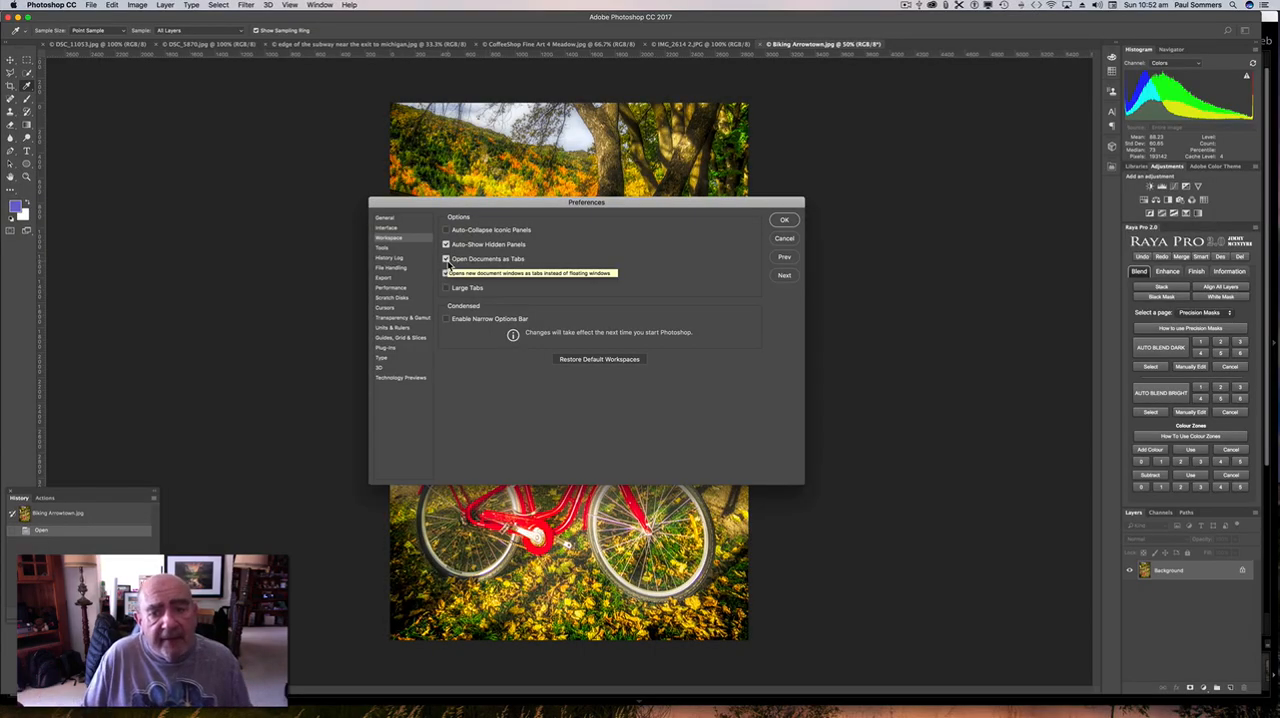
{"action": "left_click", "coordinate": [786, 239]}
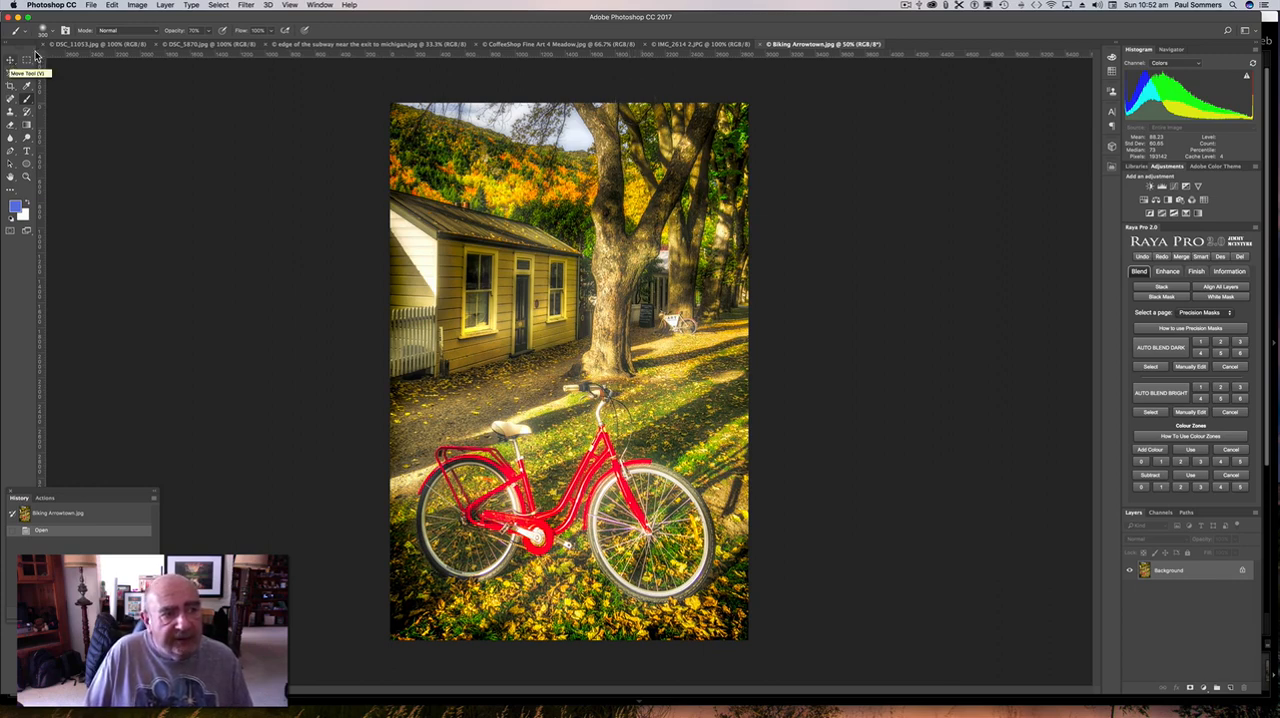
Copy the DSC_11053.jpg texture centred into Biking Arrowtown.jpg with the Move tool, and convert the bike photo's Background into a regular layer.
{"action": "left_click", "coordinate": [99, 45]}
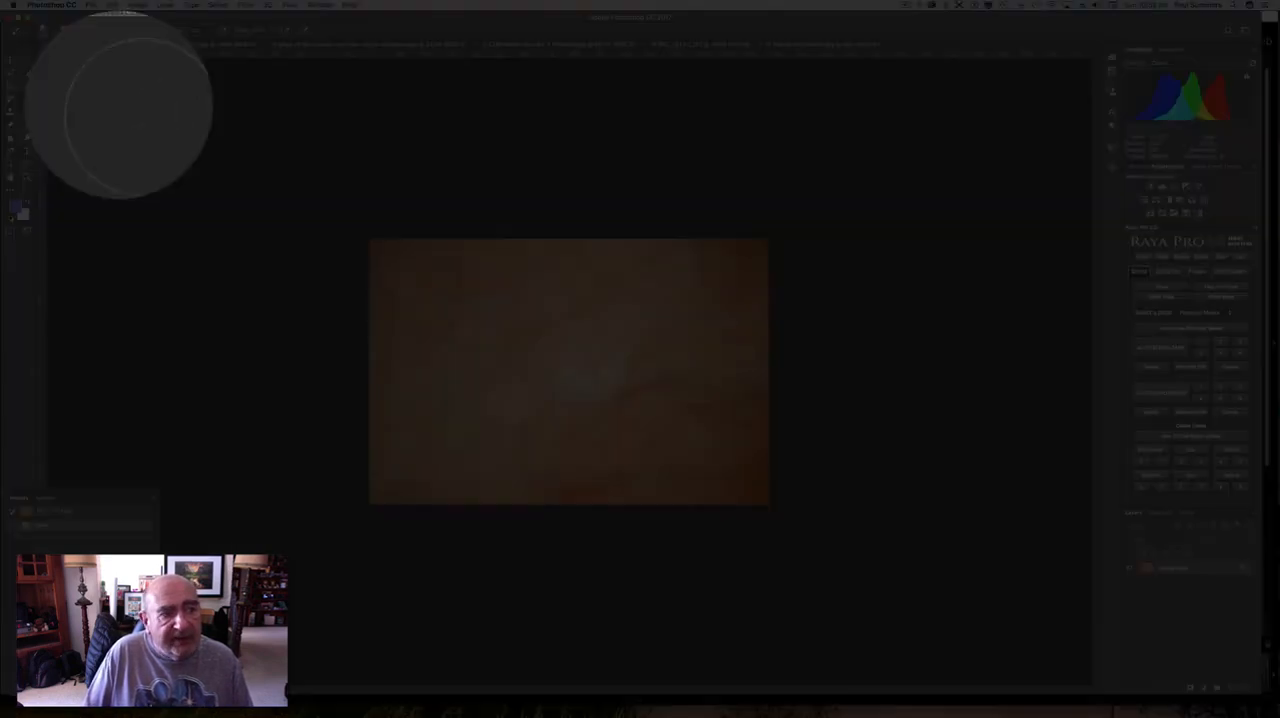
{"action": "left_click", "coordinate": [10, 60]}
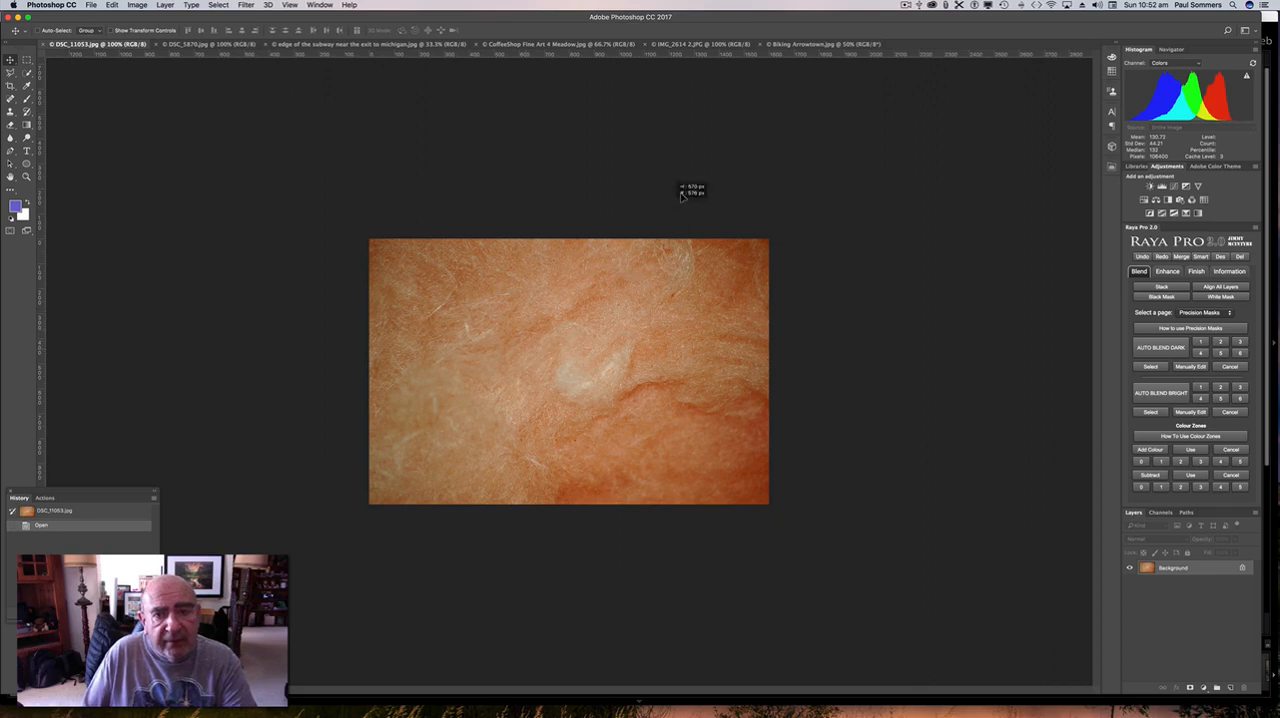
{"action": "left_click", "coordinate": [812, 45]}
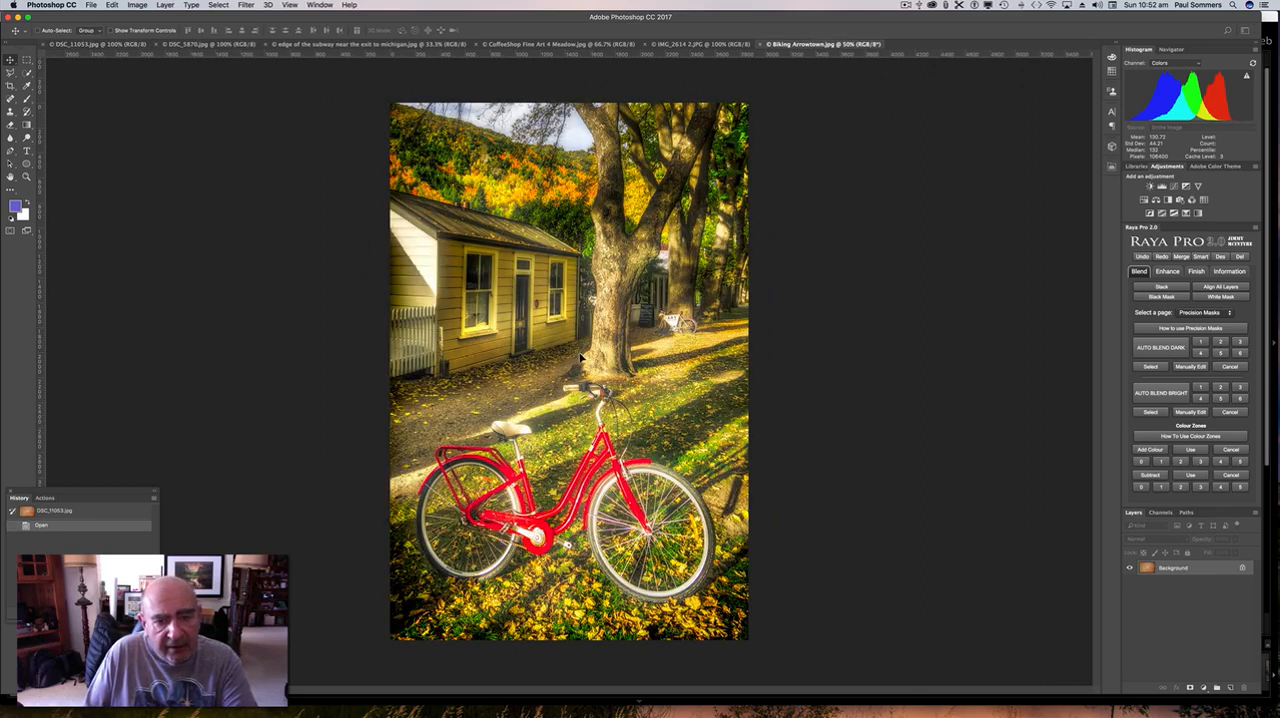
{"action": "key", "text": "shift"}
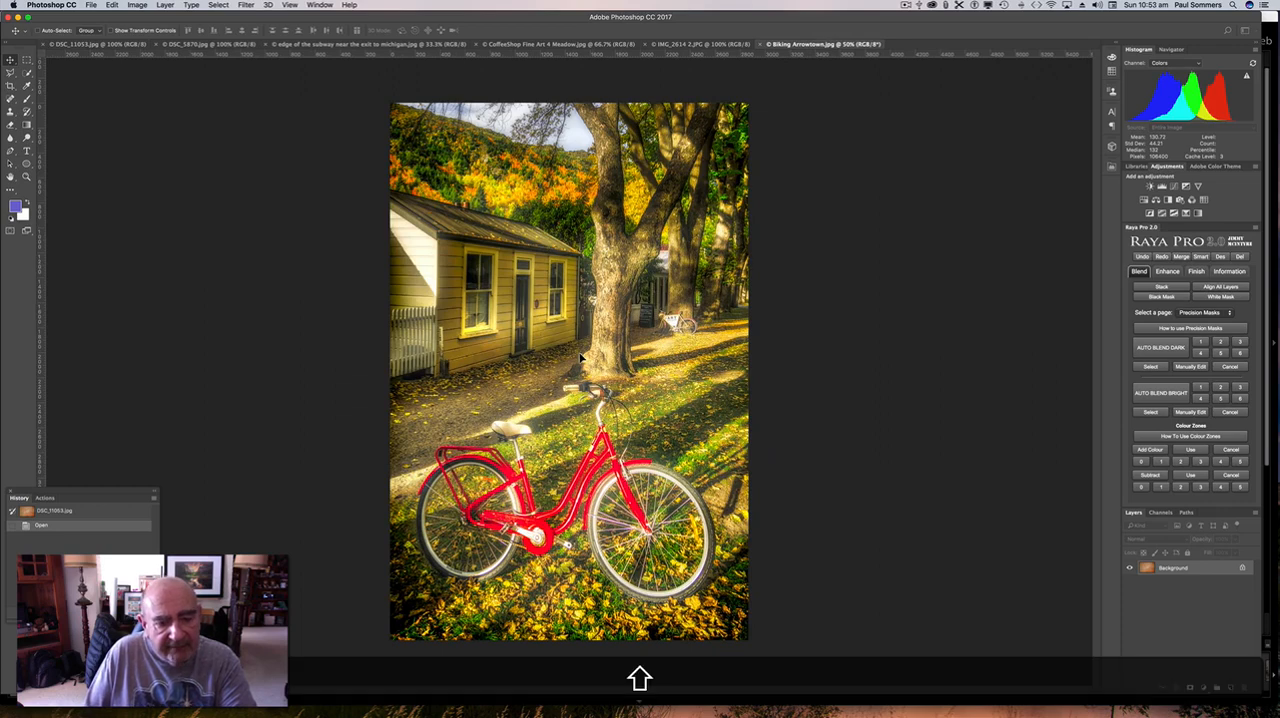
{"action": "left_click_drag", "start_coordinate": [580, 358], "coordinate": [581, 359]}
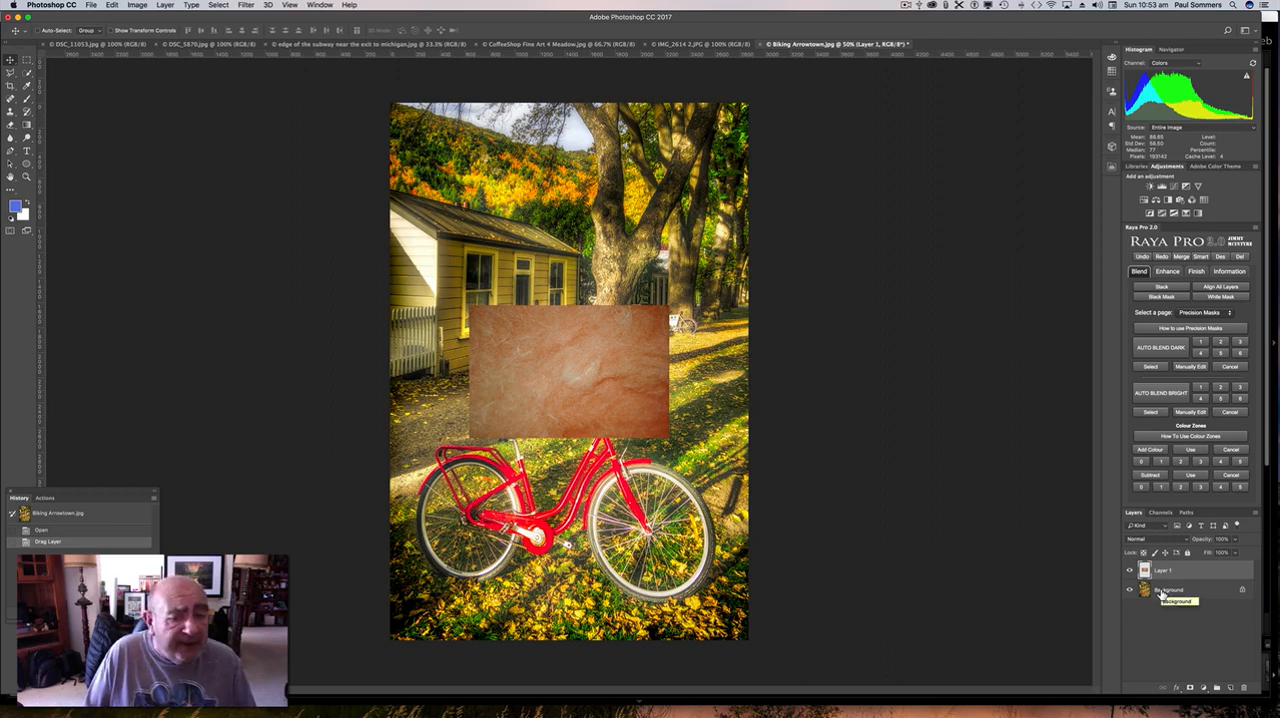
{"action": "double_click", "coordinate": [1164, 591]}
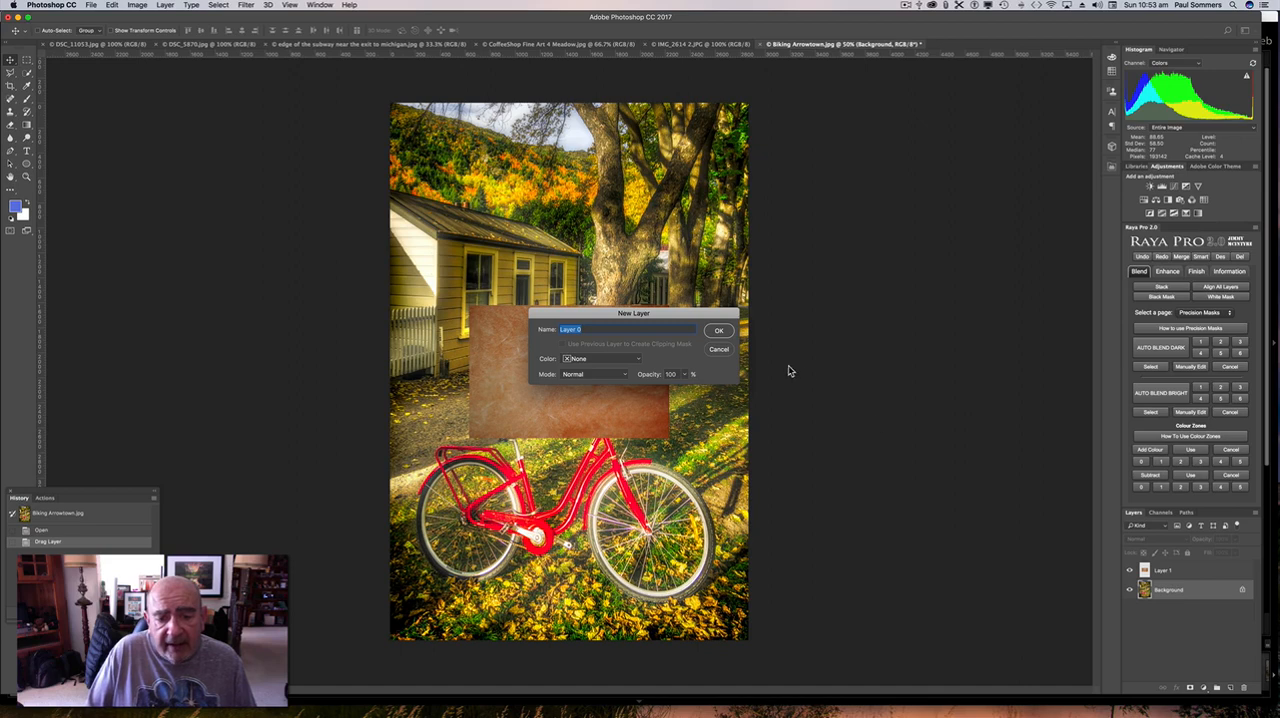
{"action": "left_click", "coordinate": [721, 331]}
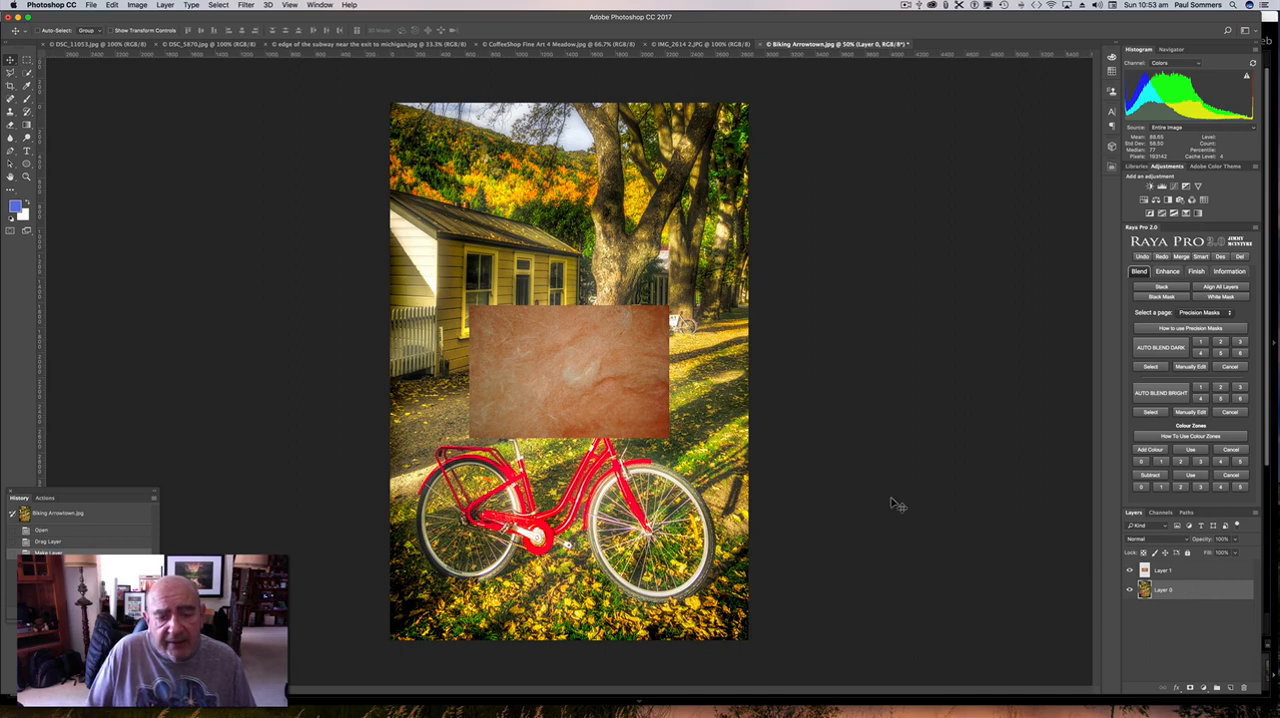
Copy the autumn leaves image DSC_5870.jpg into Biking Arrowtown.jpg as a centred layer directly above the bike photo.
{"action": "left_click", "coordinate": [224, 44]}
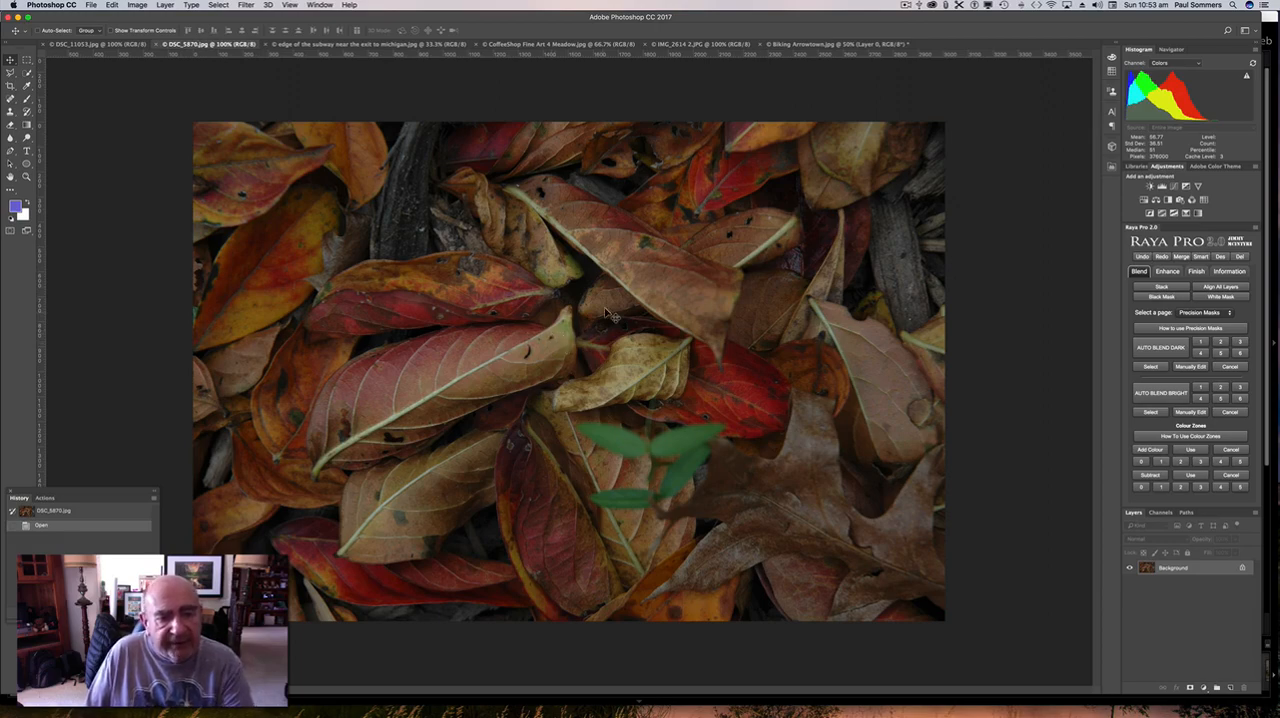
{"action": "left_click", "coordinate": [830, 45]}
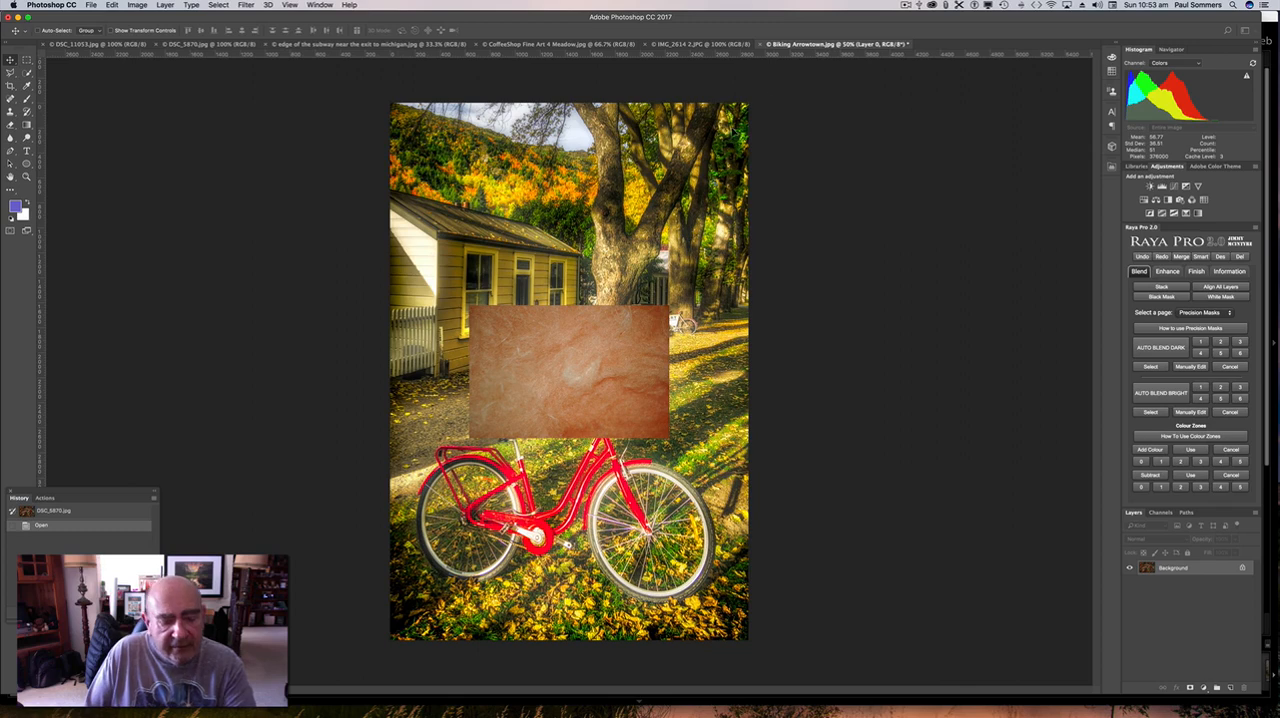
{"action": "key", "text": "shift"}
{"action": "left_click_drag", "start_coordinate": [587, 290], "coordinate": [591, 291]}
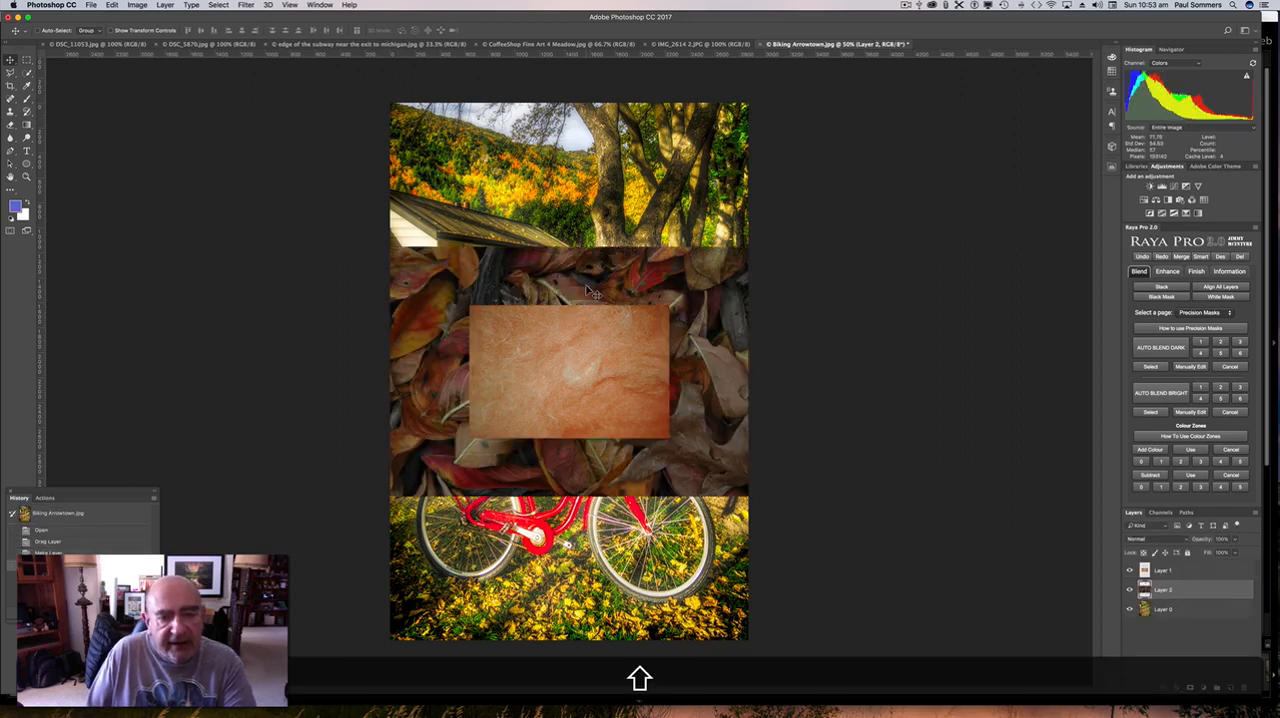
Copy the grey texture edge of the subway near the exit to michigan.jpg centred into Biking Arrowtown.jpg, directly above the leaves layer.
{"action": "left_click", "coordinate": [330, 45]}
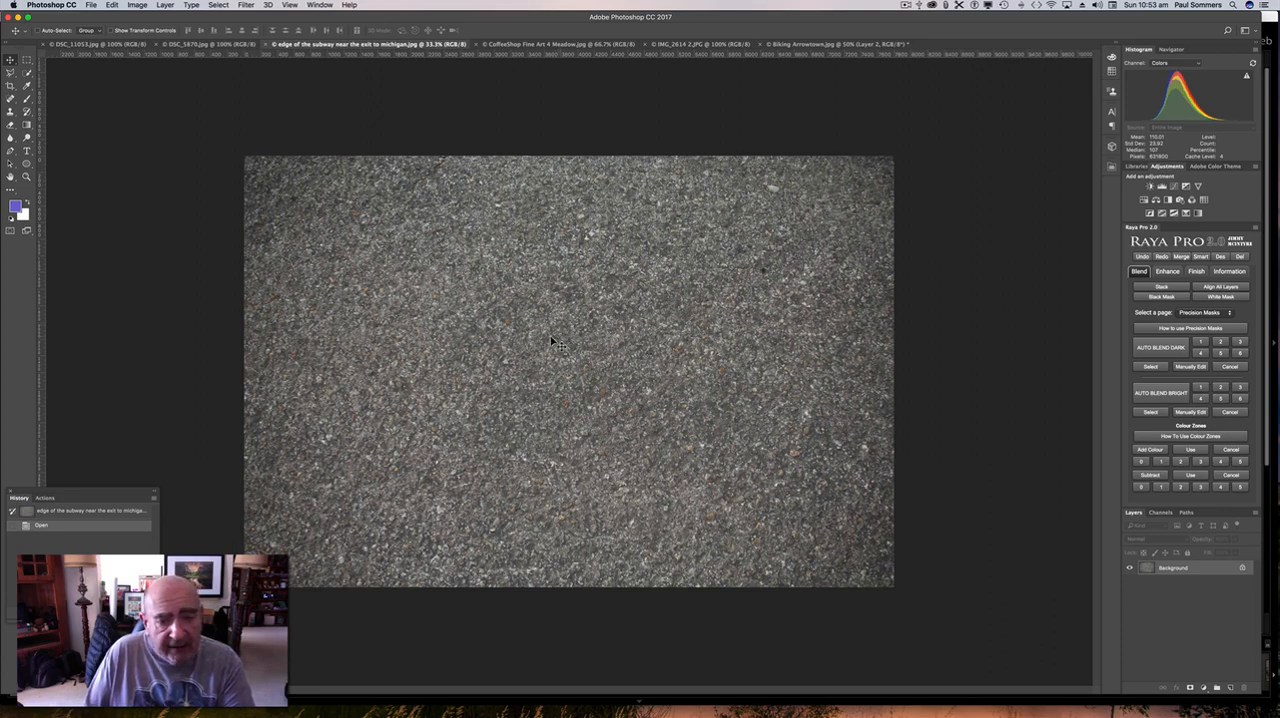
{"action": "left_click", "coordinate": [795, 45]}
{"action": "key", "text": "shift"}
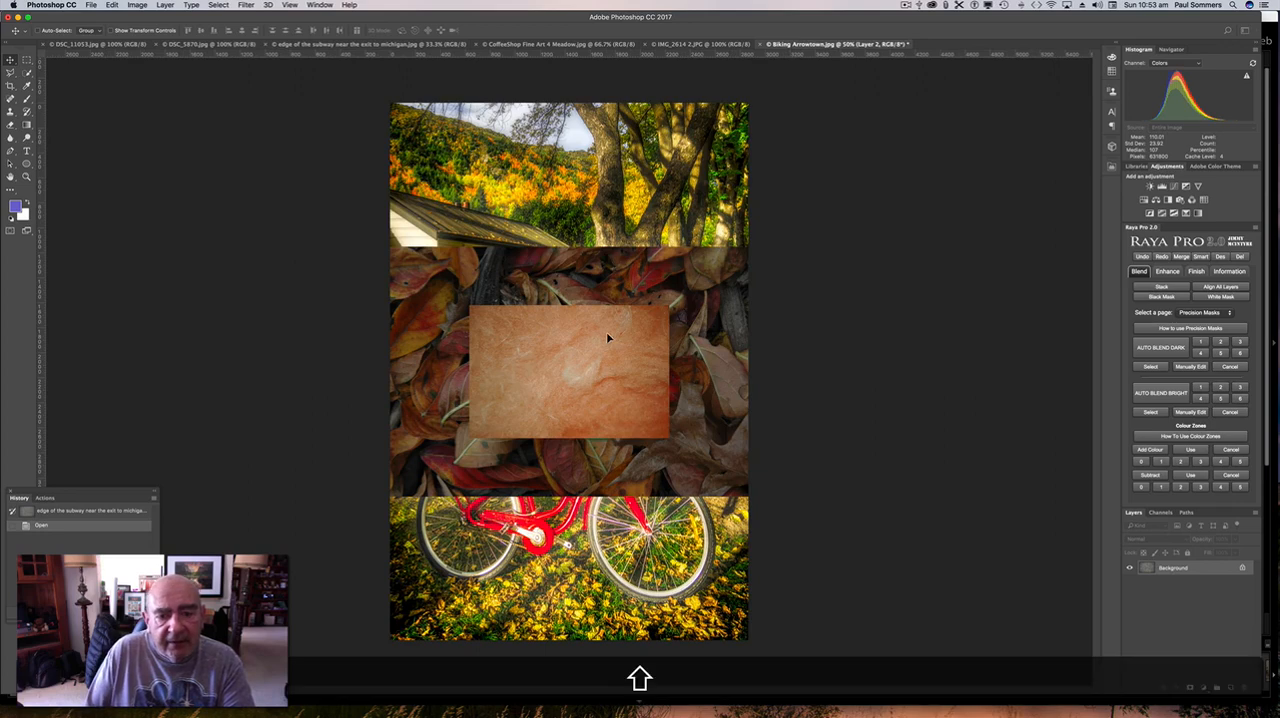
{"action": "left_click_drag", "start_coordinate": [606, 331], "coordinate": [607, 332]}
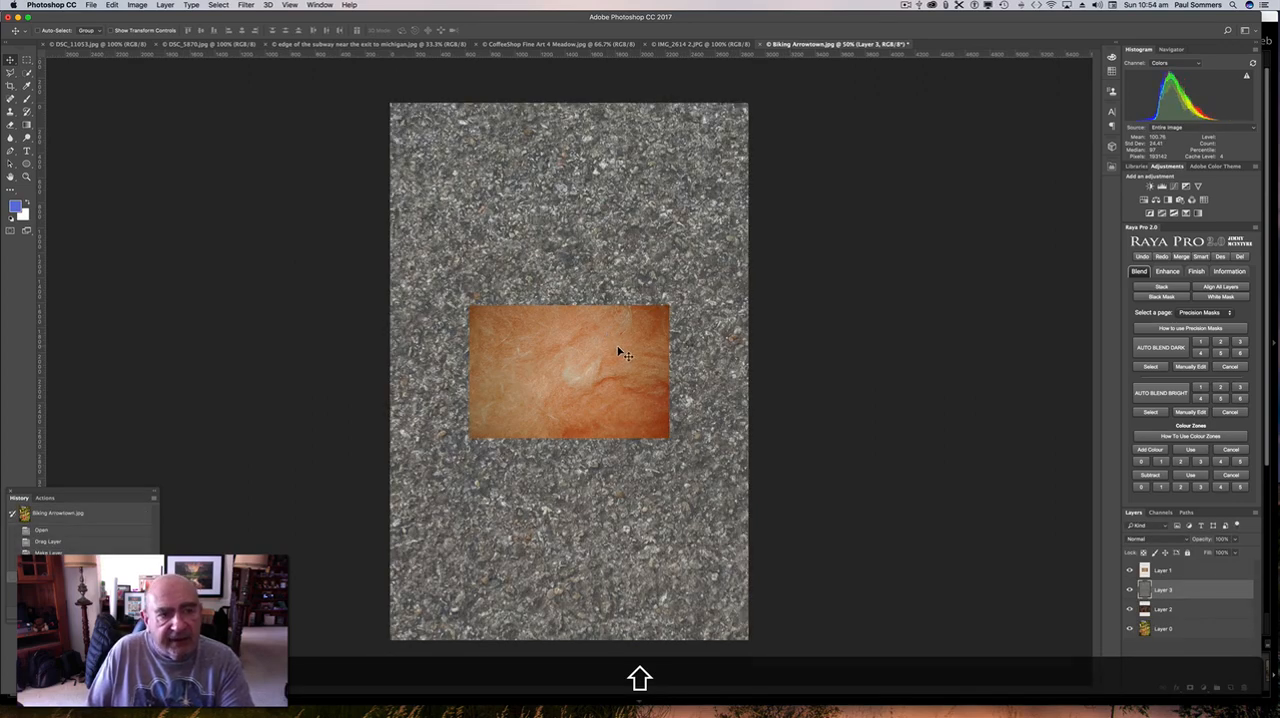
Copy the CoffeeShop Fine Art 4 Meadow.jpg texture centred into Biking Arrowtown.jpg, directly above the grey subway texture layer.
{"action": "left_click", "coordinate": [520, 46]}
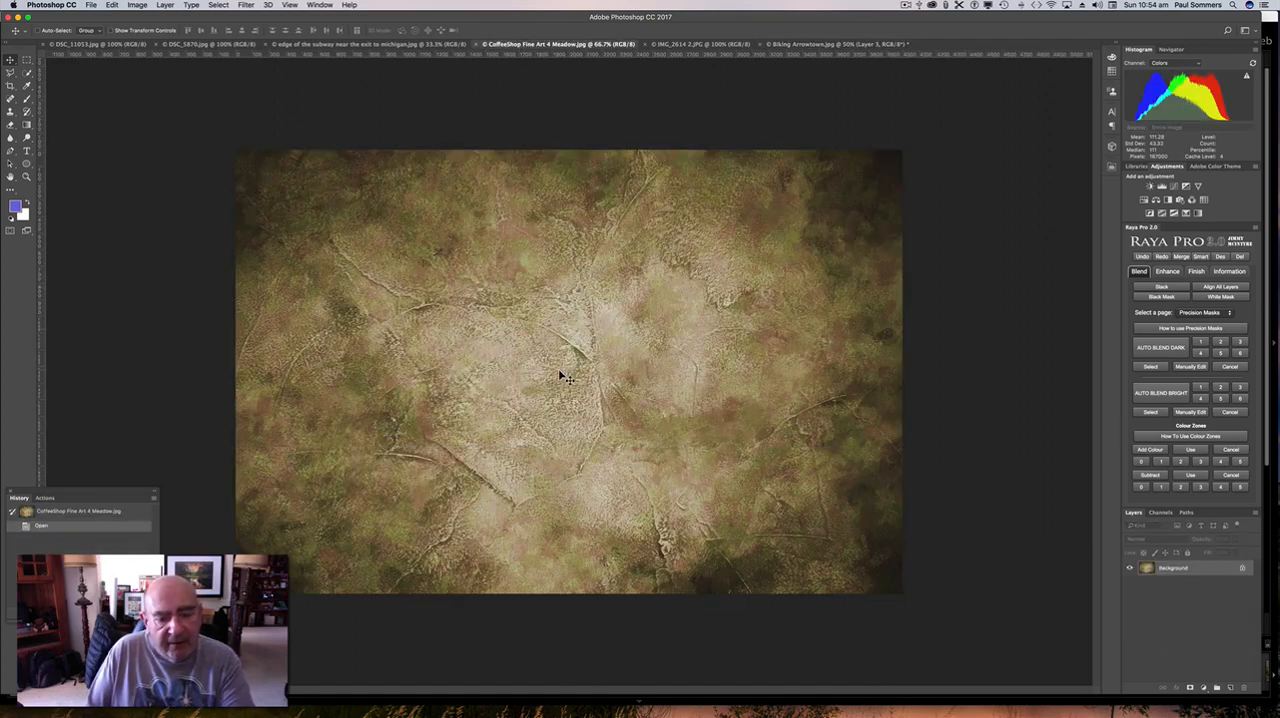
{"action": "left_click", "coordinate": [826, 44]}
{"action": "key", "text": "shift"}
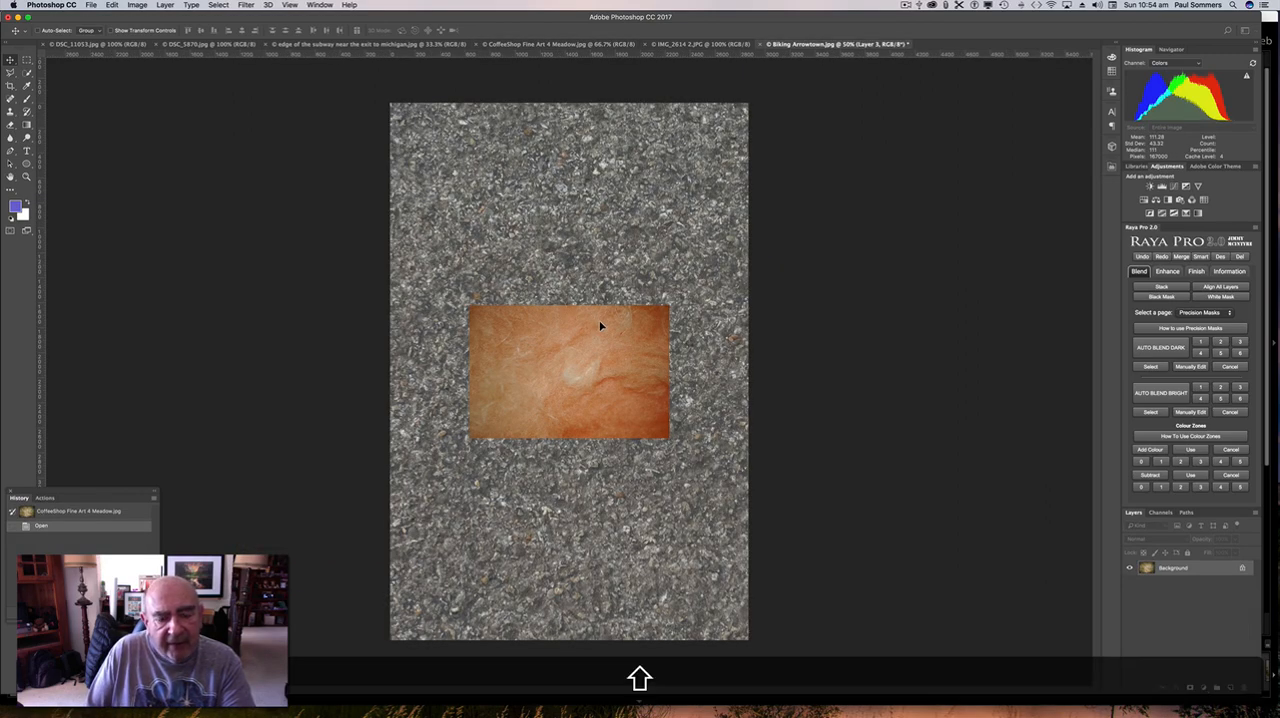
{"action": "left_click_drag", "start_coordinate": [600, 325], "coordinate": [600, 325]}
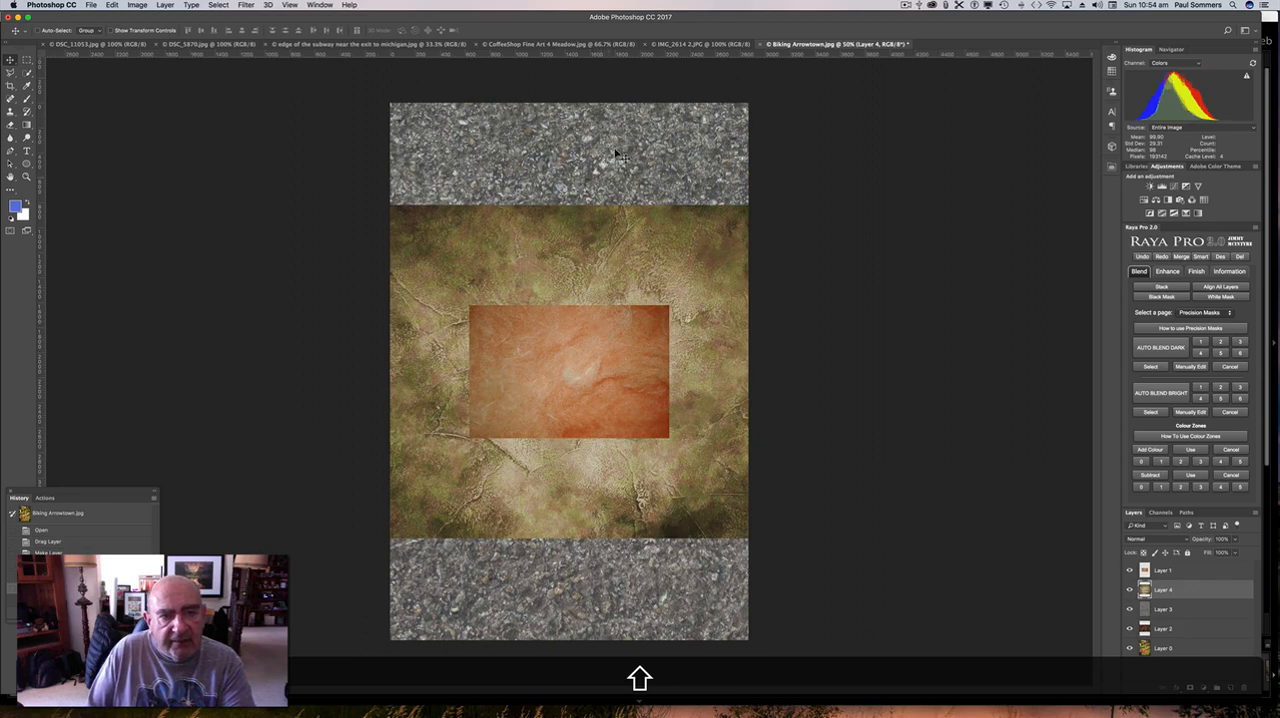
Copy the IMG_2614 2.JPG texture centred into Biking Arrowtown.jpg and move its layer to the top of the layer stack.
{"action": "left_click", "coordinate": [676, 46]}
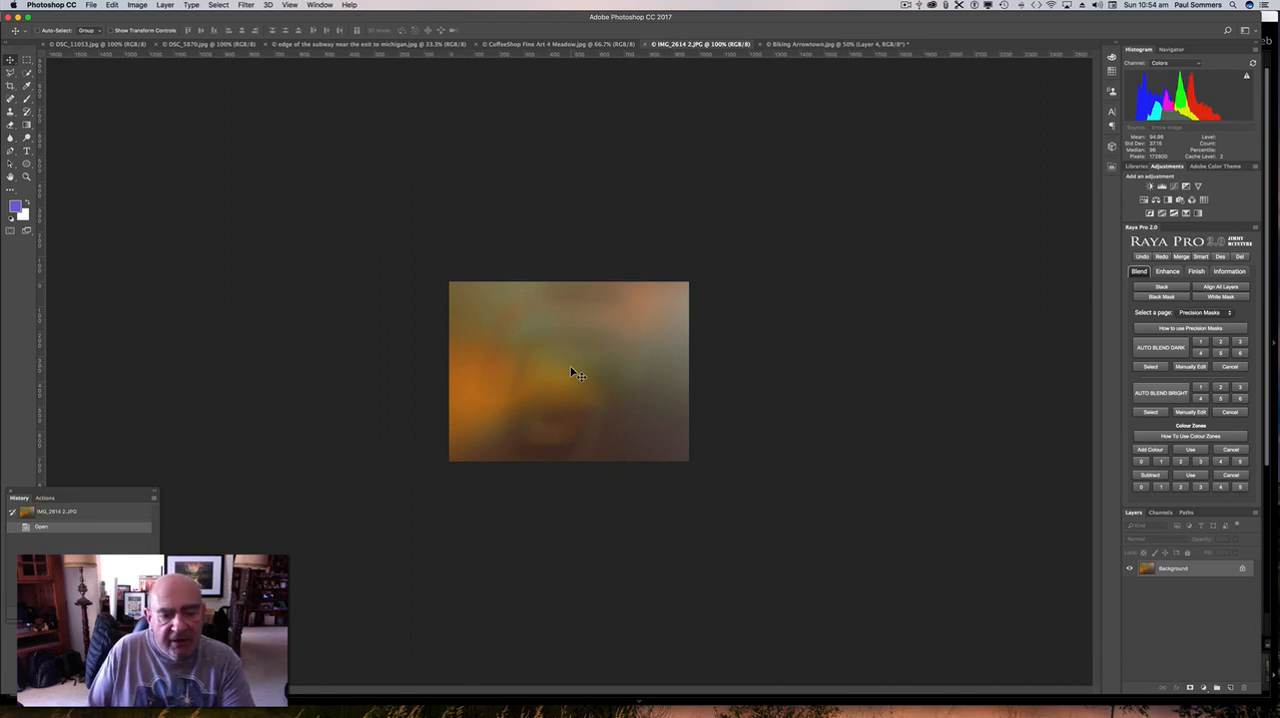
{"action": "left_click", "coordinate": [808, 45]}
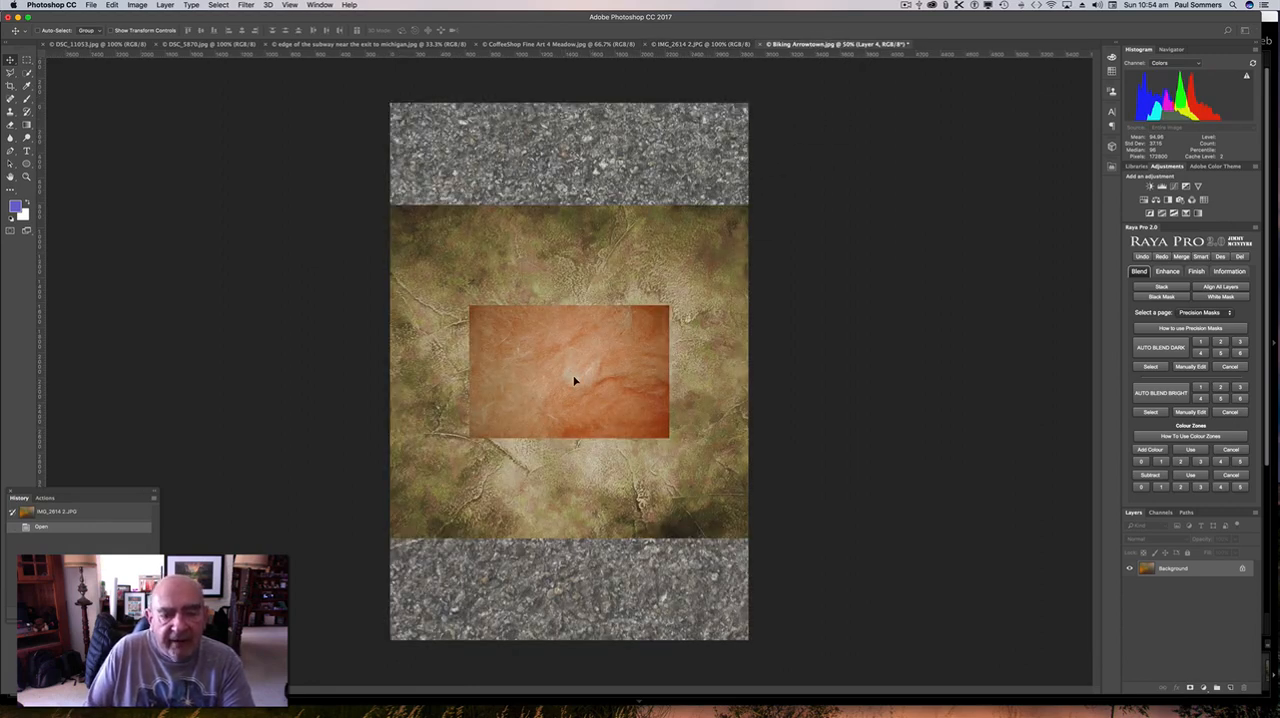
{"action": "key", "text": "shift"}
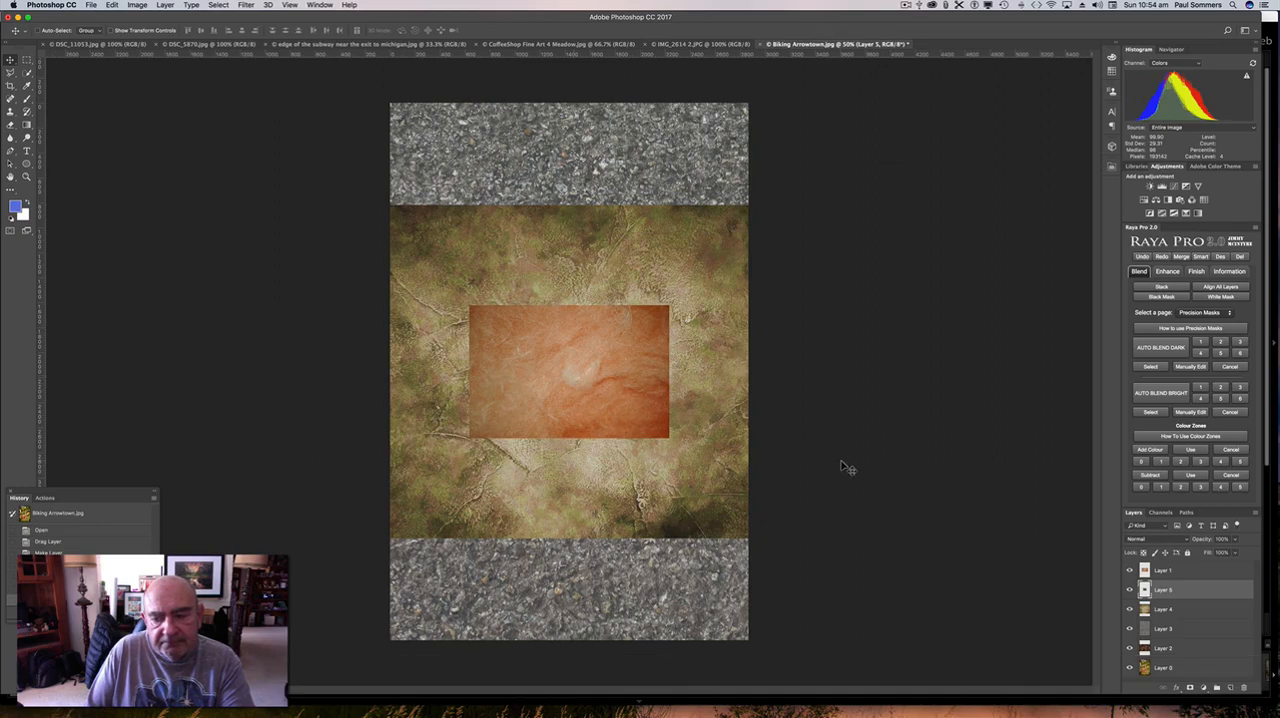
{"action": "left_click_drag", "start_coordinate": [1188, 581], "coordinate": [1186, 566]}
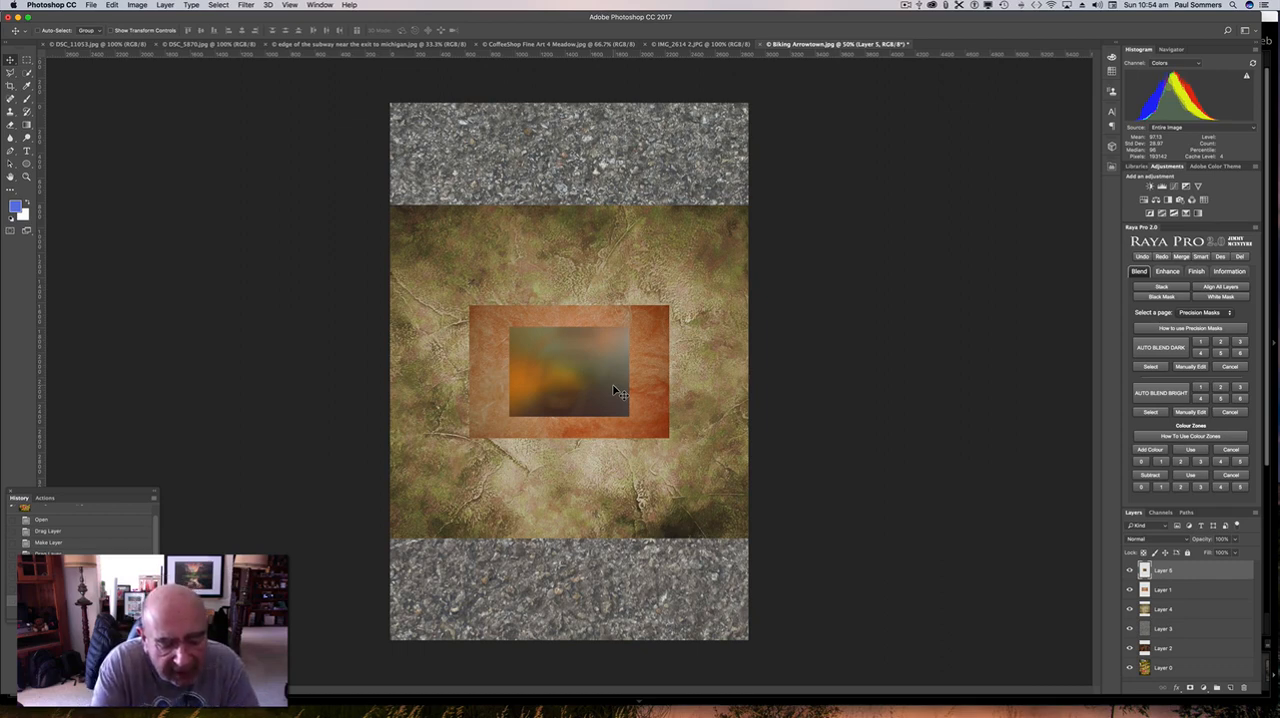
Stretch the blurred IMG_2614 2.JPG texture on Layer 5 to cover the whole canvas, and hide that layer.
{"action": "key", "text": "super+t"}
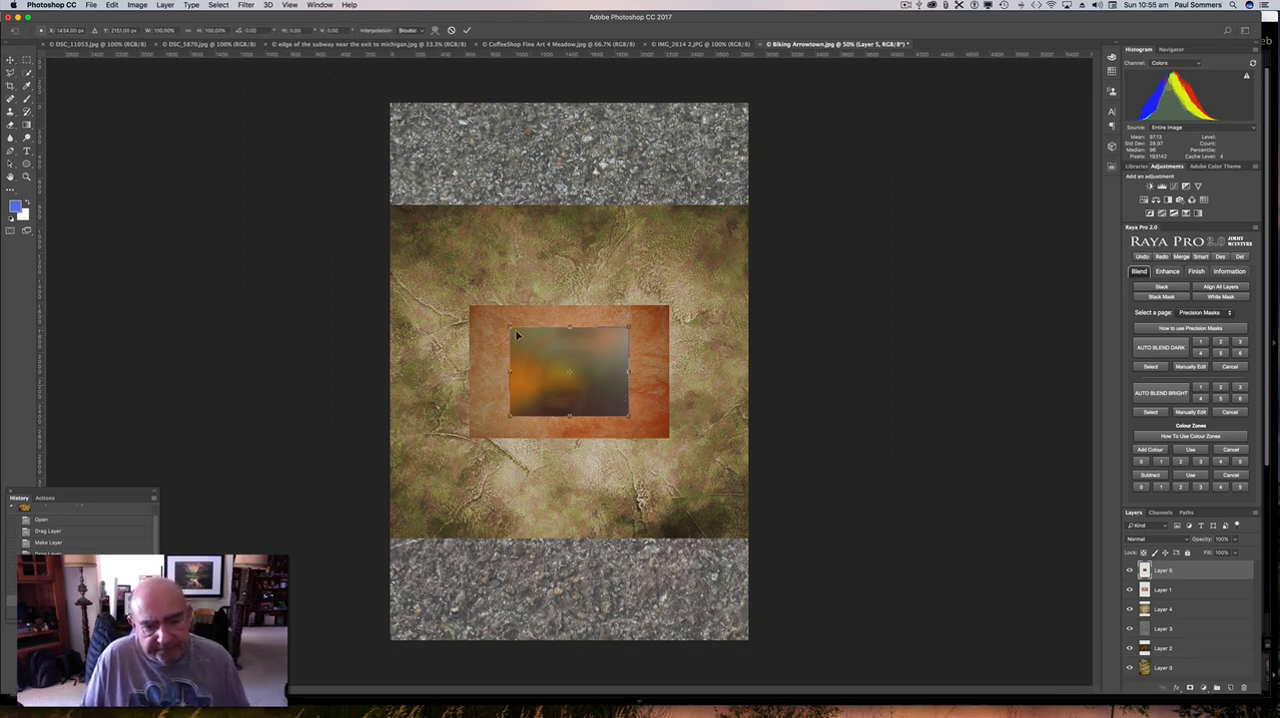
{"action": "left_click_drag", "start_coordinate": [511, 328], "coordinate": [385, 99]}
{"action": "left_click_drag", "start_coordinate": [628, 415], "coordinate": [751, 642]}
{"action": "key", "text": "Return"}
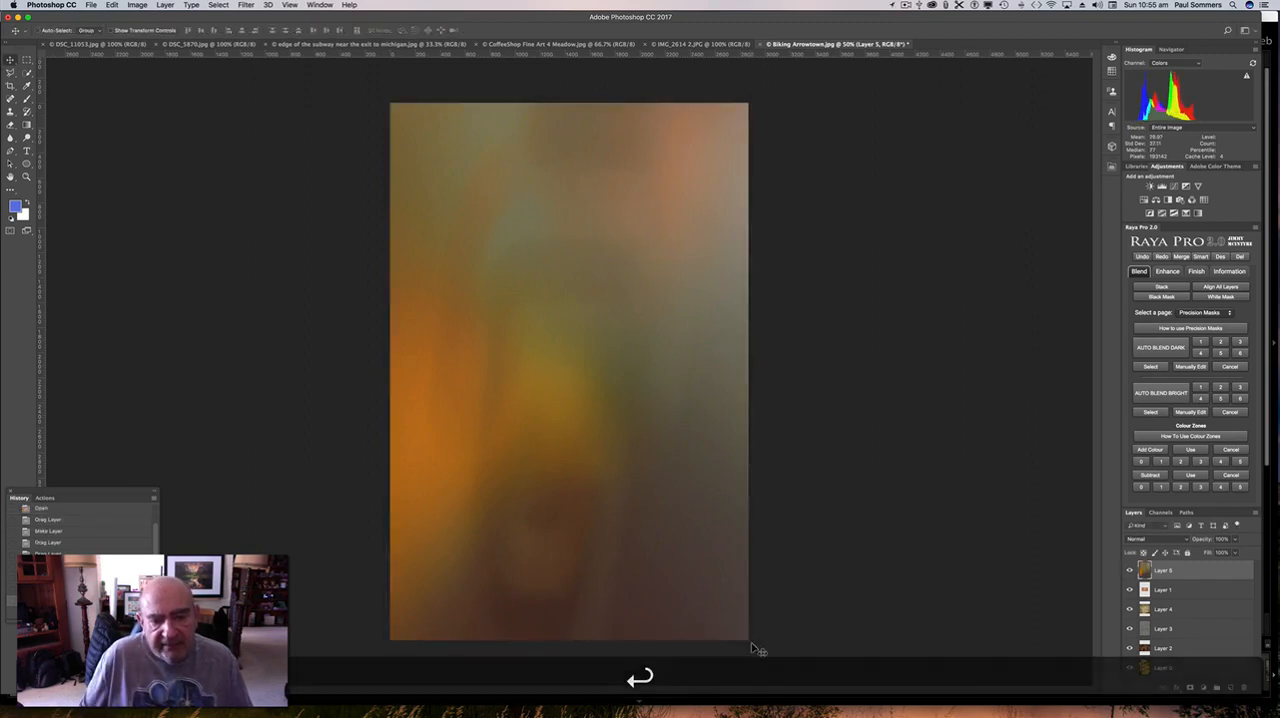
{"action": "left_click", "coordinate": [1130, 570]}
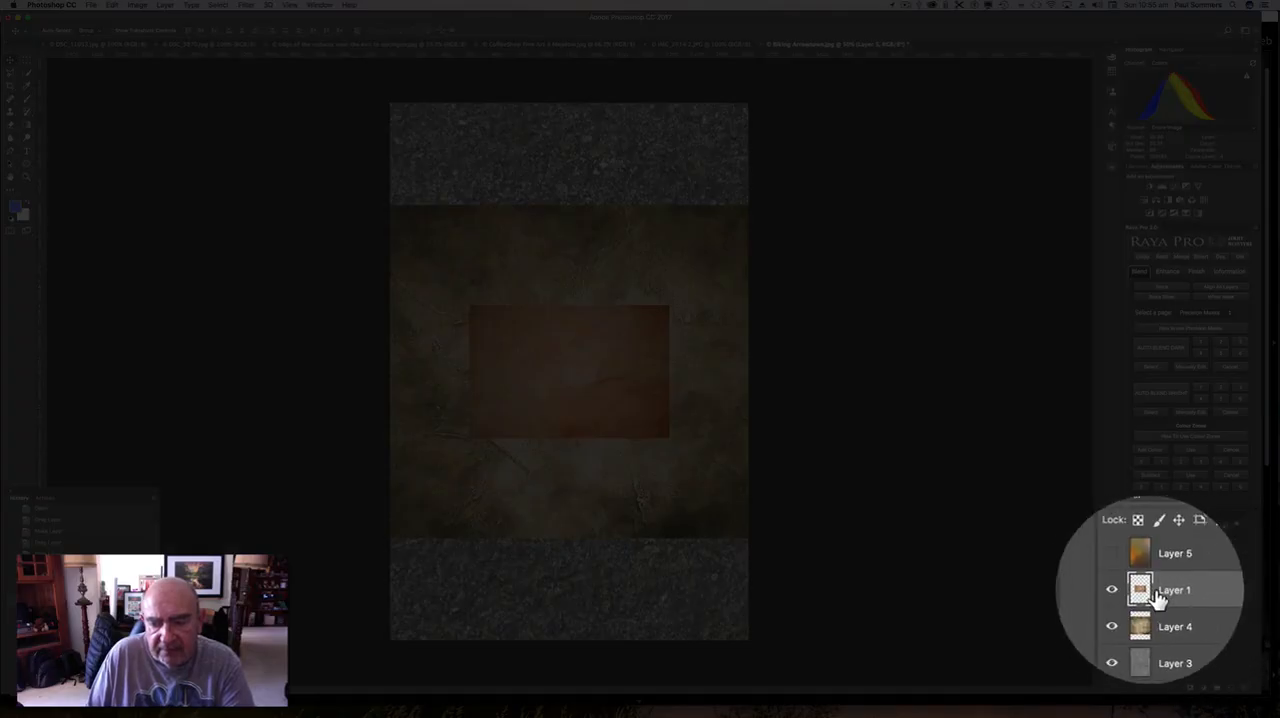
Rotate the orange texture on Layer 1 about 90° counter-clockwise, enlarge it to cover the whole canvas, and hide the layer.
{"action": "key", "text": "super+t"}
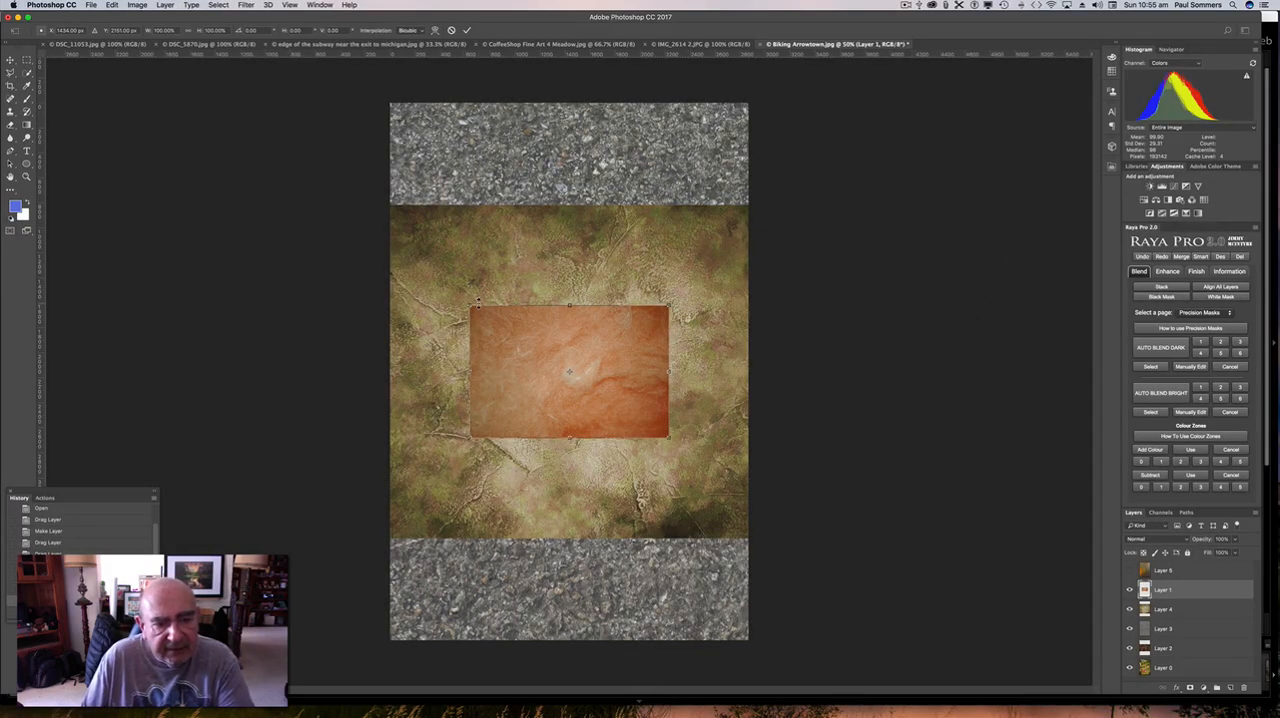
{"action": "left_click_drag", "start_coordinate": [470, 306], "coordinate": [467, 298]}
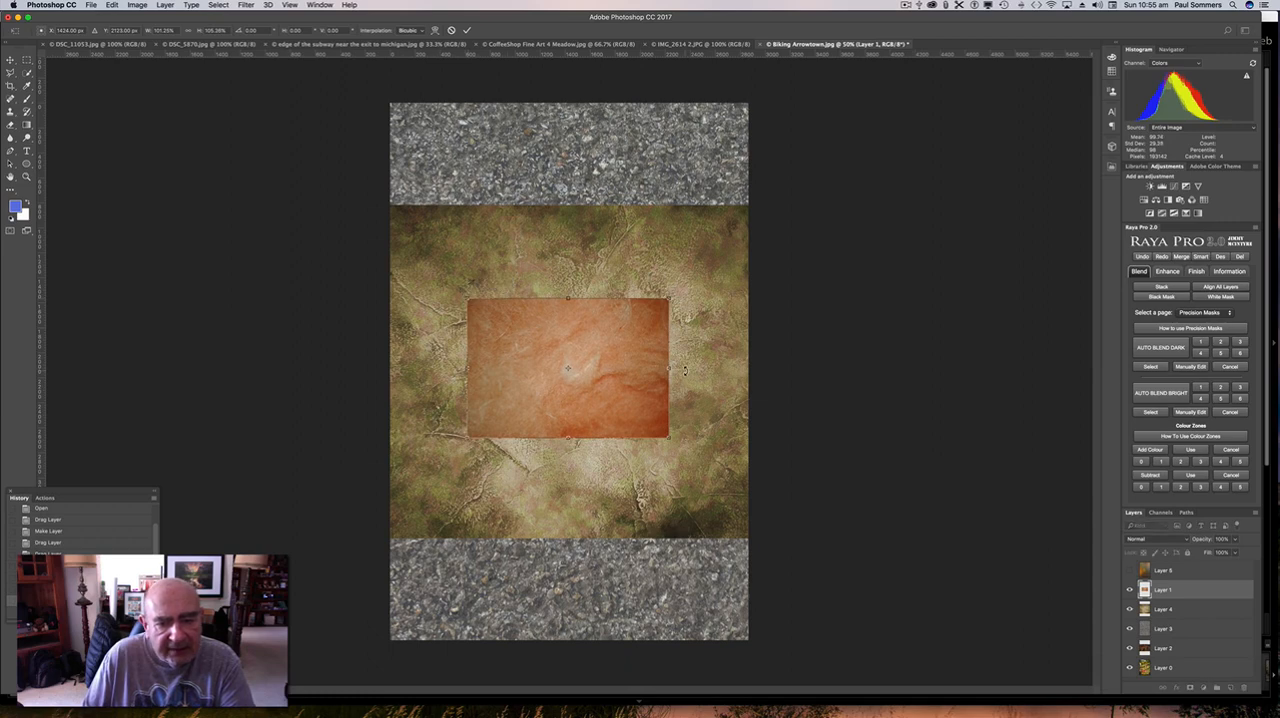
{"action": "left_click_drag", "start_coordinate": [685, 370], "coordinate": [571, 222]}
{"action": "key", "text": "shift"}
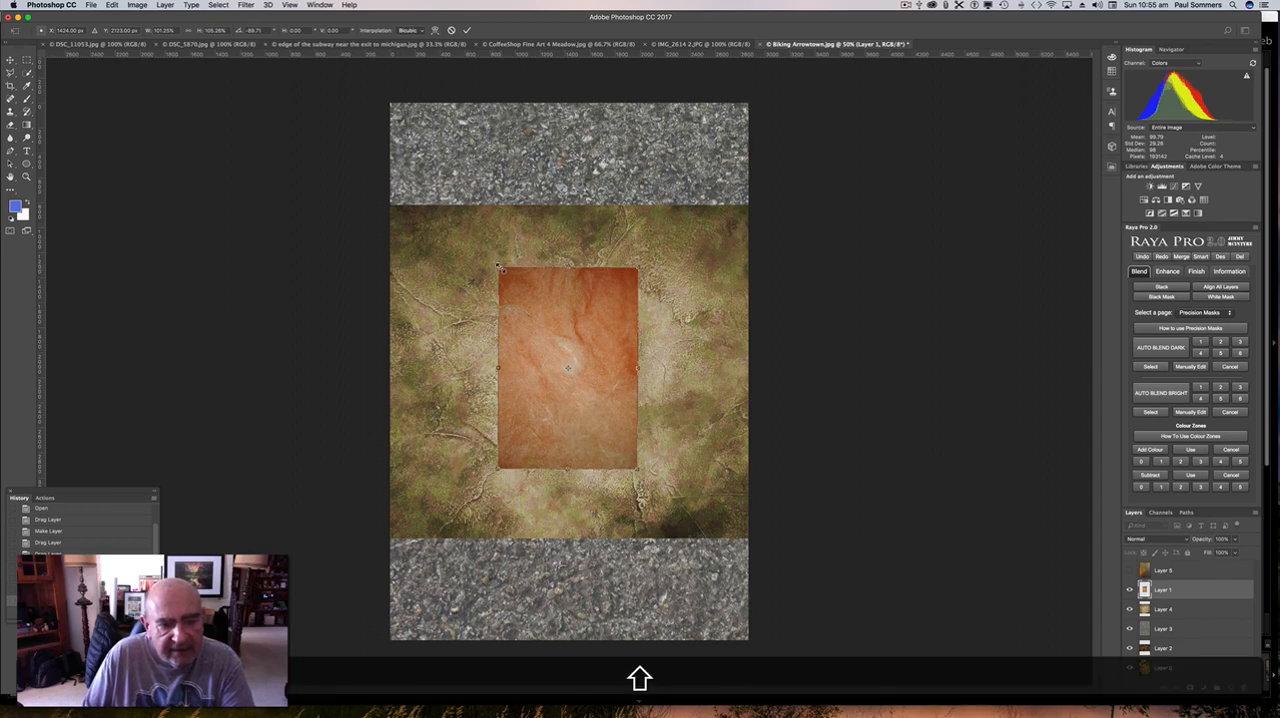
{"action": "left_click_drag", "start_coordinate": [500, 268], "coordinate": [386, 97]}
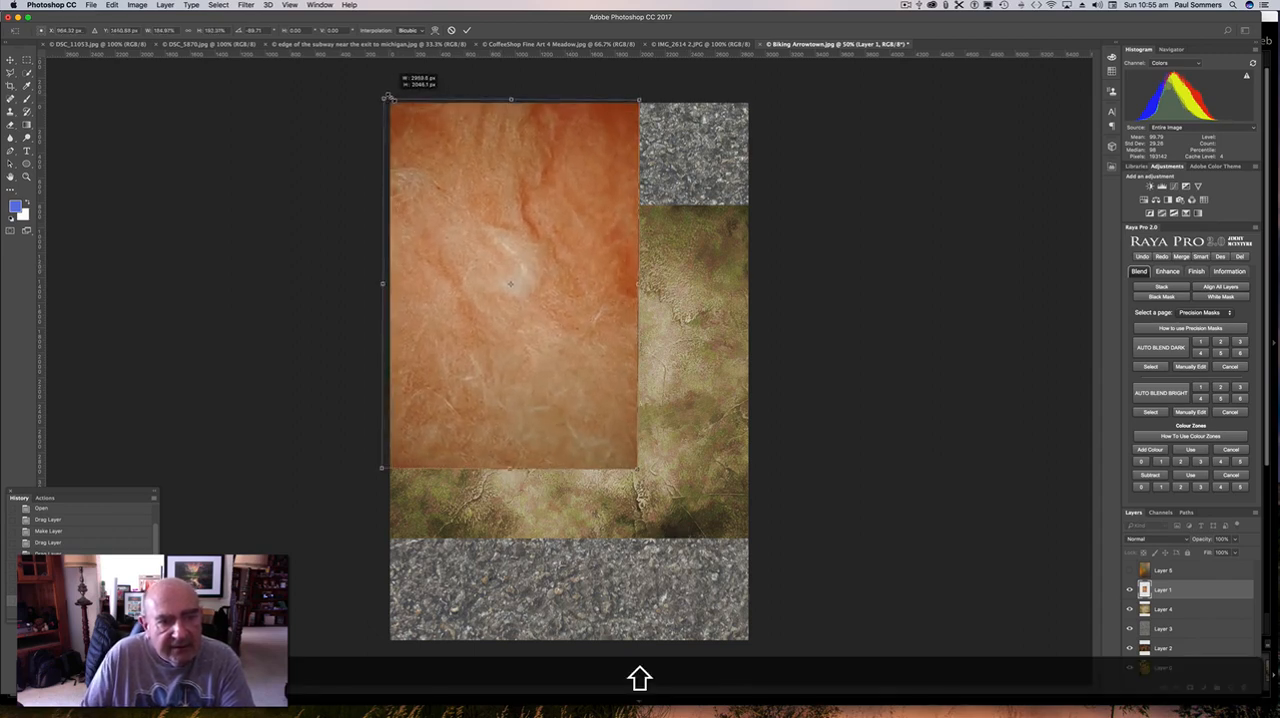
{"action": "left_click_drag", "start_coordinate": [637, 467], "coordinate": [745, 648]}
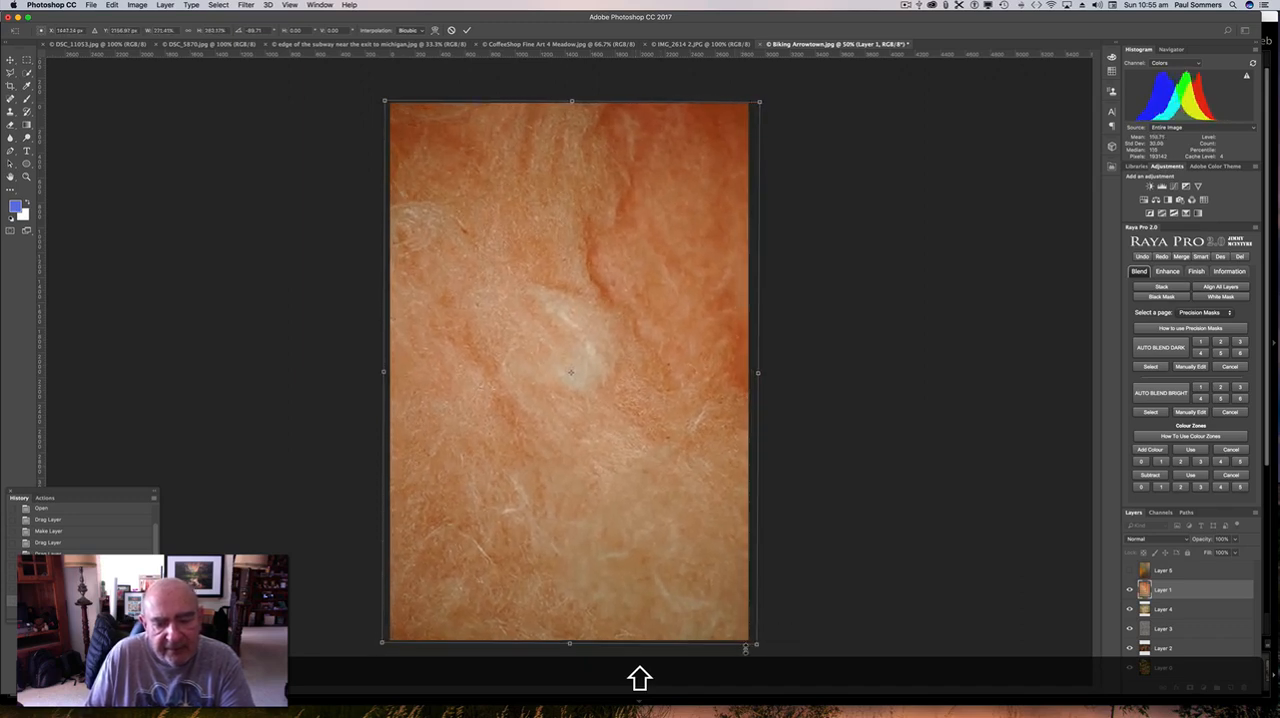
{"action": "key", "text": "Return"}
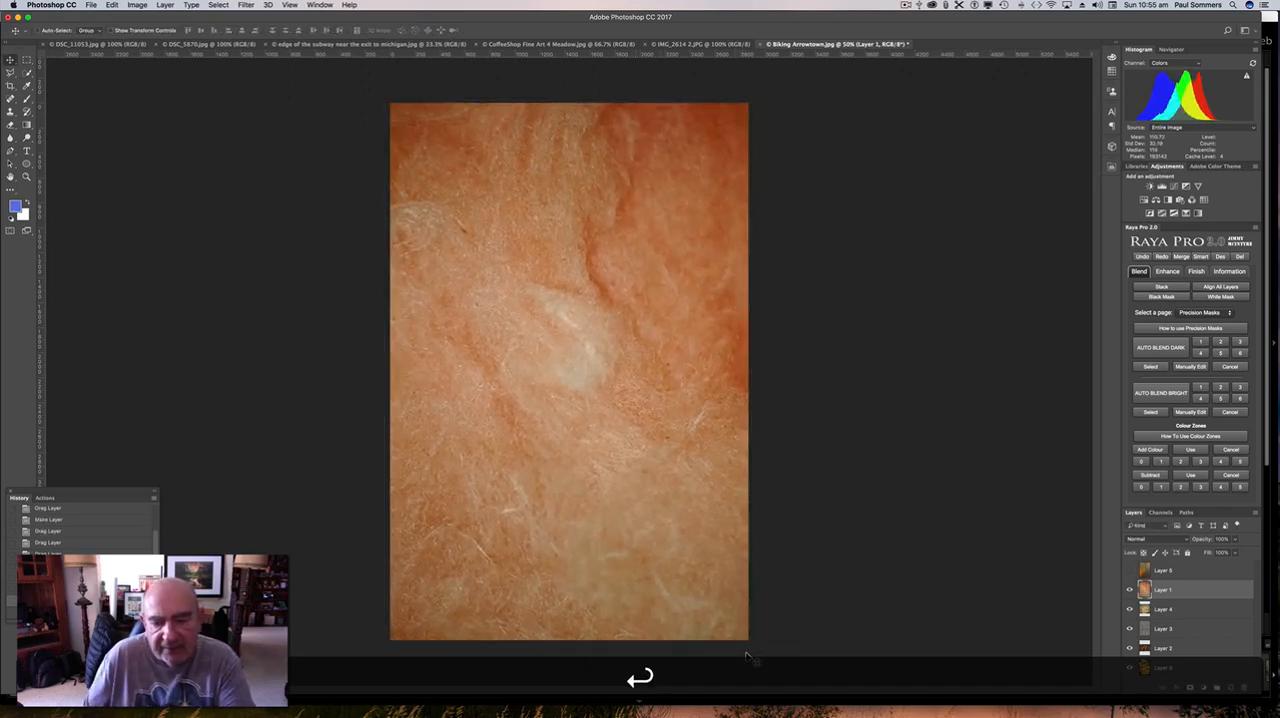
{"action": "left_click", "coordinate": [1131, 591]}
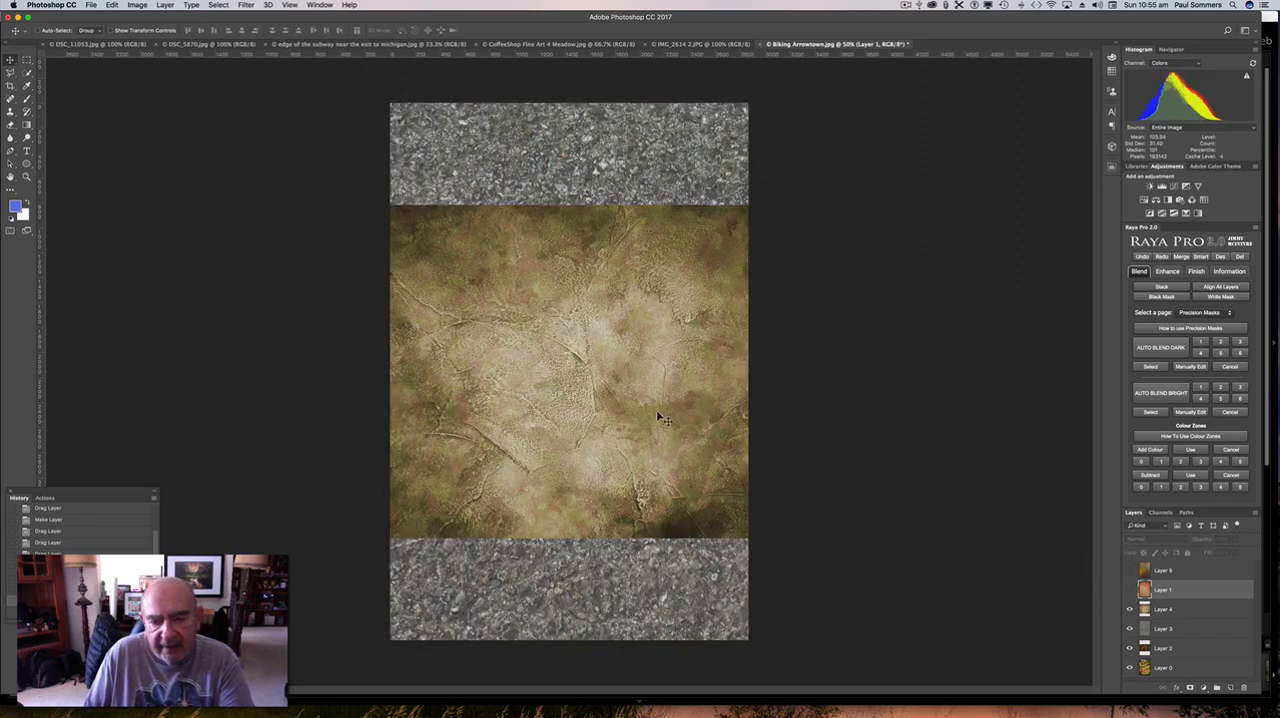
Rotate the Meadow texture on Layer 4 about 90° counter-clockwise, enlarge it slightly beyond the canvas edges, and hide the layer.
{"action": "key", "text": "super+t"}
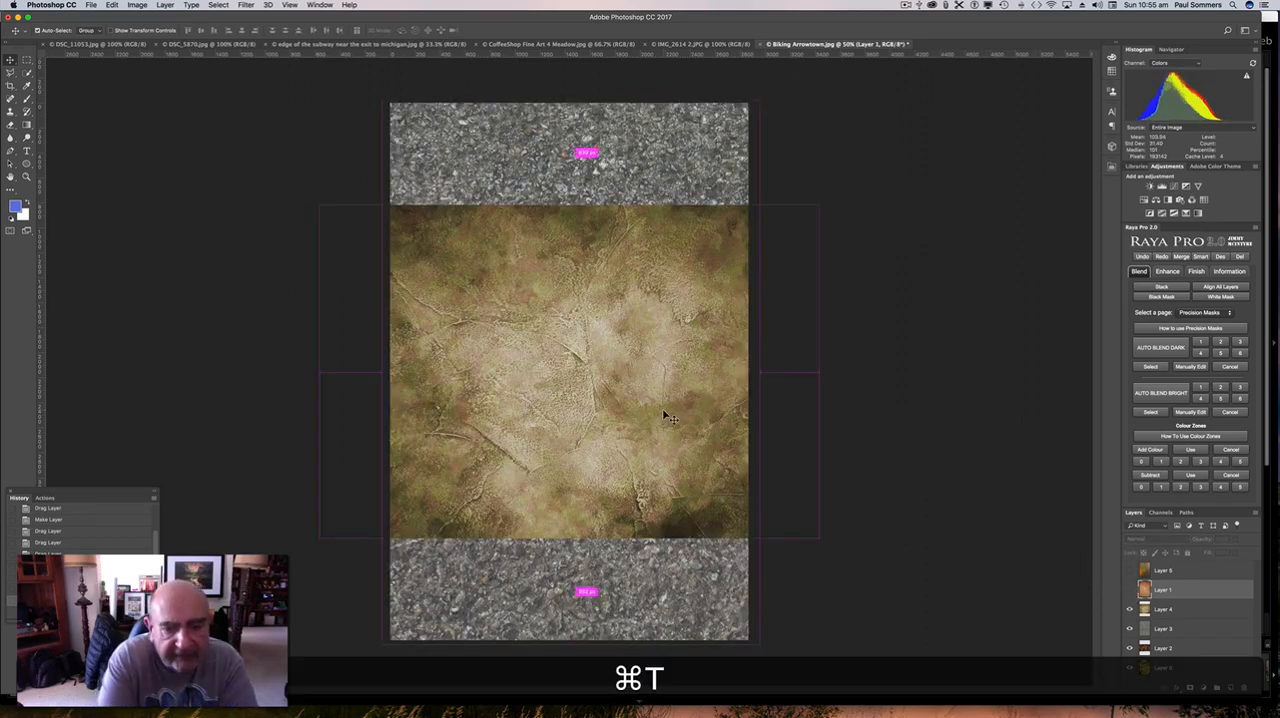
{"action": "key", "text": "super+t"}
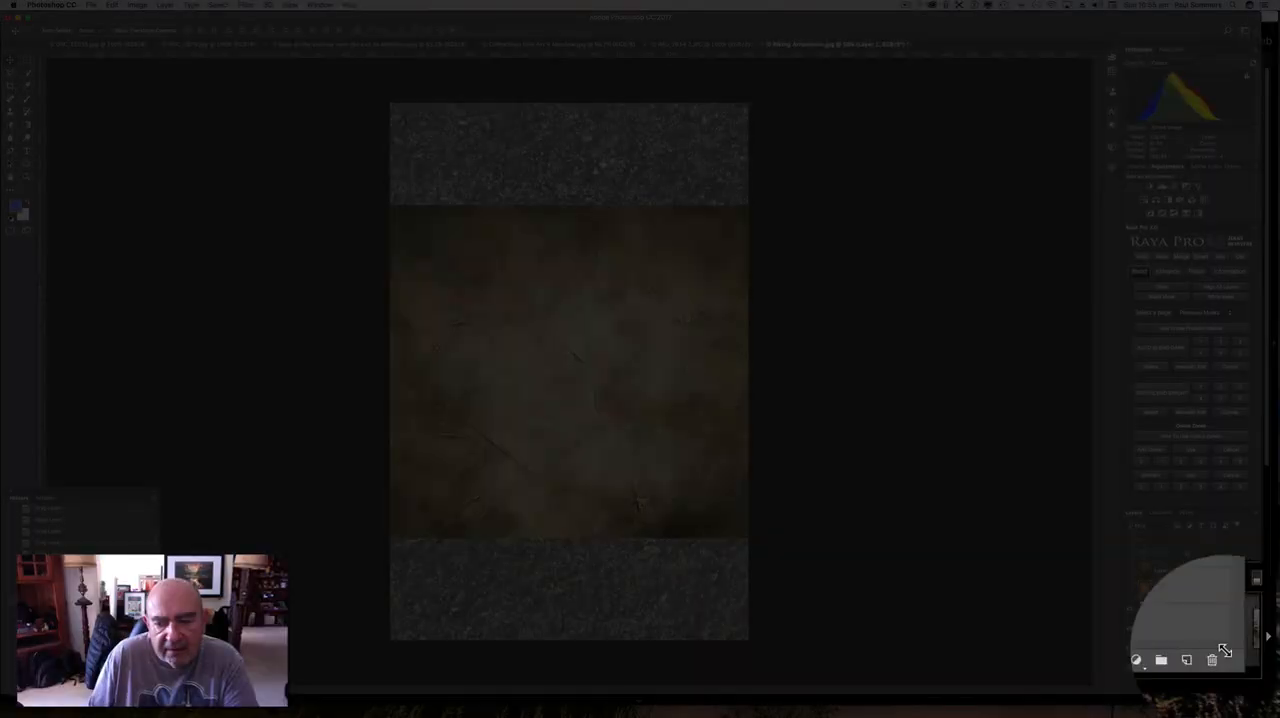
{"action": "left_click", "coordinate": [1188, 618]}
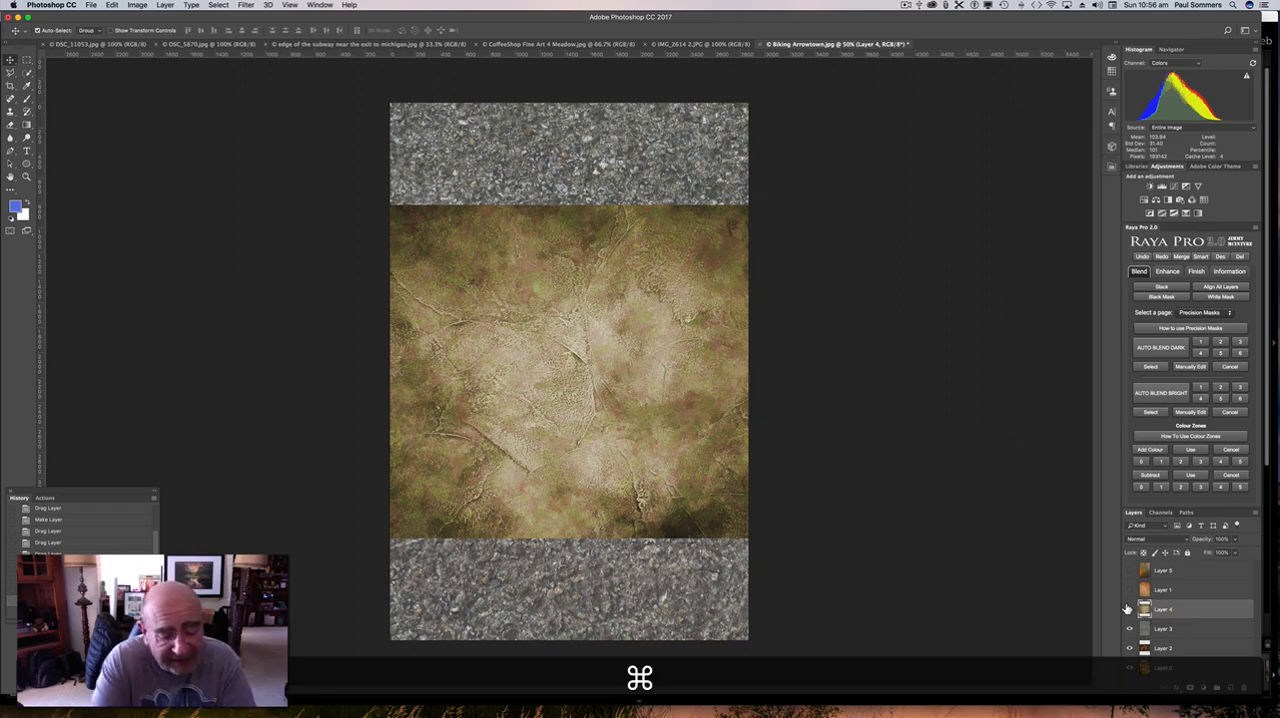
{"action": "key", "text": "super+t"}
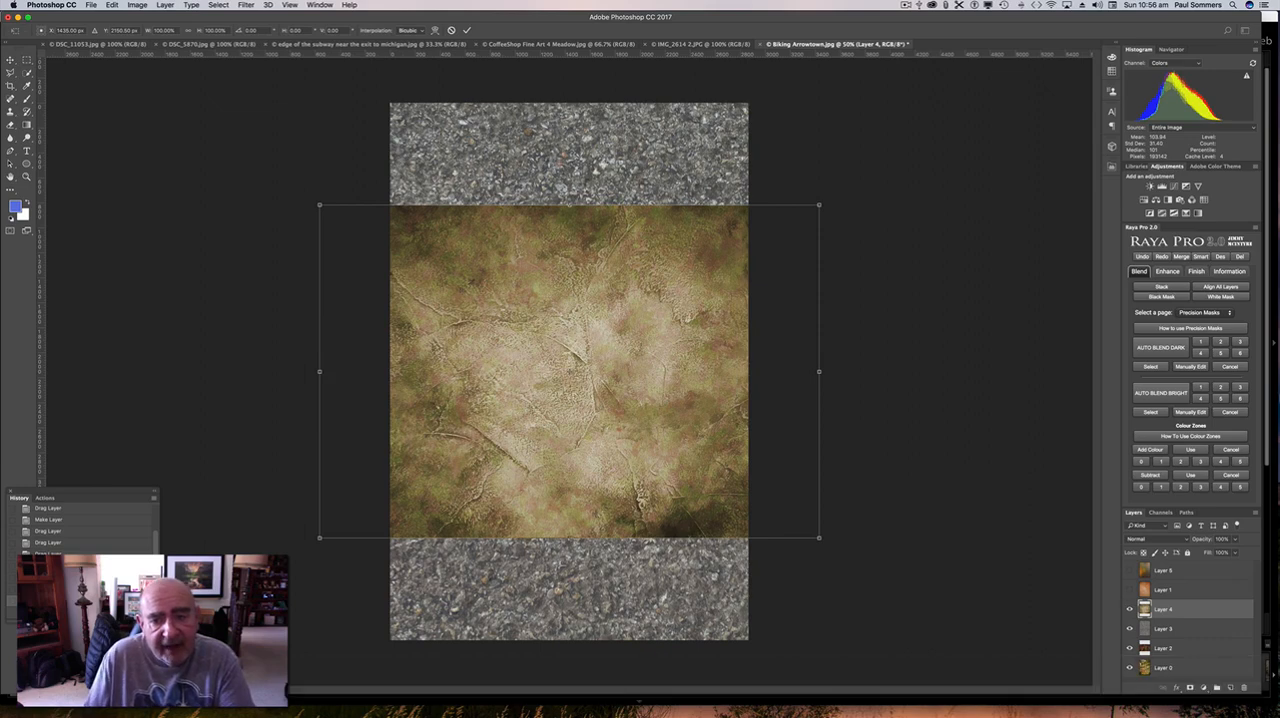
{"action": "left_click_drag", "start_coordinate": [841, 372], "coordinate": [574, 145]}
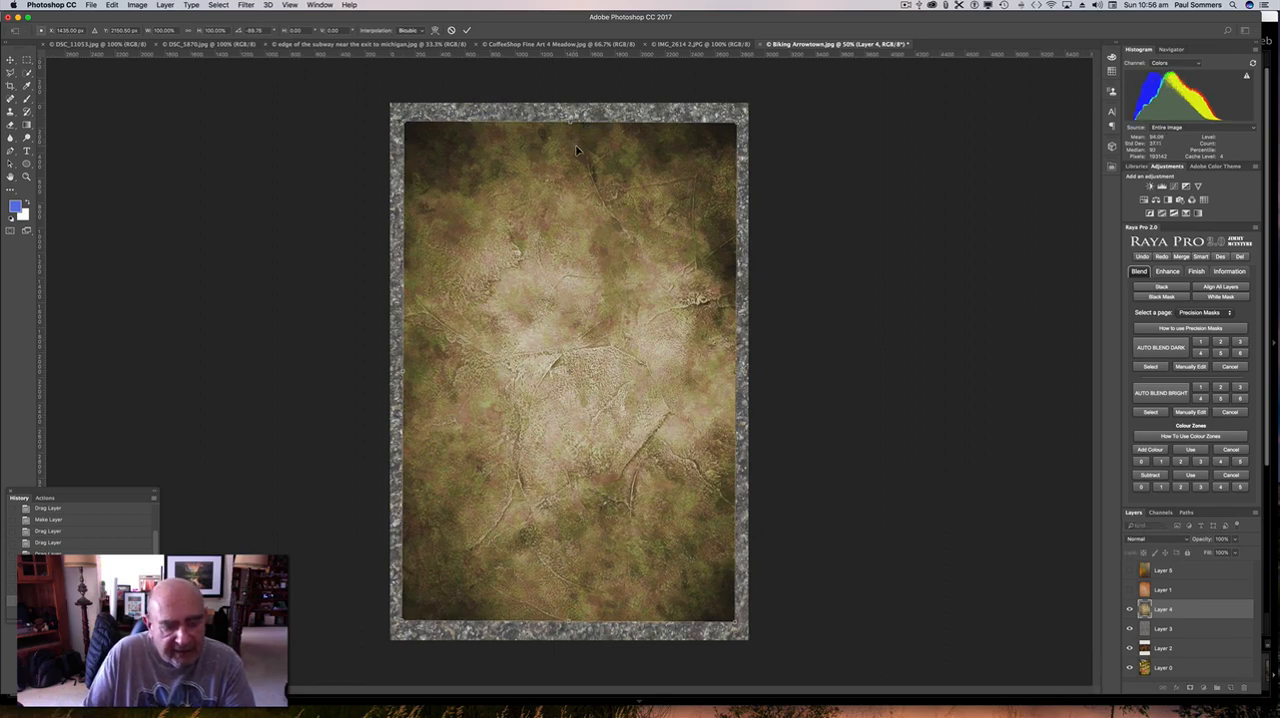
{"action": "left_click_drag", "start_coordinate": [401, 119], "coordinate": [388, 98]}
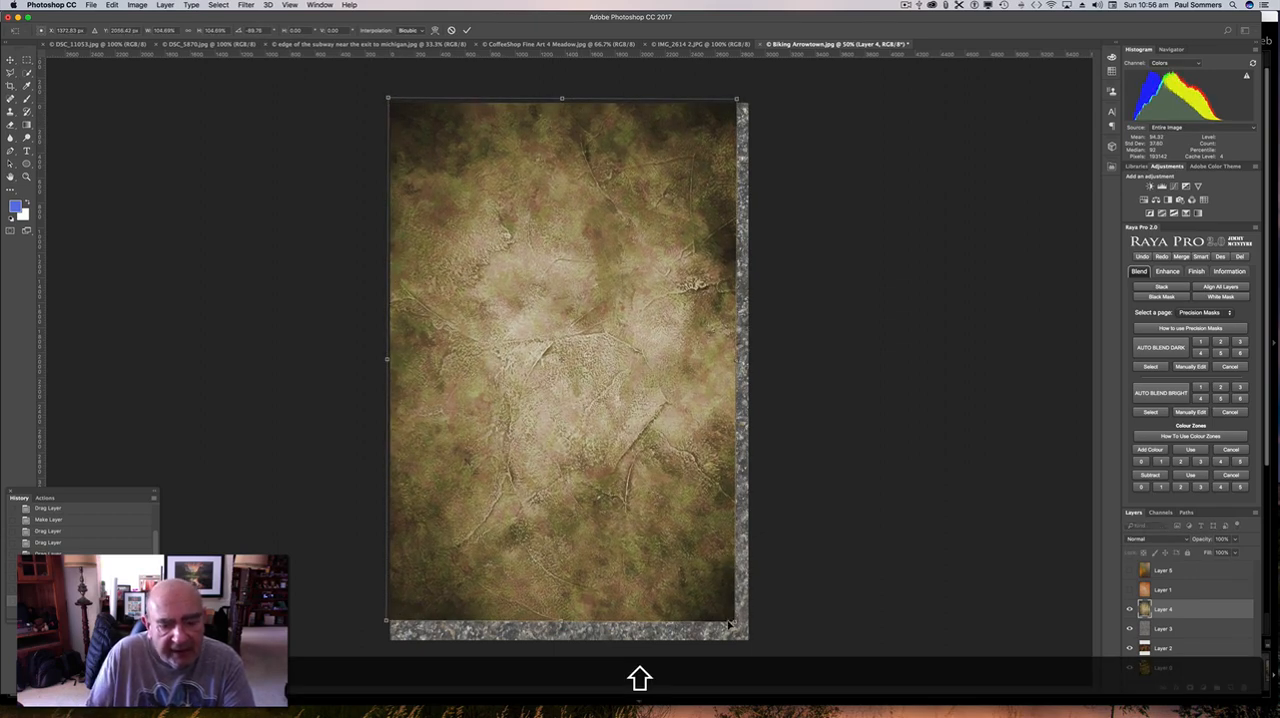
{"action": "left_click_drag", "start_coordinate": [736, 621], "coordinate": [753, 648]}
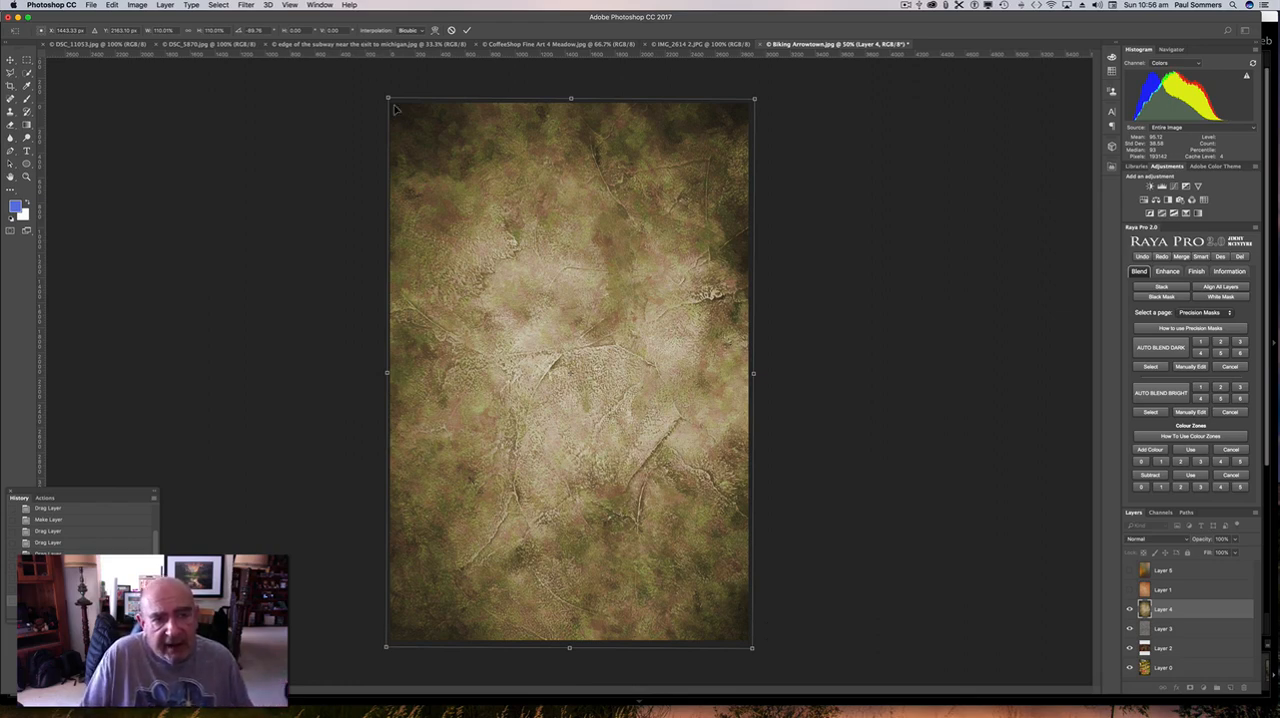
{"action": "mouse_move", "coordinate": [386, 97]}
{"action": "left_mouse_down"}
{"action": "mouse_move", "coordinate": [428, 106]}
{"action": "mouse_move", "coordinate": [463, 143]}
{"action": "mouse_move", "coordinate": [381, 96]}
{"action": "left_mouse_up"}
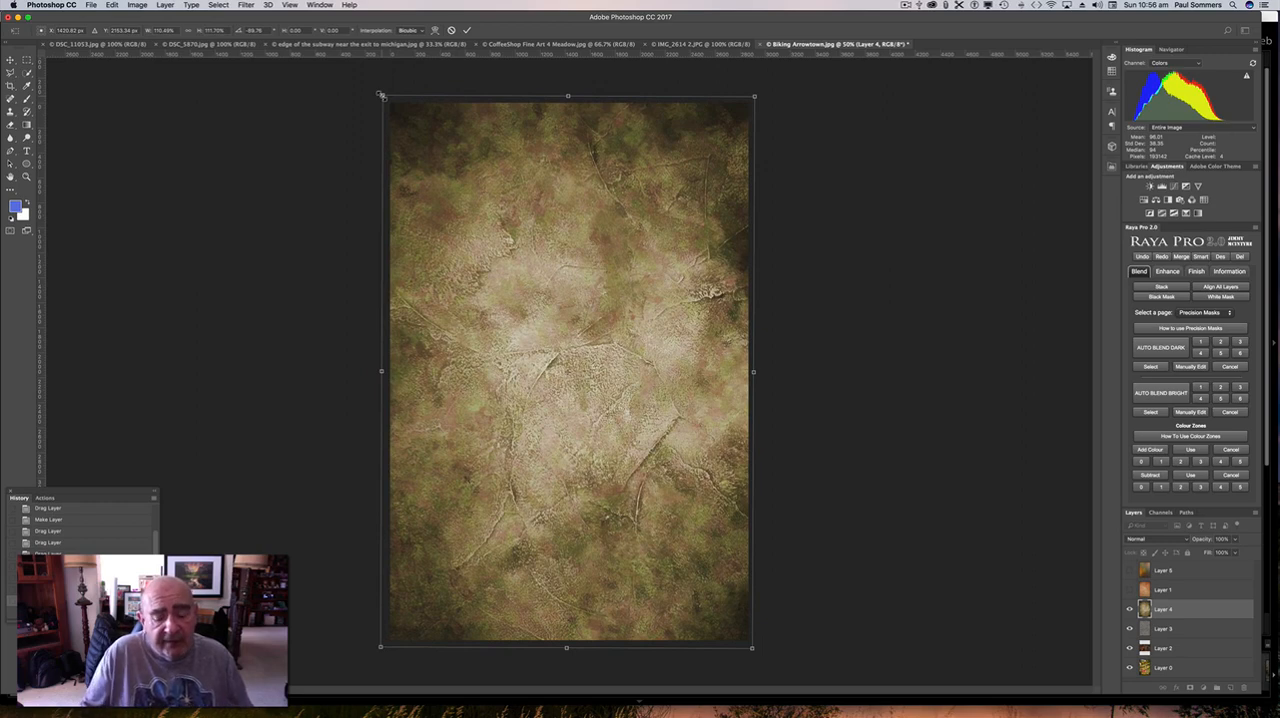
{"action": "key", "text": "Return"}
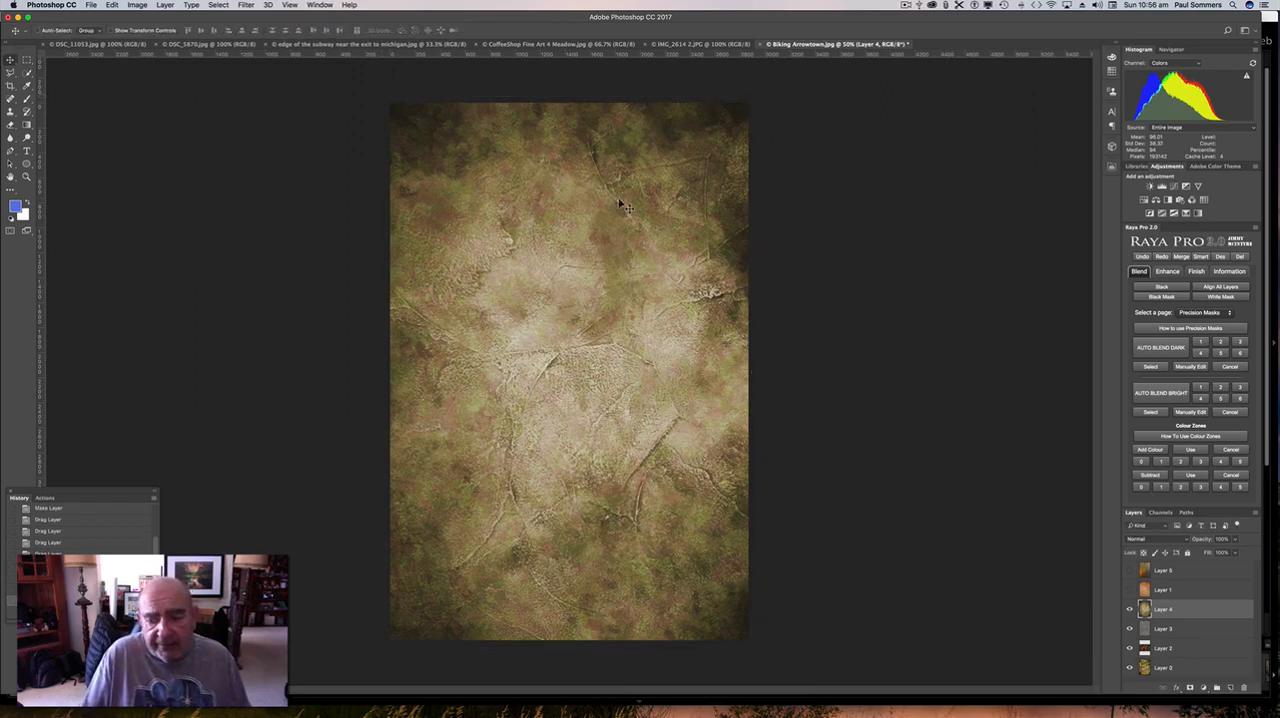
{"action": "left_click", "coordinate": [1201, 634]}
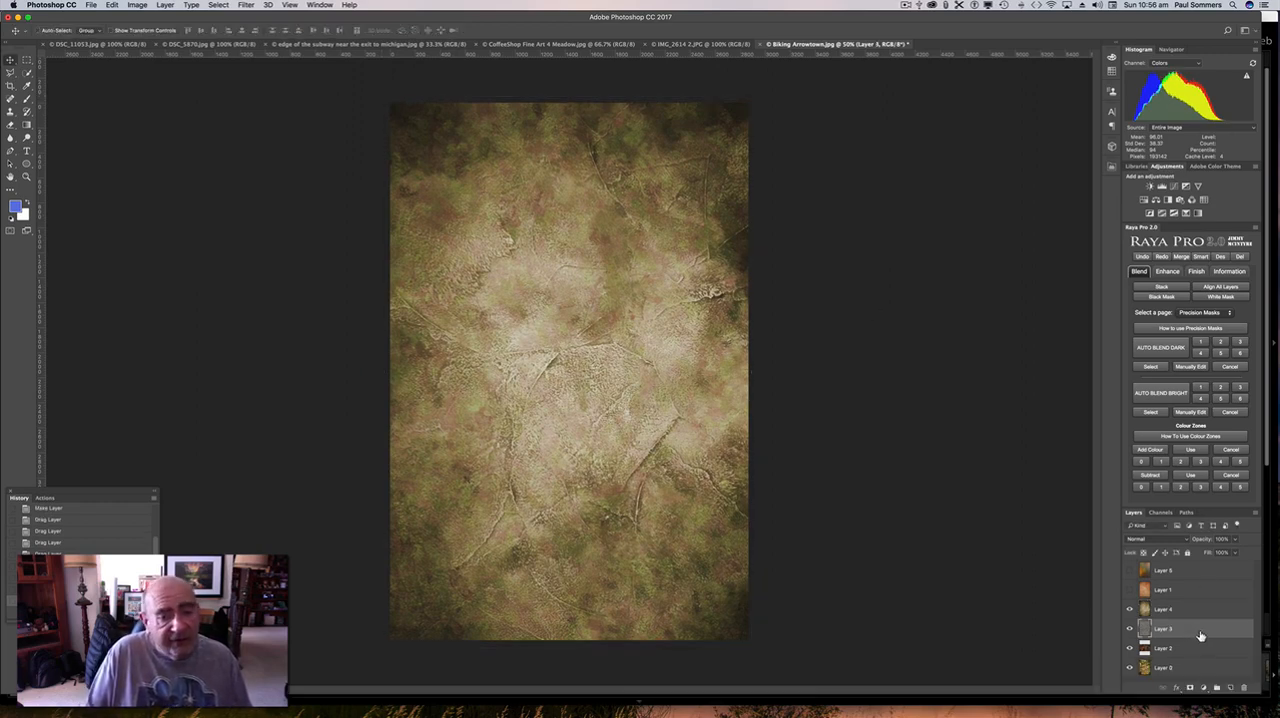
{"action": "left_click", "coordinate": [1130, 609]}
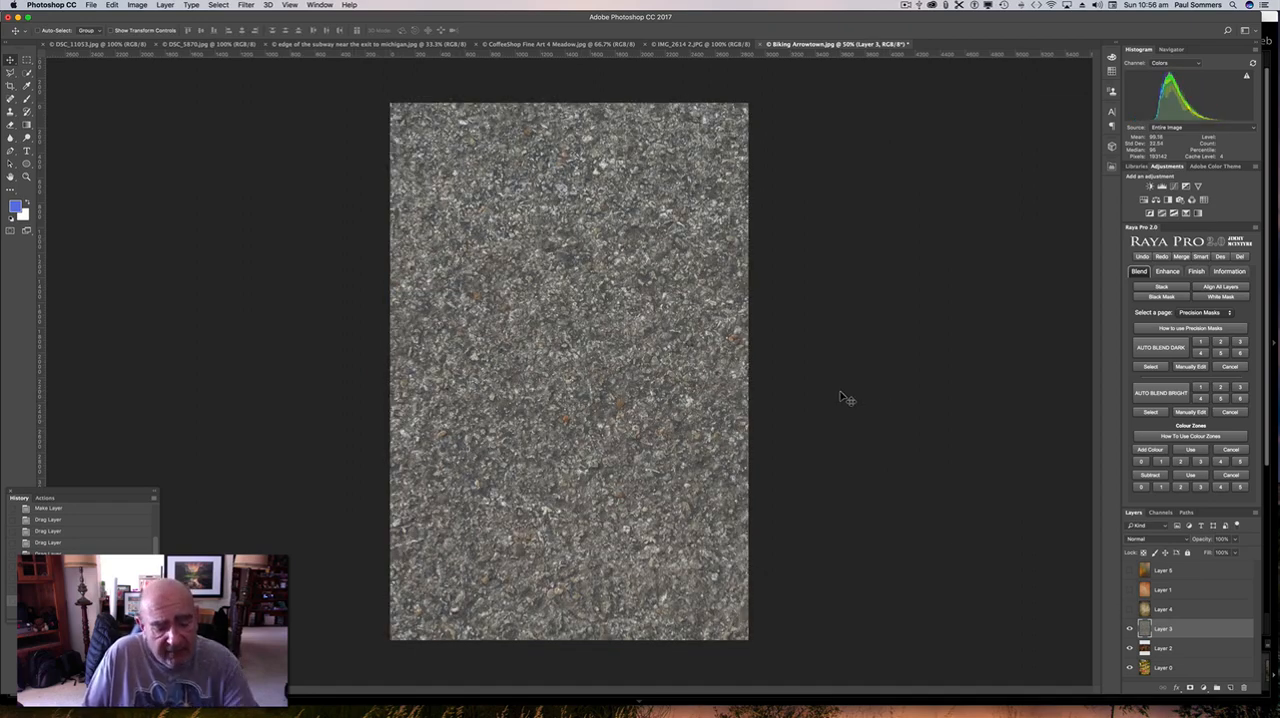
Shrink the oversized grey subway texture on Layer 3 so it just covers the canvas, and hide the layer.
{"action": "key", "text": "super+t"}
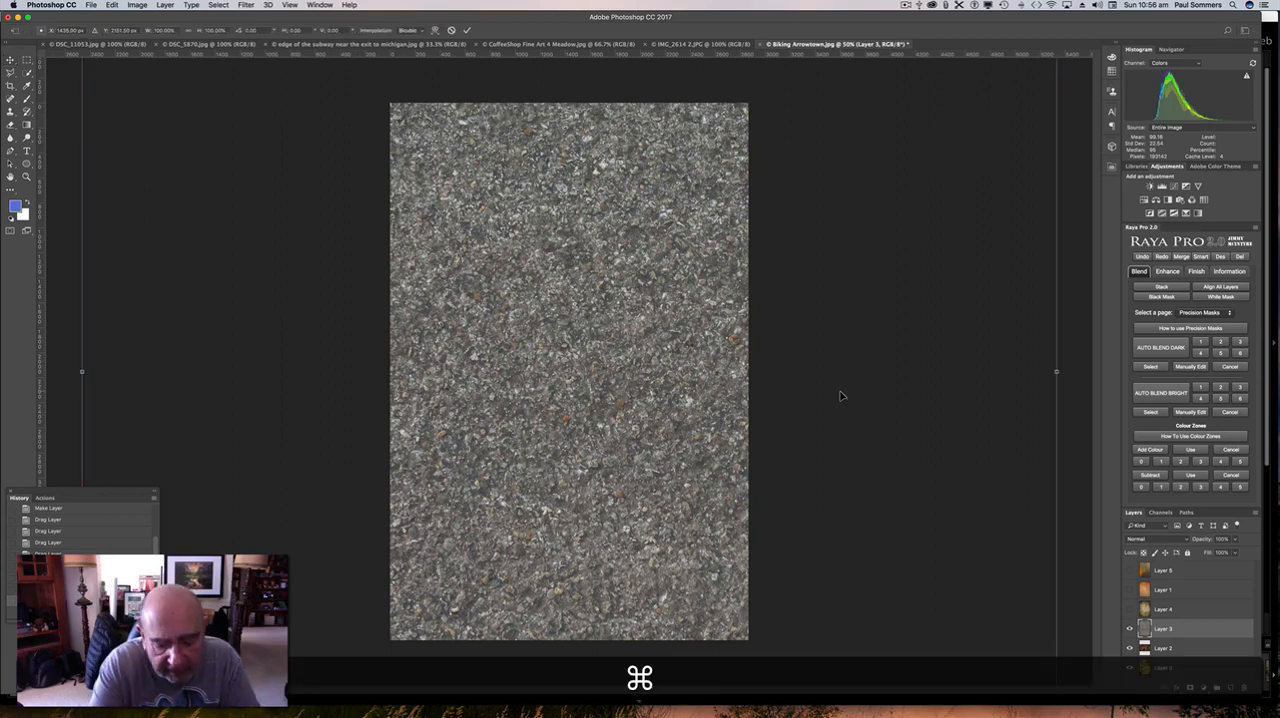
{"action": "key", "text": "super+minus"}
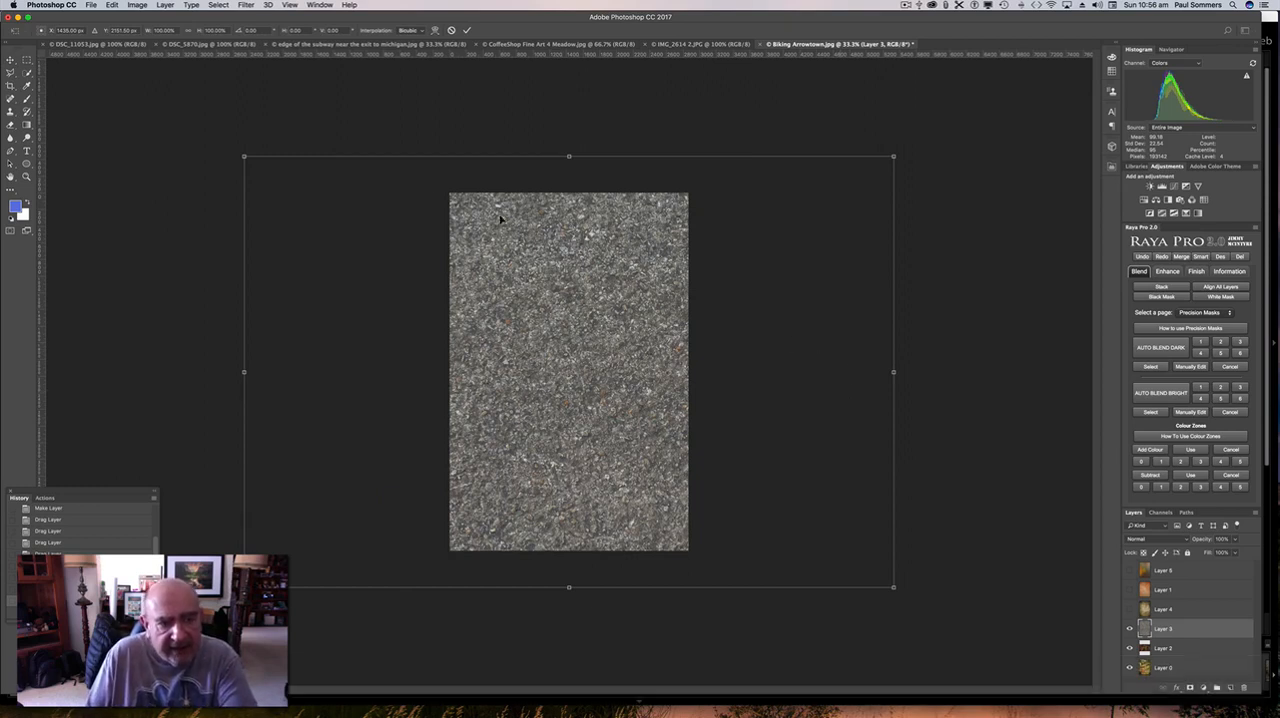
{"action": "key", "text": "shift"}
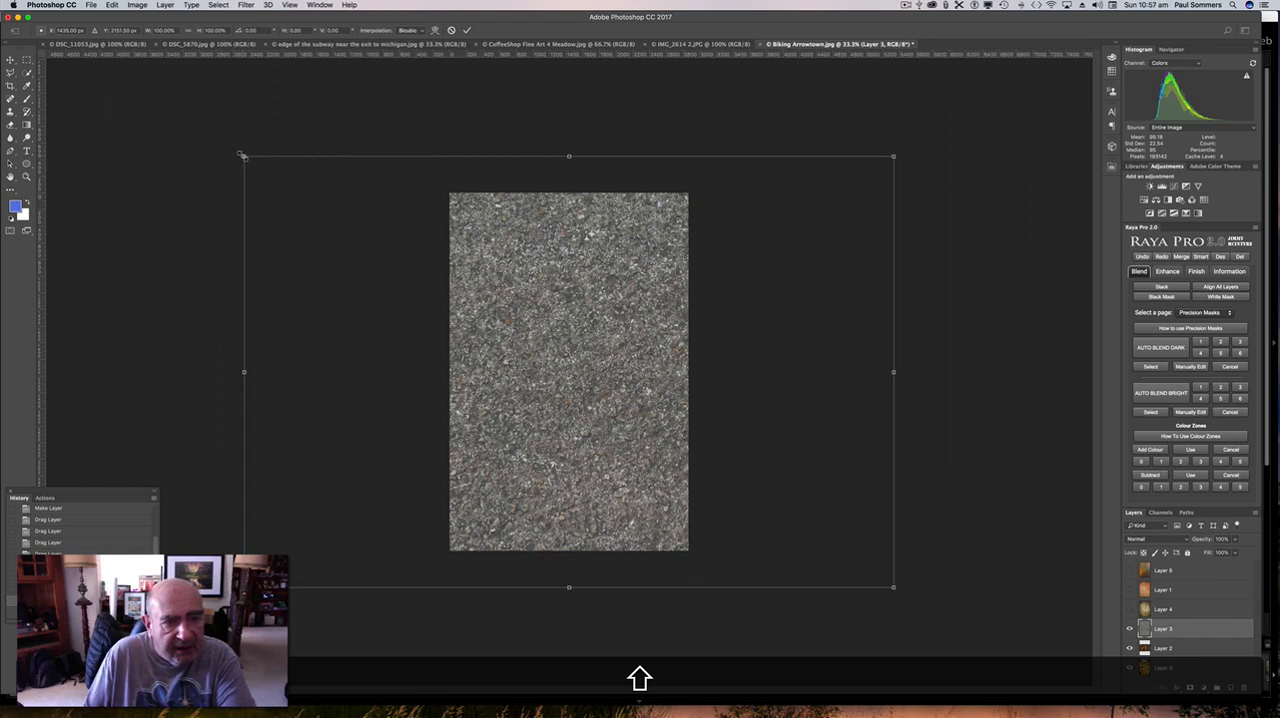
{"action": "left_click_drag", "start_coordinate": [243, 156], "coordinate": [443, 187]}
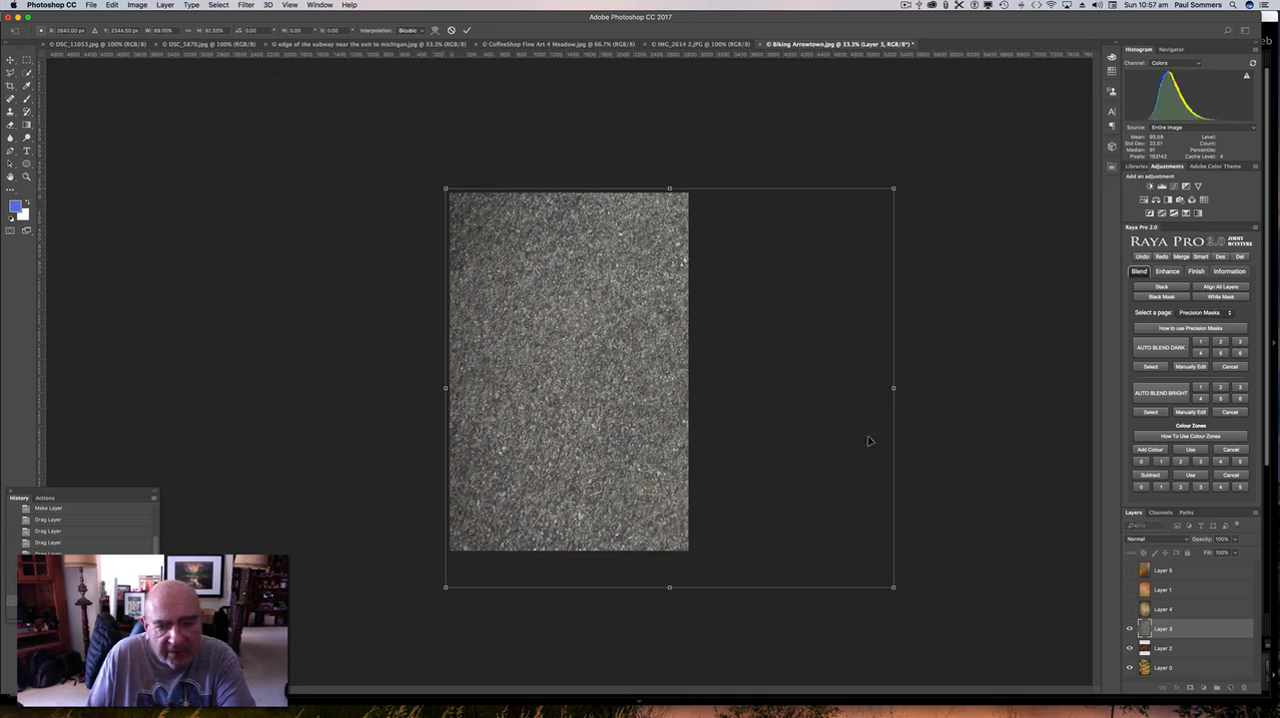
{"action": "left_click_drag", "start_coordinate": [893, 587], "coordinate": [690, 552]}
{"action": "key", "text": "Return"}
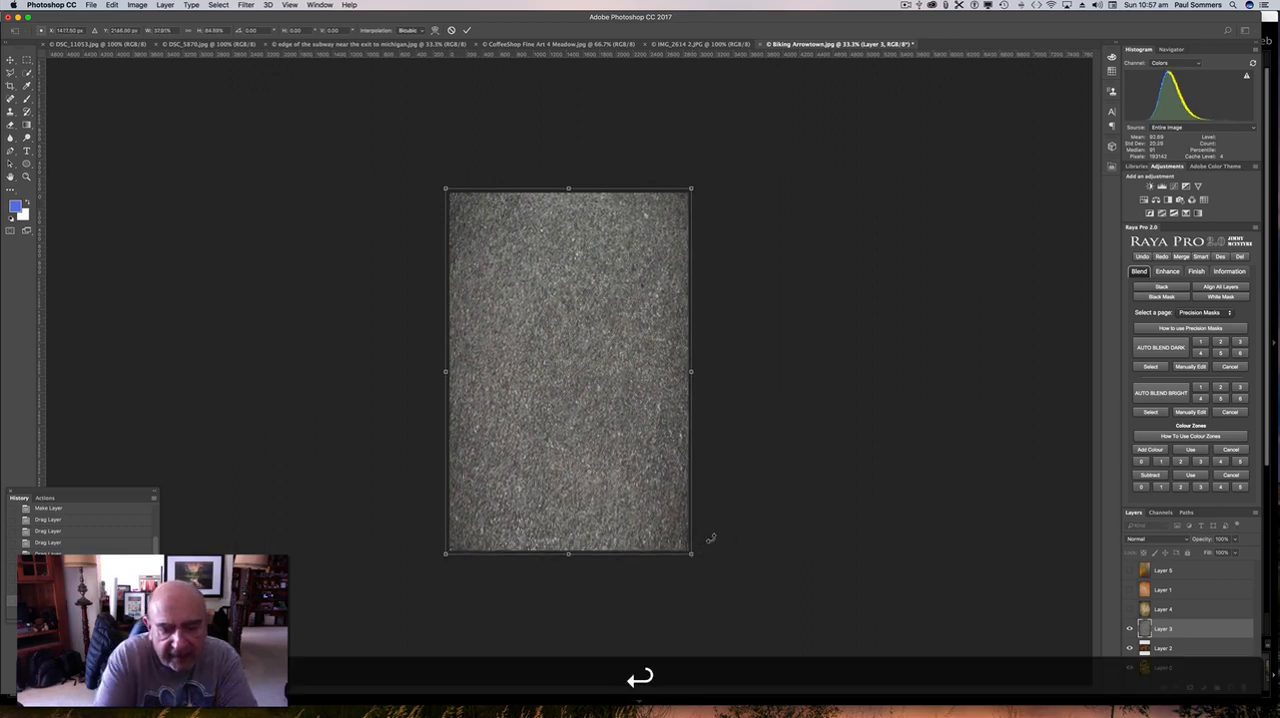
{"action": "left_click", "coordinate": [1131, 629]}
Rotate the autumn leaves texture on Layer 2 about 90° counter-clockwise, enlarge it to cover the whole canvas, and hide the layer.
{"action": "left_click", "coordinate": [1131, 649]}
{"action": "left_click", "coordinate": [1131, 649]}
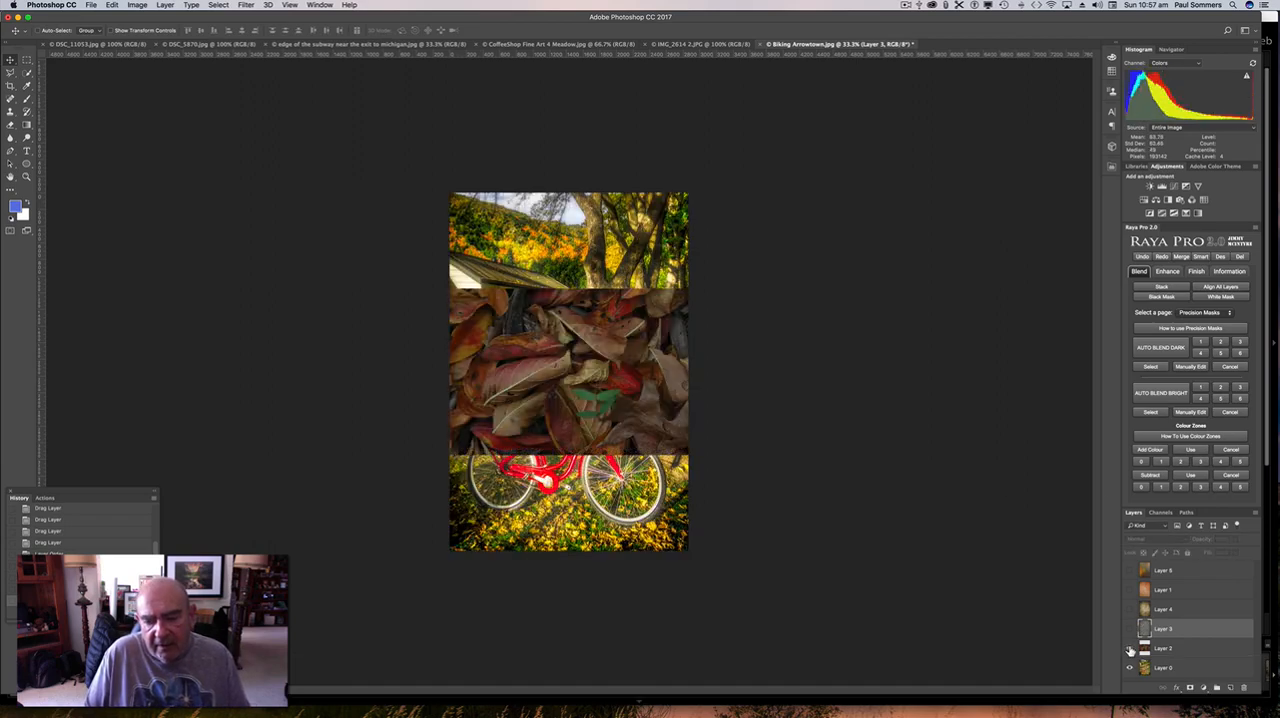
{"action": "left_click", "coordinate": [1190, 652]}
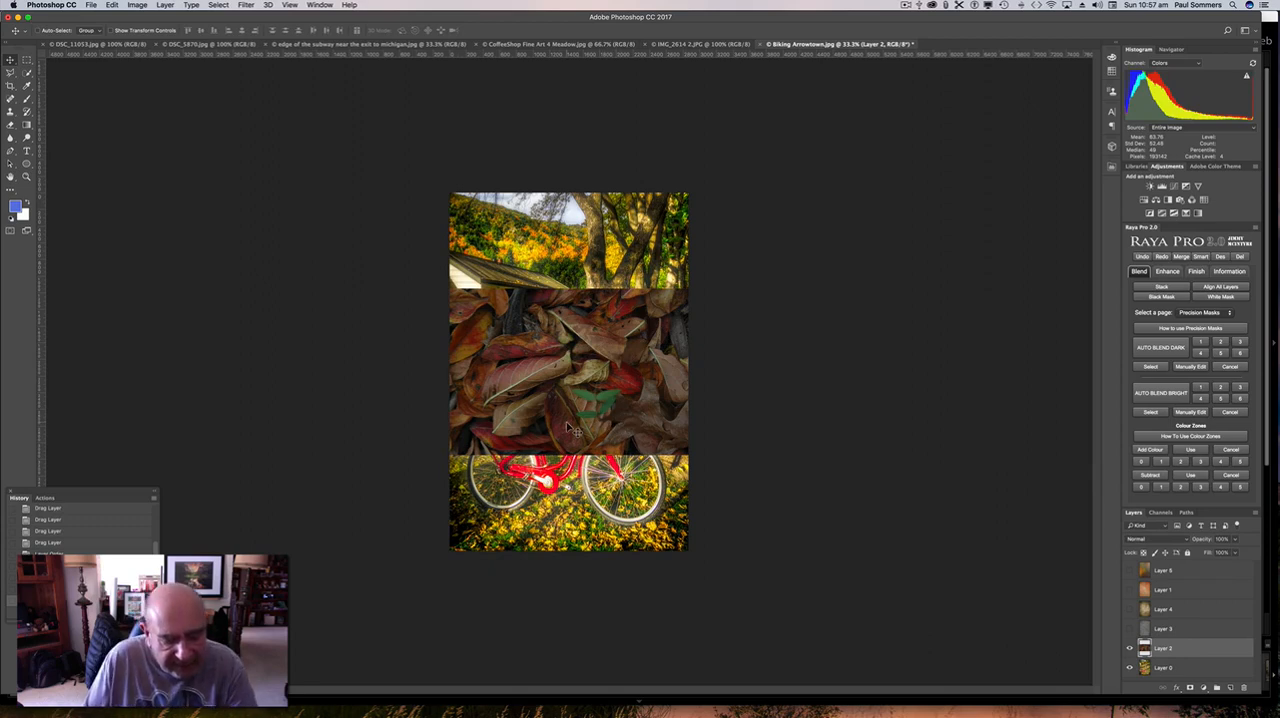
{"action": "key", "text": "super+t"}
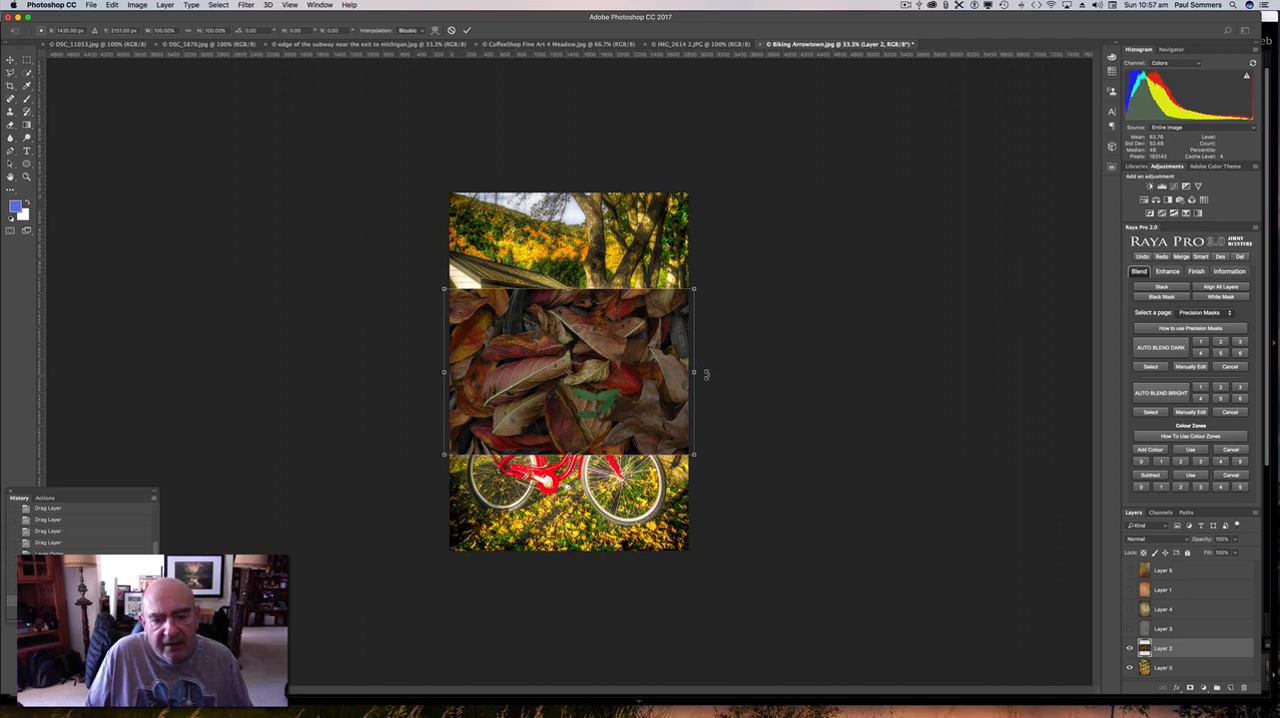
{"action": "left_click_drag", "start_coordinate": [706, 374], "coordinate": [571, 241]}
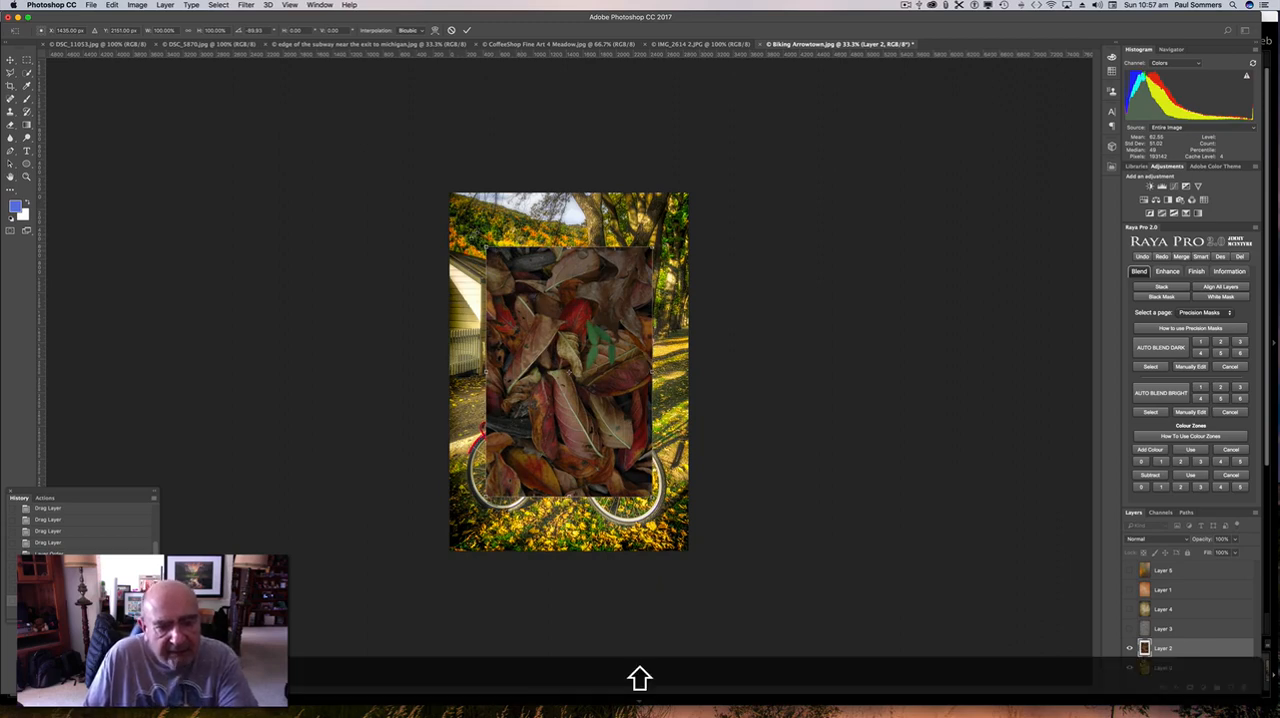
{"action": "left_click_drag", "start_coordinate": [486, 248], "coordinate": [447, 188]}
{"action": "left_click_drag", "start_coordinate": [652, 494], "coordinate": [691, 555]}
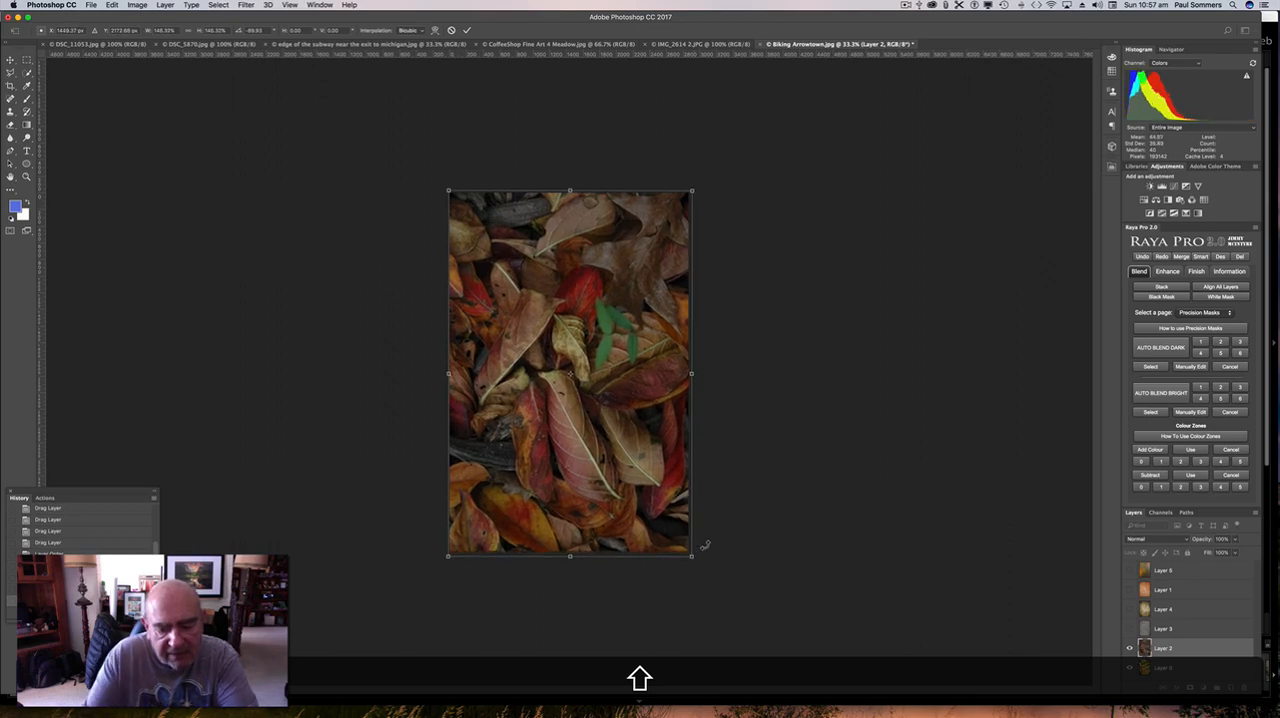
{"action": "key", "text": "Return"}
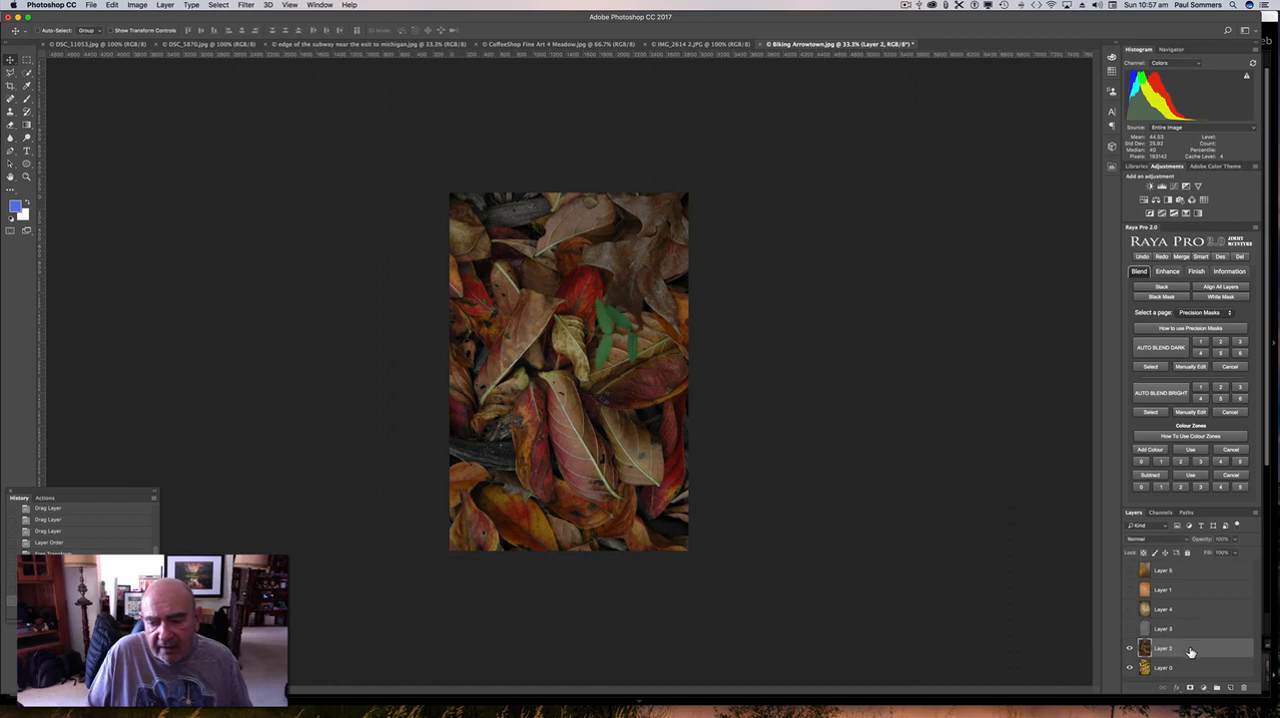
{"action": "left_click", "coordinate": [1130, 649]}
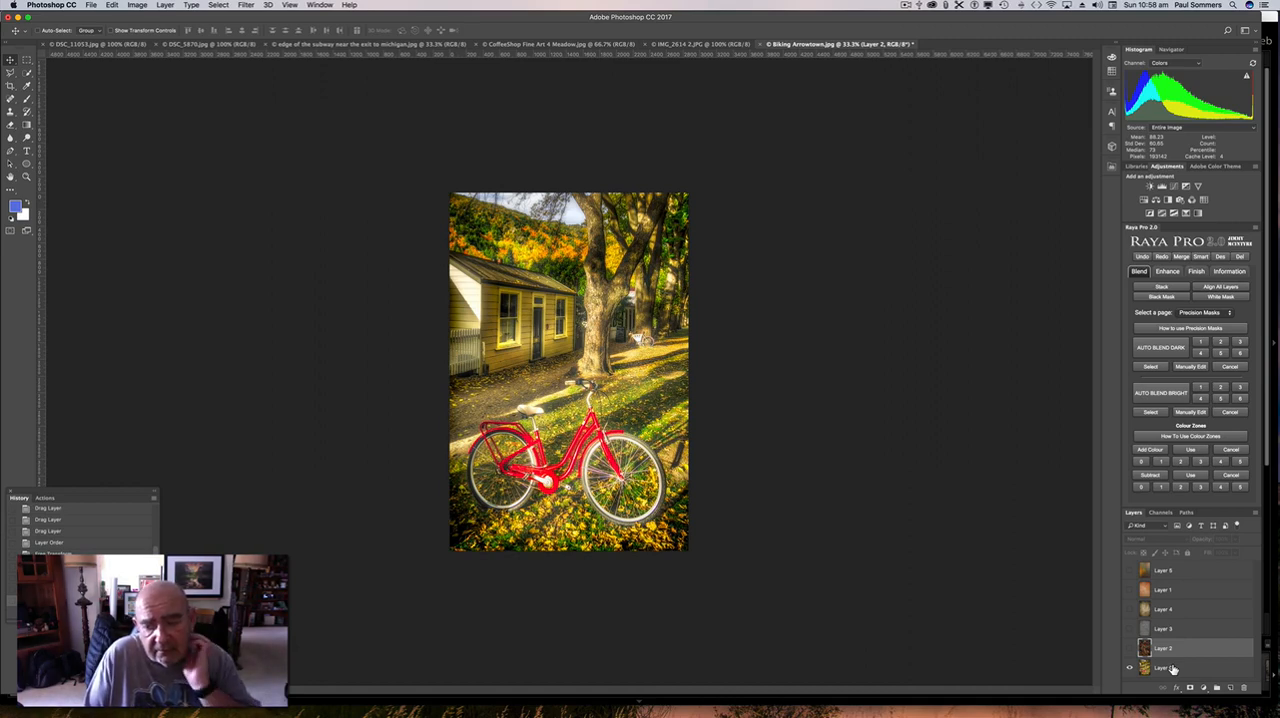
Move the bicycle photo on Layer 0 above all the textures, and place the Meadow texture Layer 4 over it, made visible.
{"action": "left_click", "coordinate": [1175, 668]}
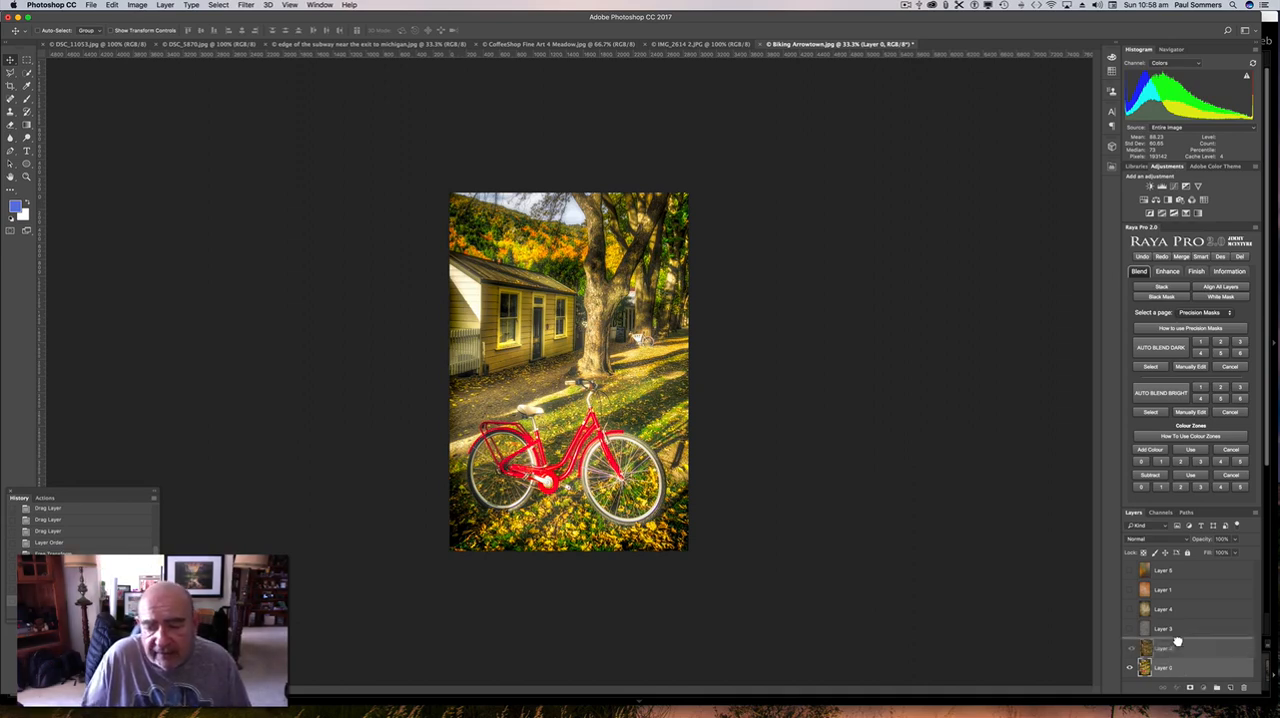
{"action": "key", "text": "super+shift+bracketright"}
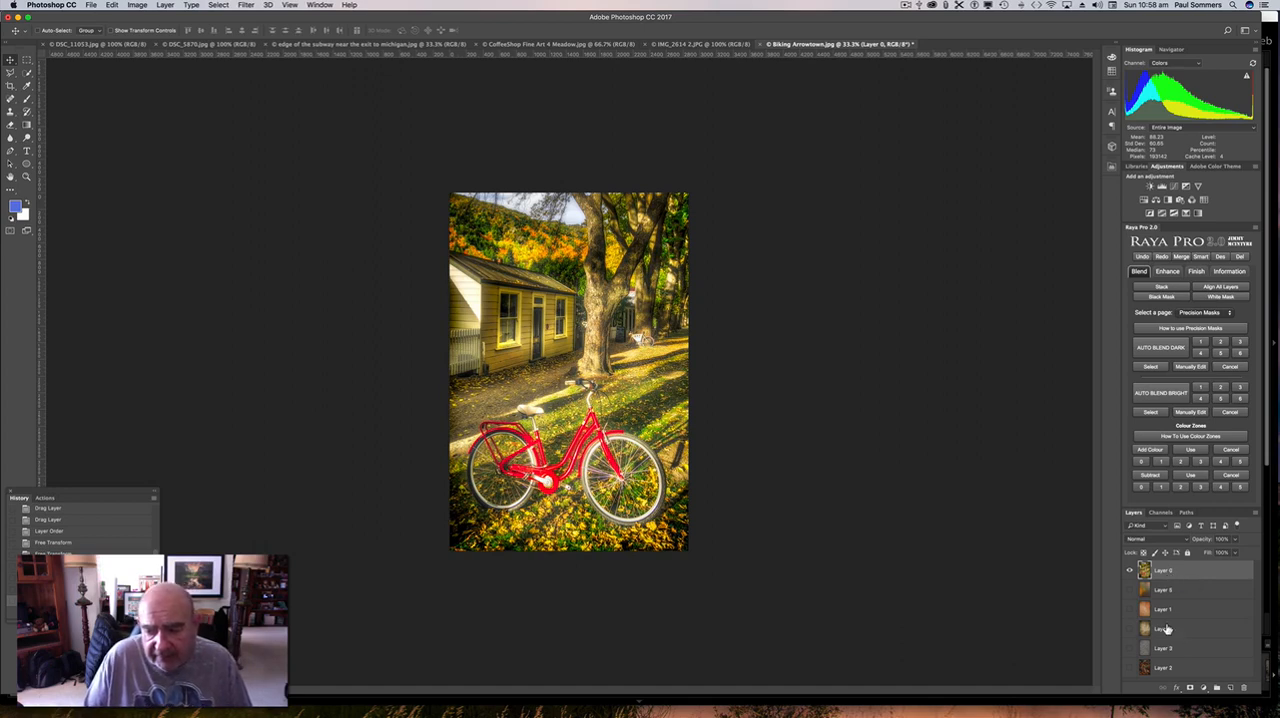
{"action": "left_click_drag", "start_coordinate": [1174, 632], "coordinate": [1182, 569]}
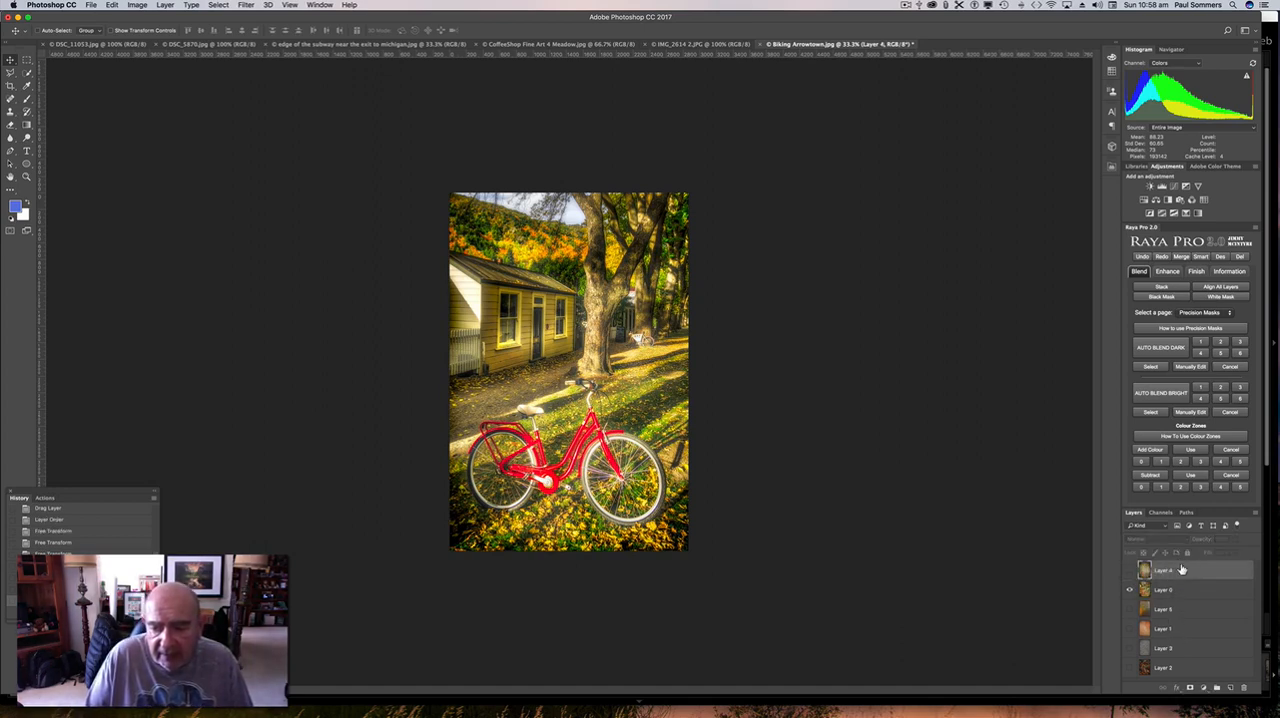
{"action": "left_click", "coordinate": [1130, 570]}
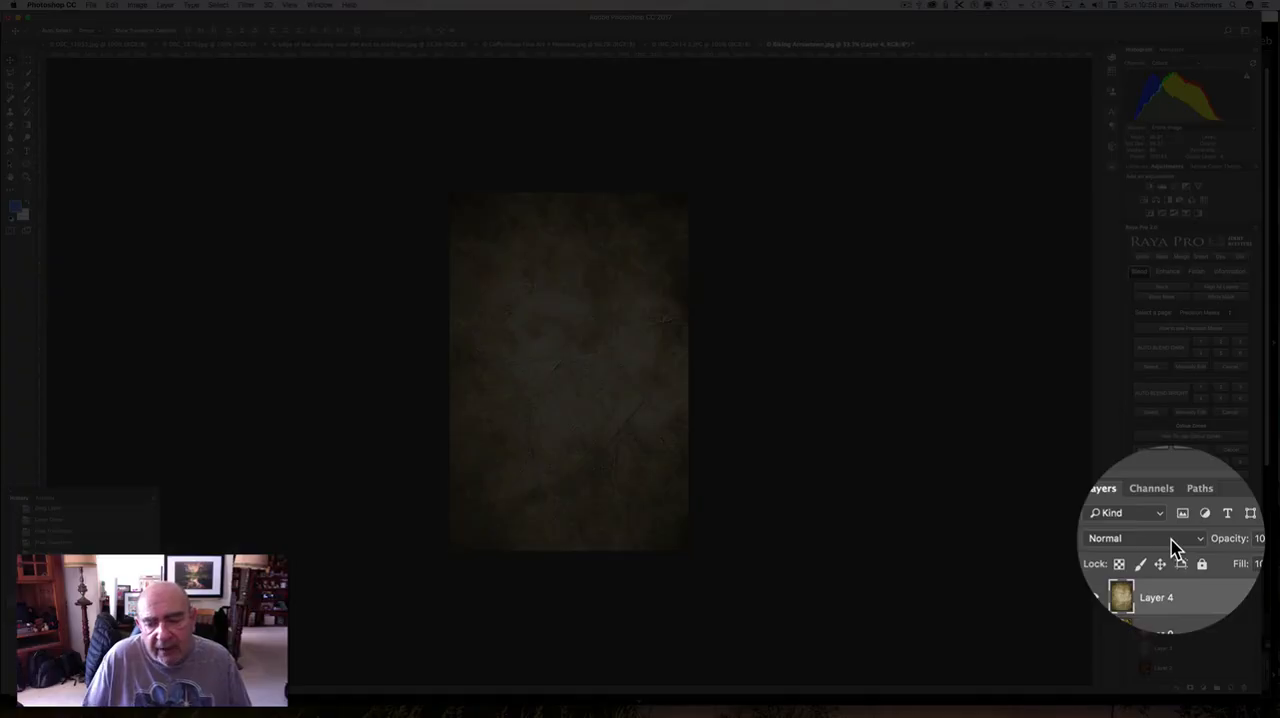
Try the Overlay, Soft Light and Screen blend modes on the Meadow texture Layer 4.
{"action": "left_click", "coordinate": [1172, 541]}
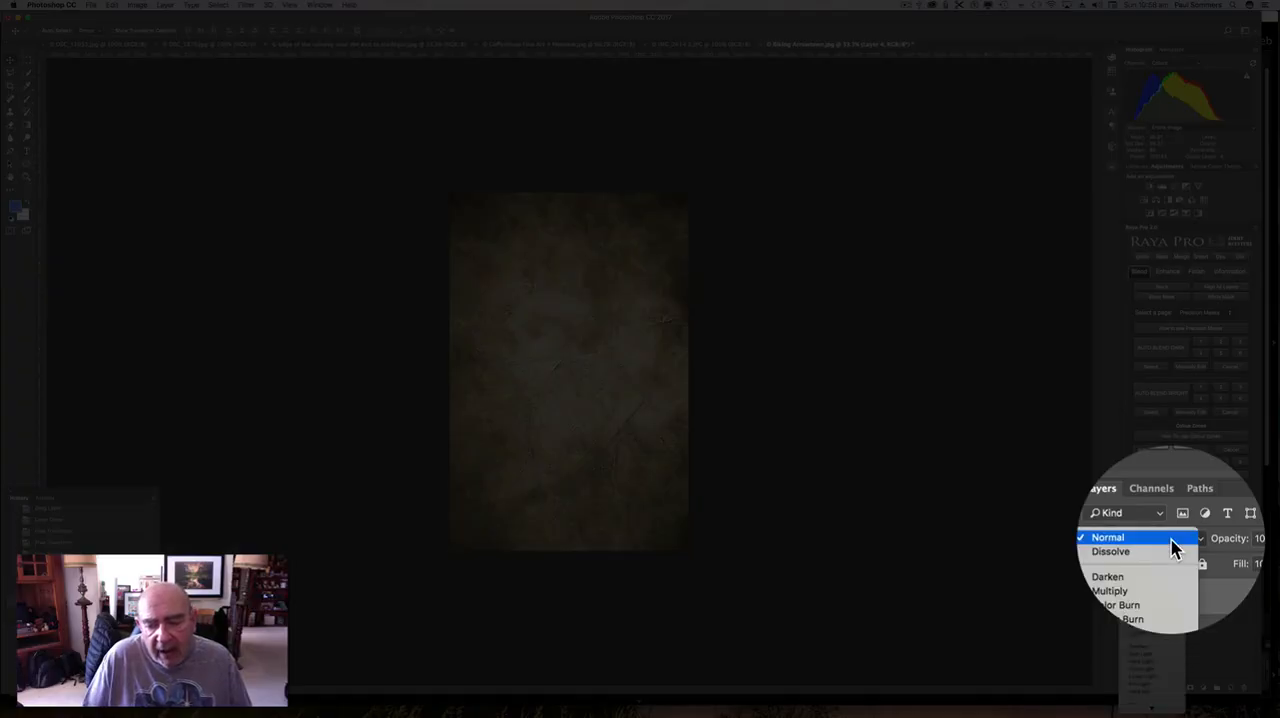
{"action": "scroll", "coordinate": [1162, 625], "scroll_direction": "down", "scroll_amount": 2}
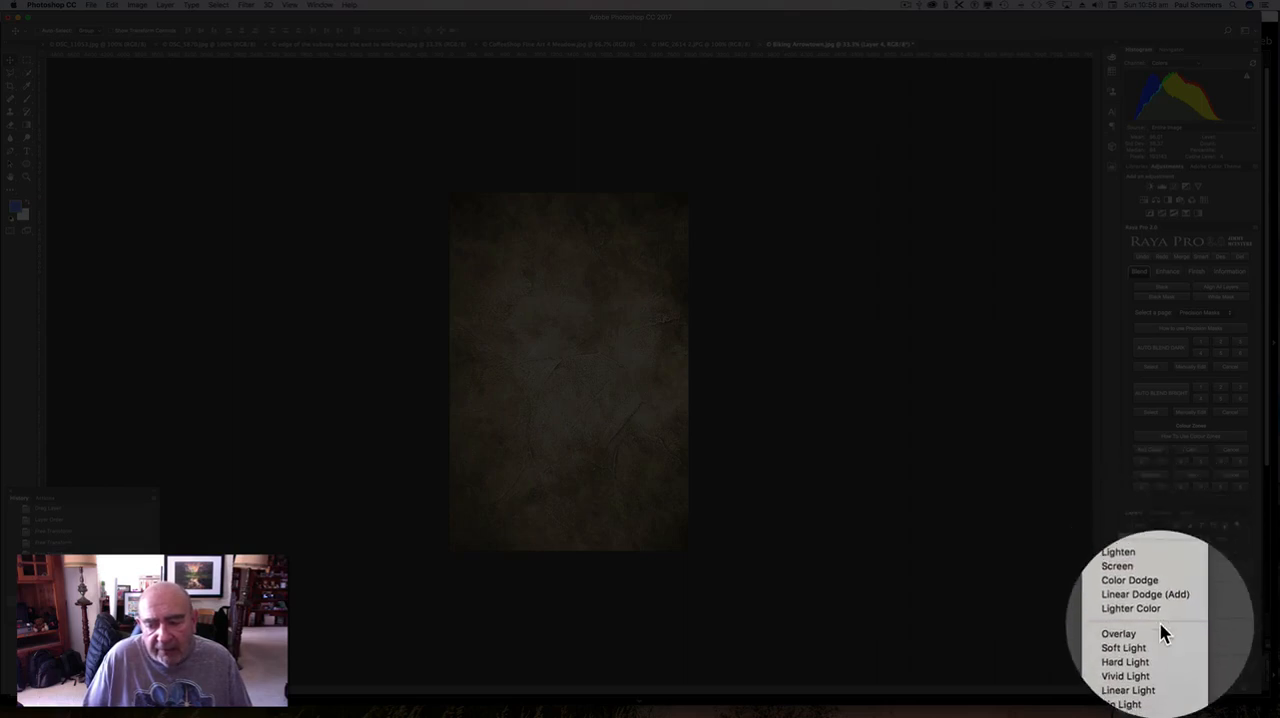
{"action": "left_click", "coordinate": [1160, 630]}
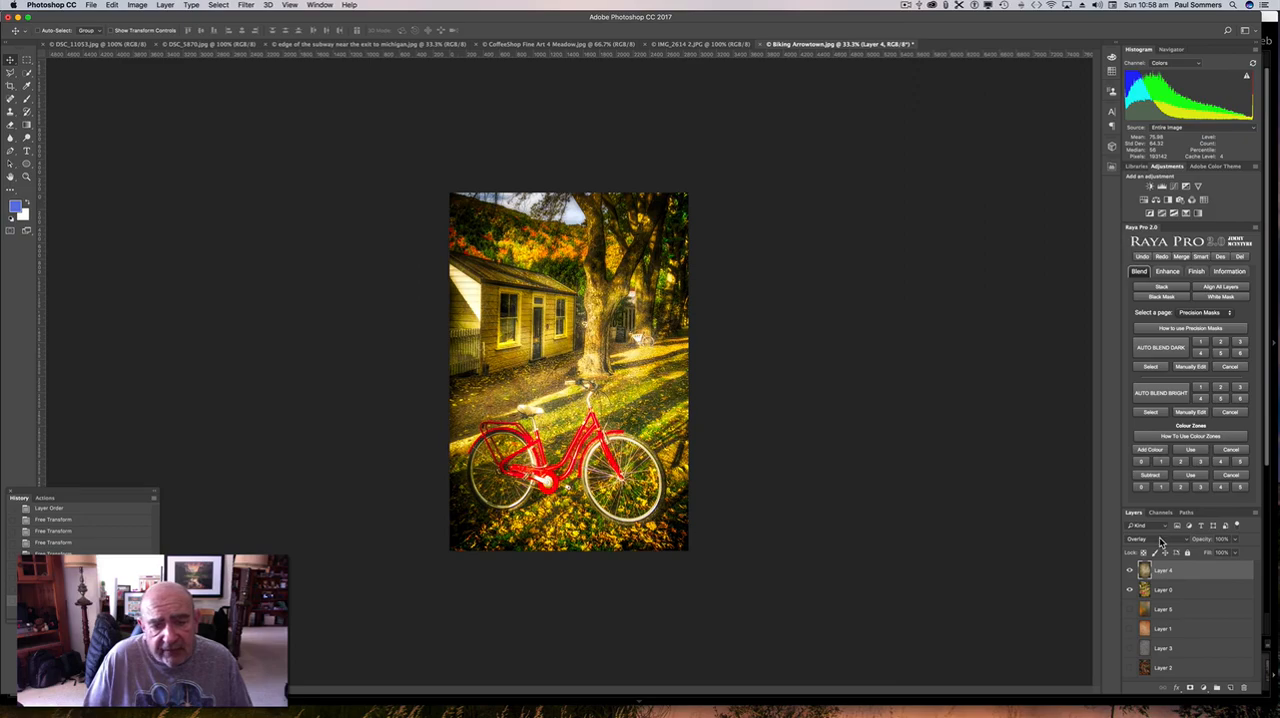
{"action": "left_click", "coordinate": [1160, 541]}
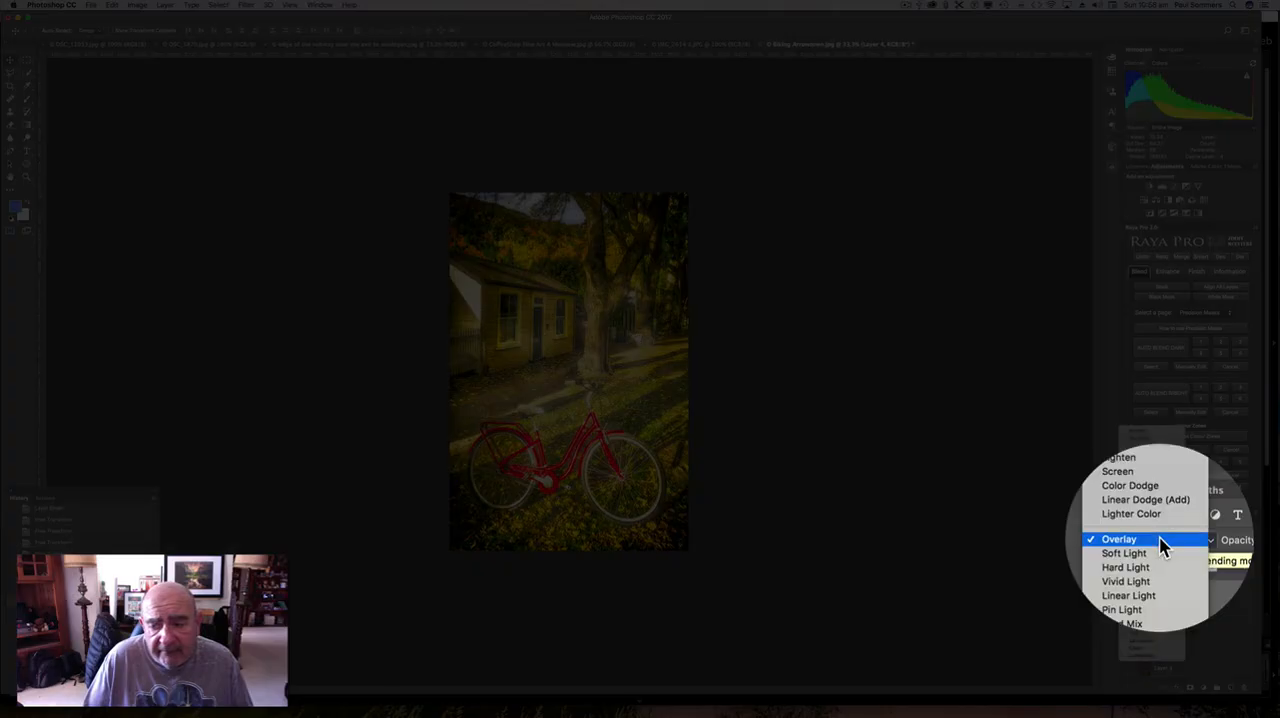
{"action": "left_click", "coordinate": [1160, 551]}
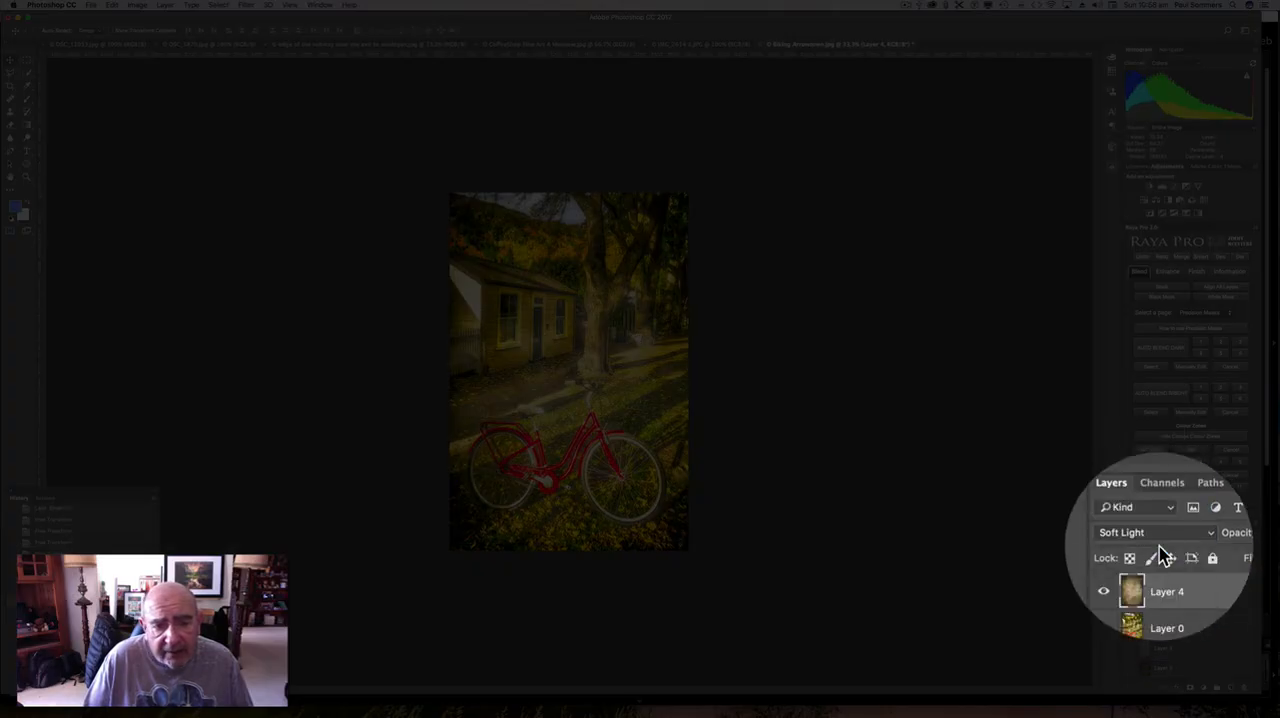
{"action": "left_click", "coordinate": [1161, 539]}
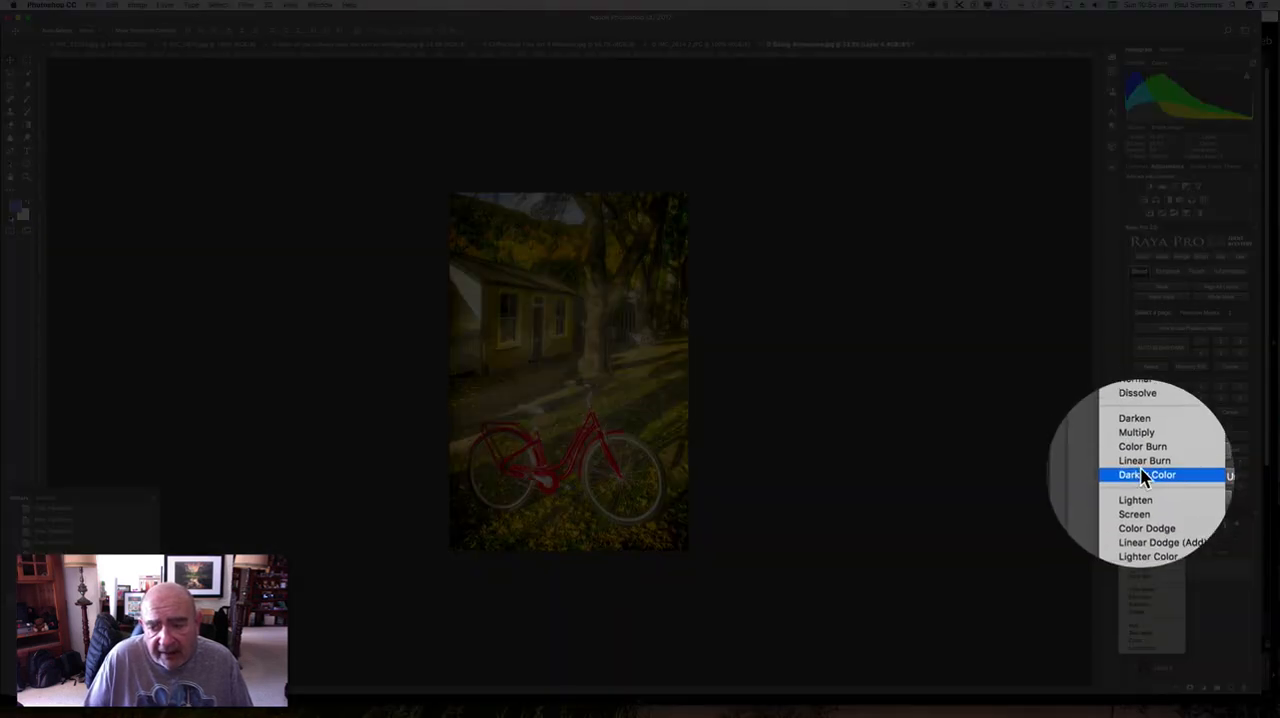
{"action": "left_click", "coordinate": [1145, 499]}
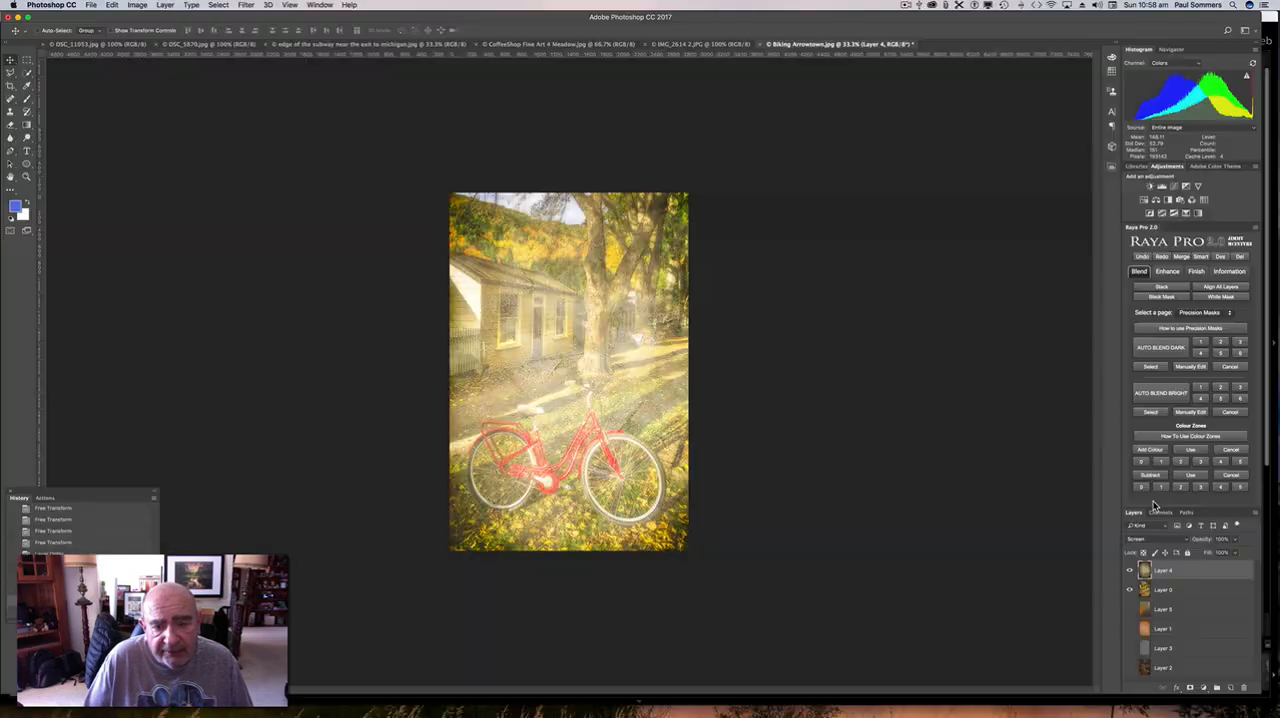
Set the Meadow texture Layer 4 to the Multiply blend mode and lower its opacity to about 52%.
{"action": "left_click", "coordinate": [1160, 540]}
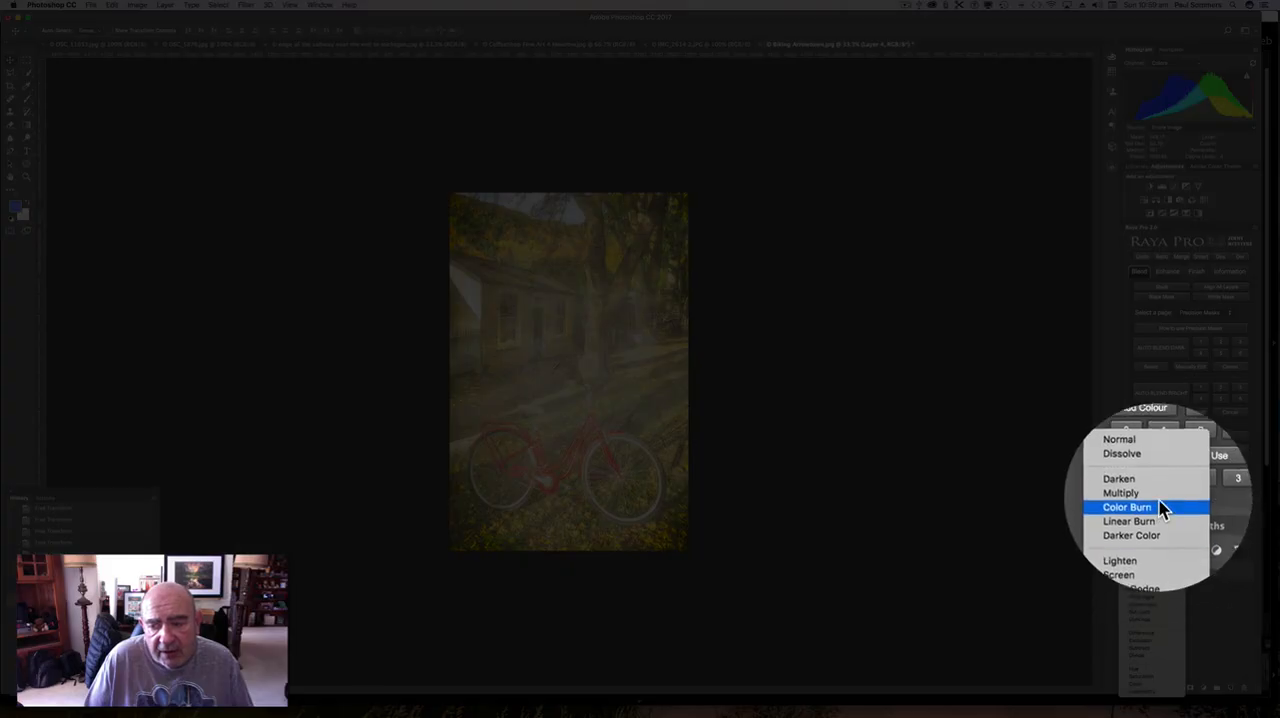
{"action": "left_click", "coordinate": [1158, 497]}
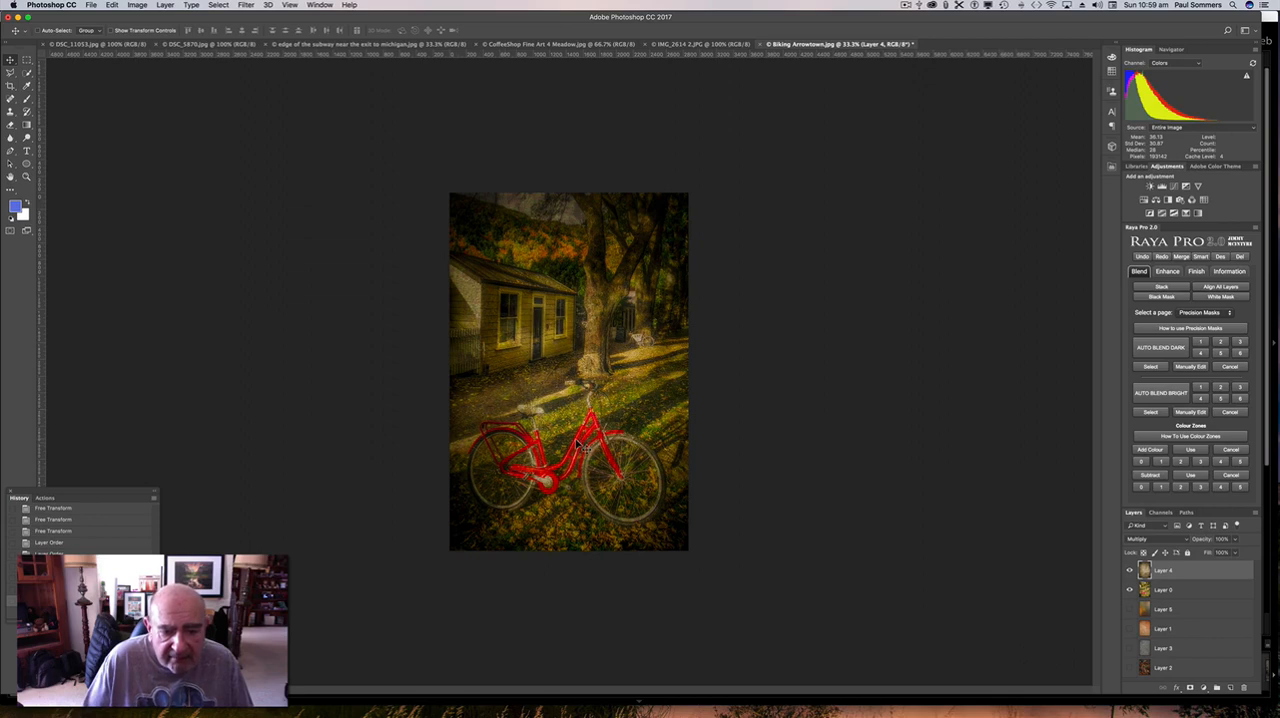
{"action": "key", "text": "super+equal"}
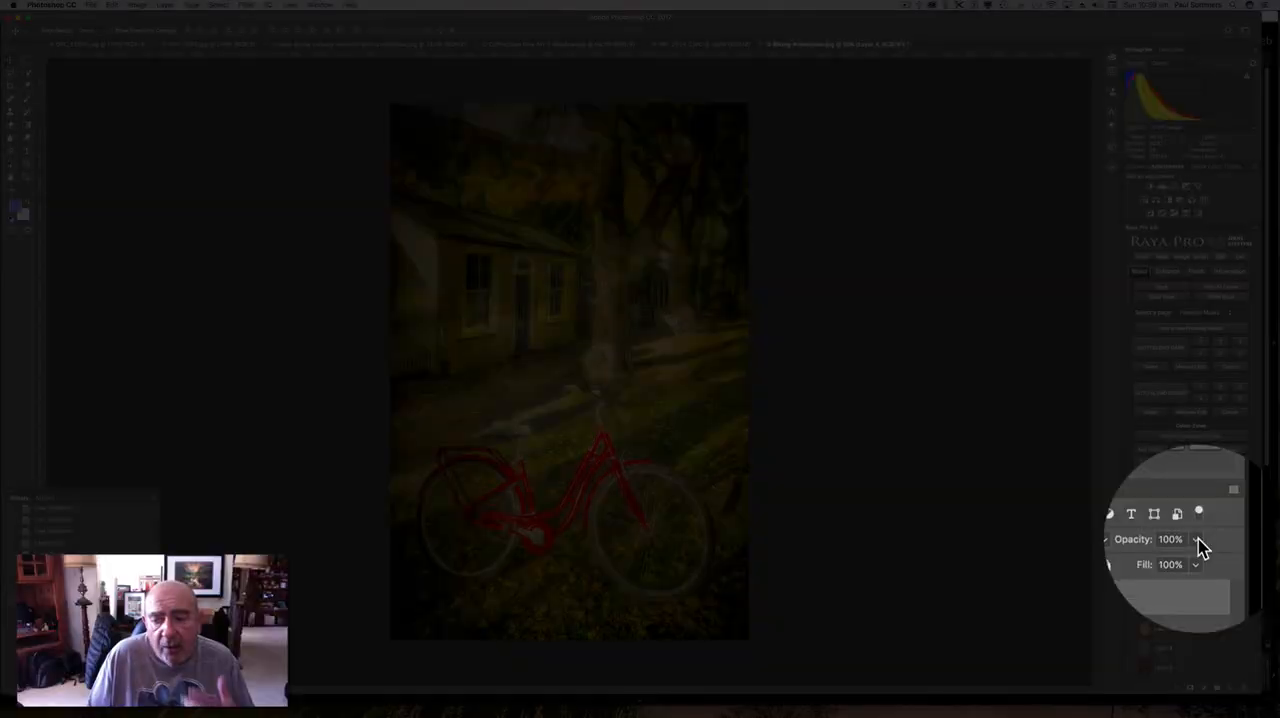
{"action": "left_click", "coordinate": [1237, 541]}
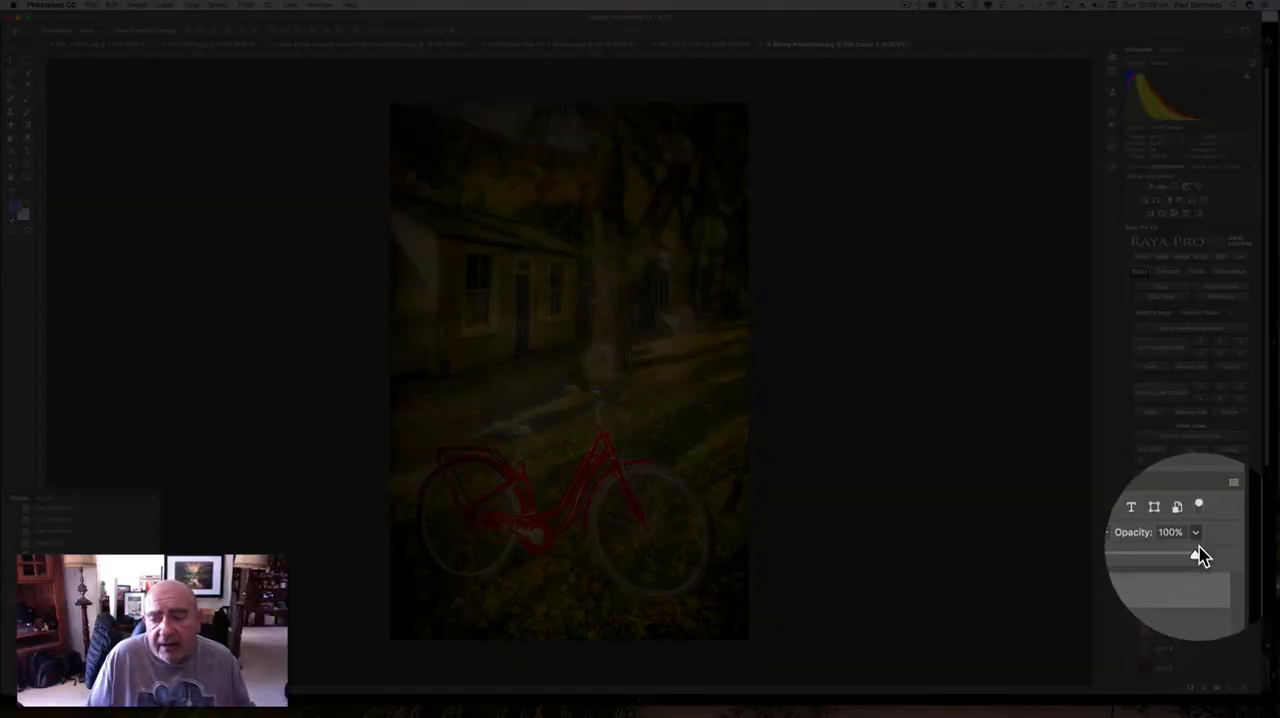
{"action": "left_click_drag", "start_coordinate": [1200, 558], "coordinate": [1188, 561]}
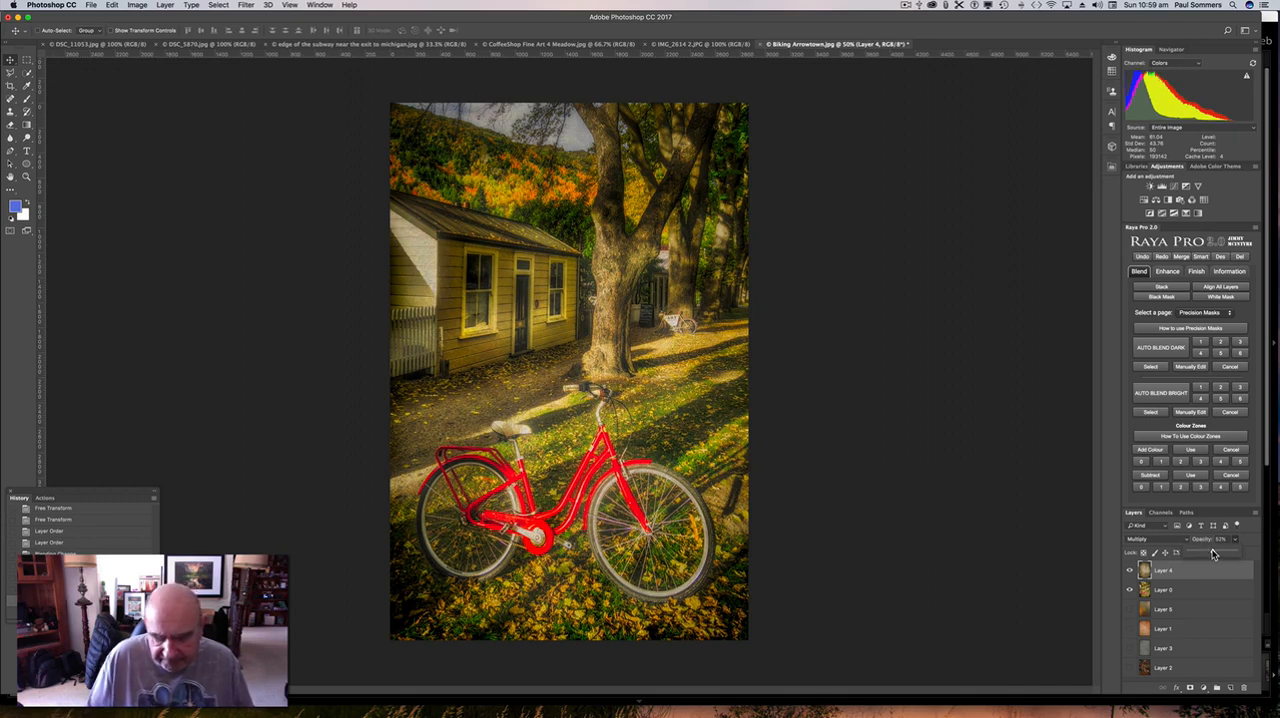
Move the orange texture Layer 1 to the top of the stack, show it, and set its blend mode to Overlay.
{"action": "left_click", "coordinate": [1188, 630]}
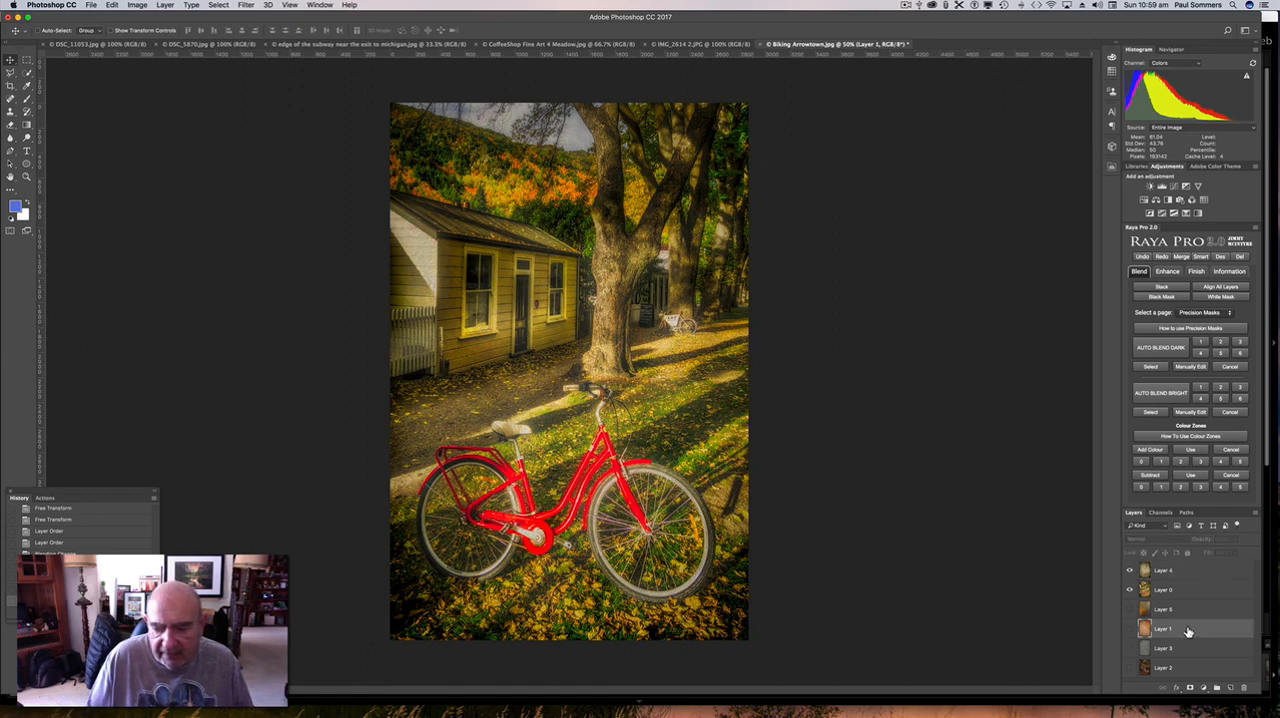
{"action": "left_click_drag", "start_coordinate": [1188, 631], "coordinate": [1188, 567]}
{"action": "left_click", "coordinate": [1130, 572]}
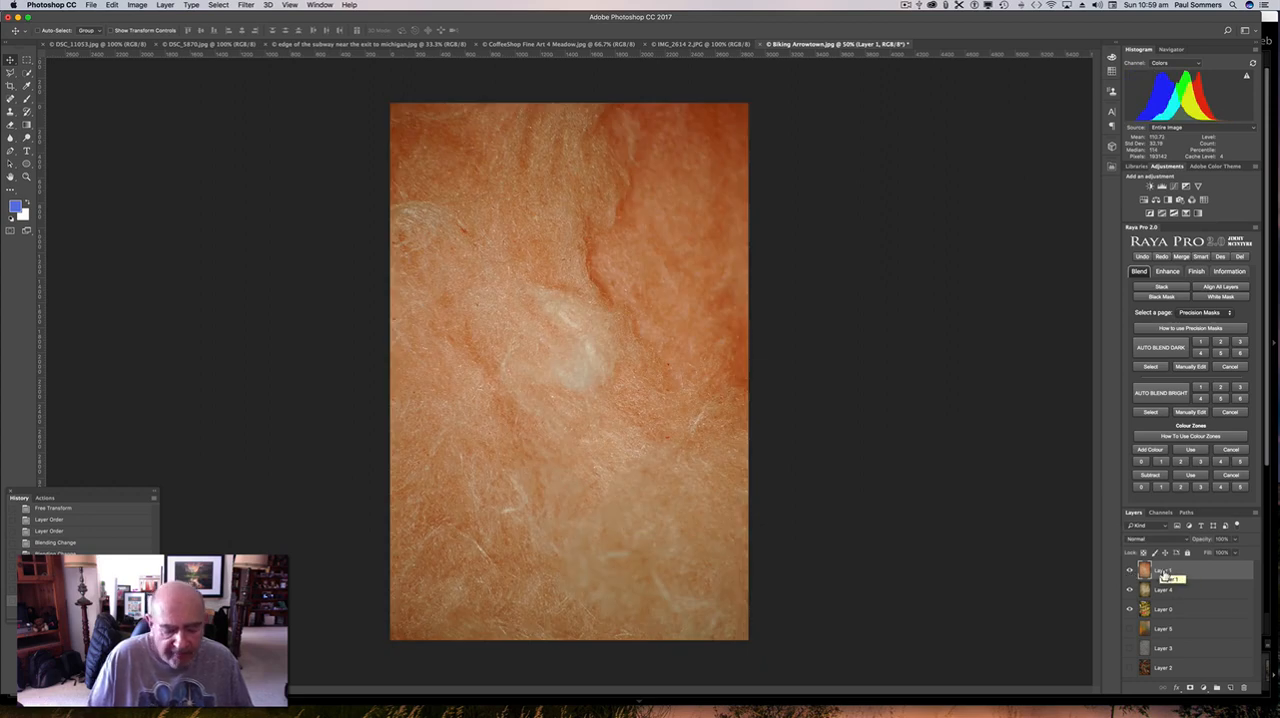
{"action": "left_click", "coordinate": [1145, 539]}
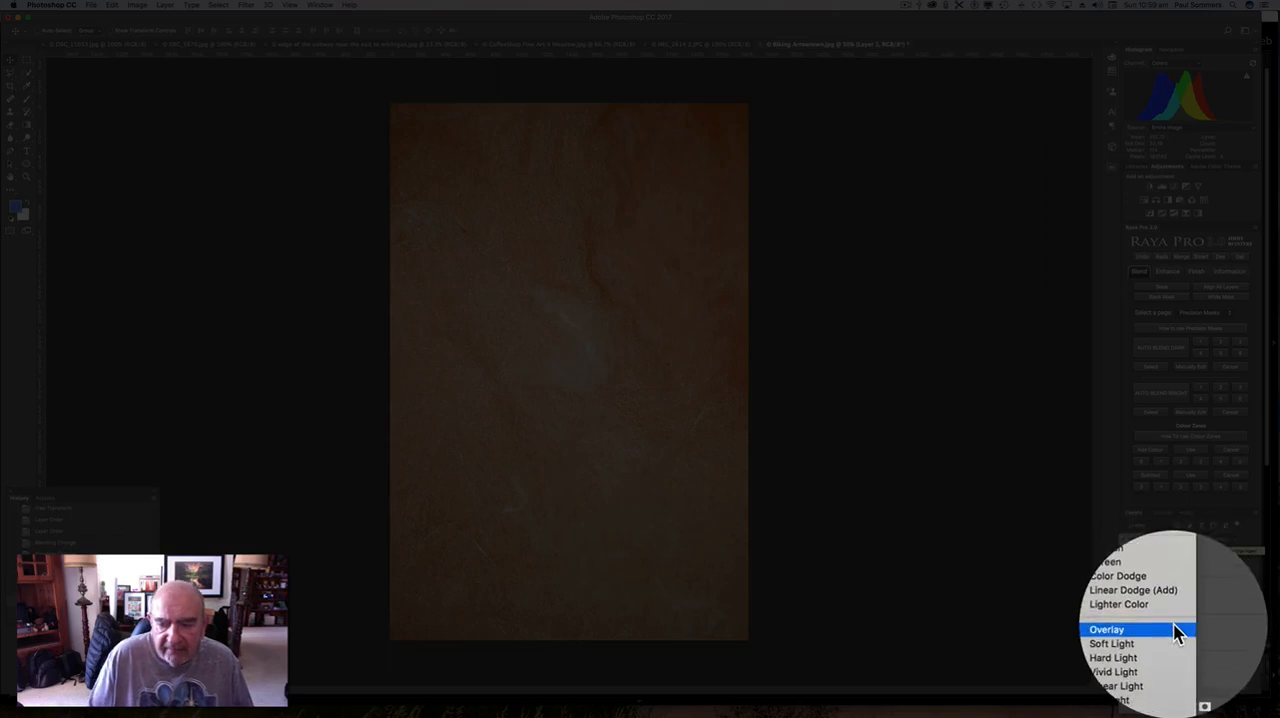
{"action": "left_click", "coordinate": [1172, 626]}
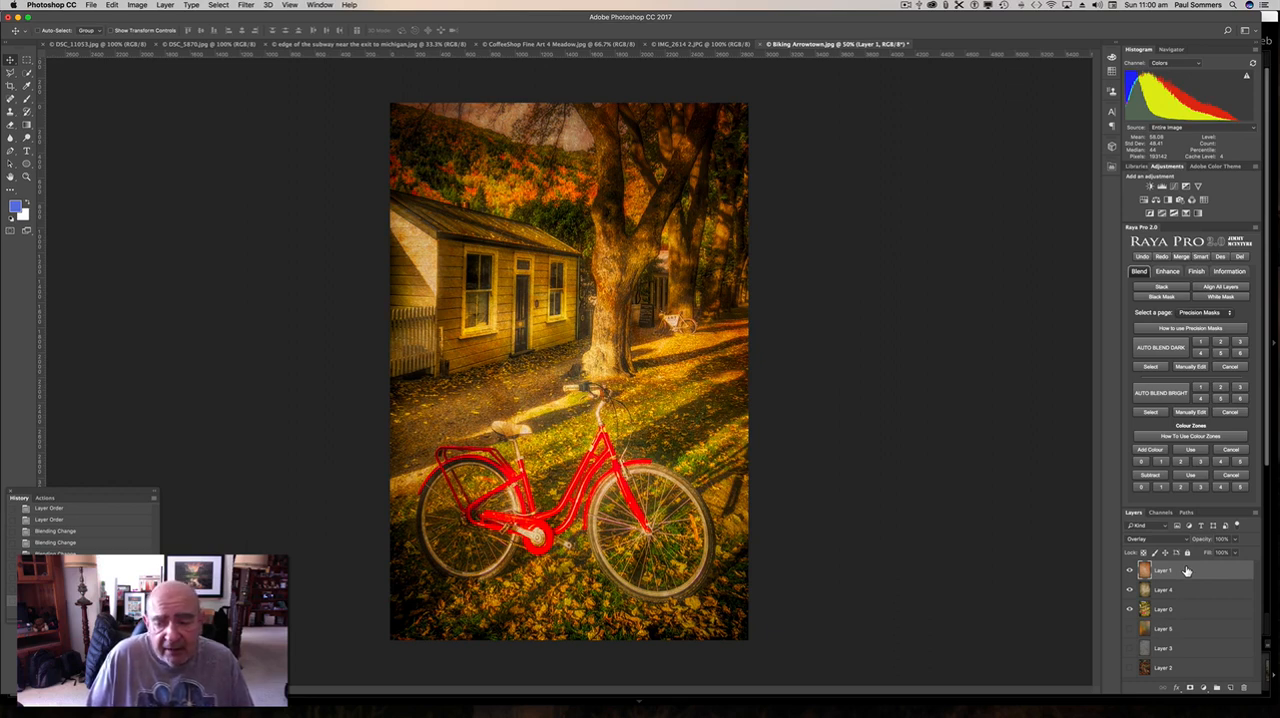
Try the orange texture Layer 1 beneath Layer 4, and return it to the top of the stack.
{"action": "left_click_drag", "start_coordinate": [1187, 570], "coordinate": [1189, 596]}
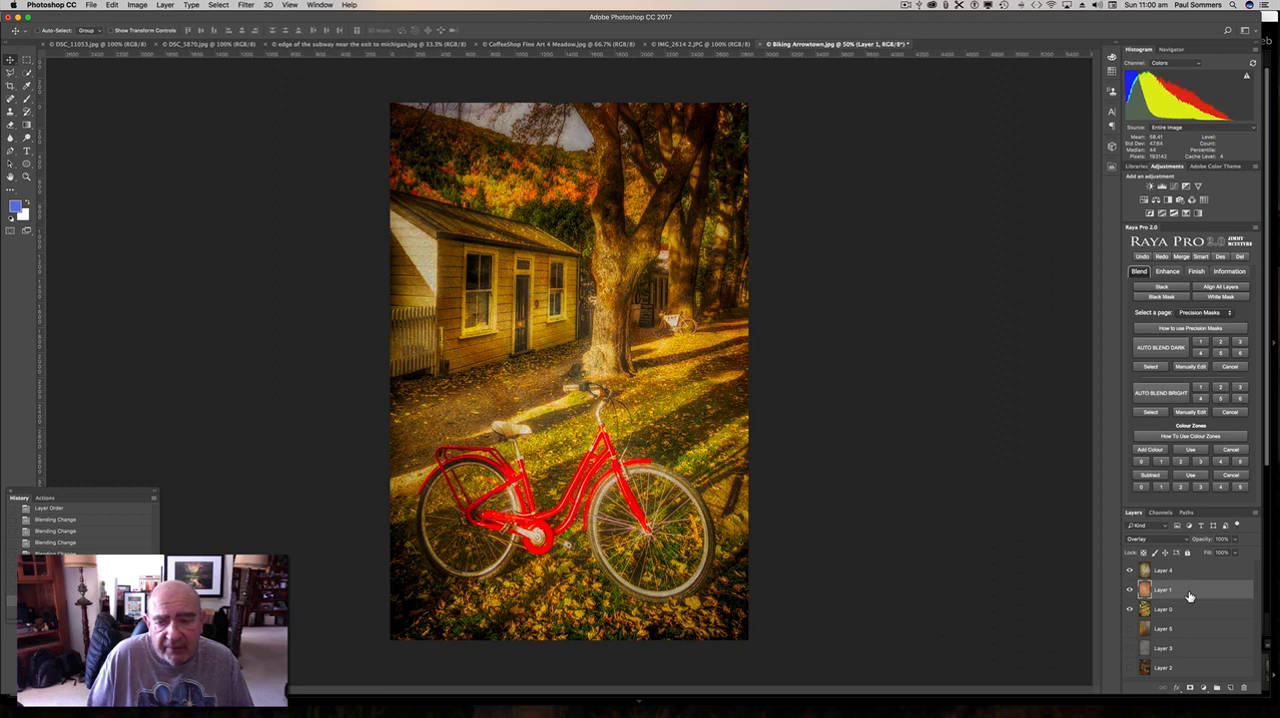
{"action": "left_click_drag", "start_coordinate": [1189, 596], "coordinate": [1188, 568]}
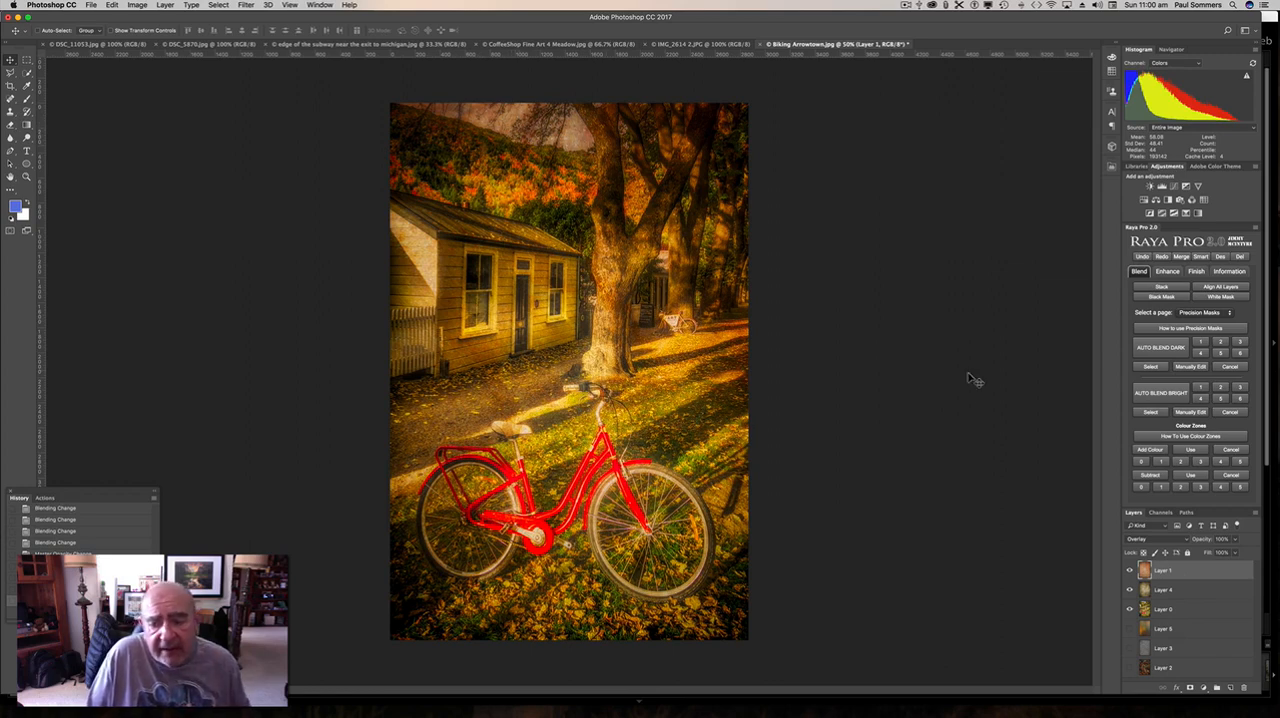
Add a layer mask to Layer 1 and paint black over the sky, main tree trunk and background trees with a 50% opacity brush.
{"action": "left_click", "coordinate": [1190, 688]}
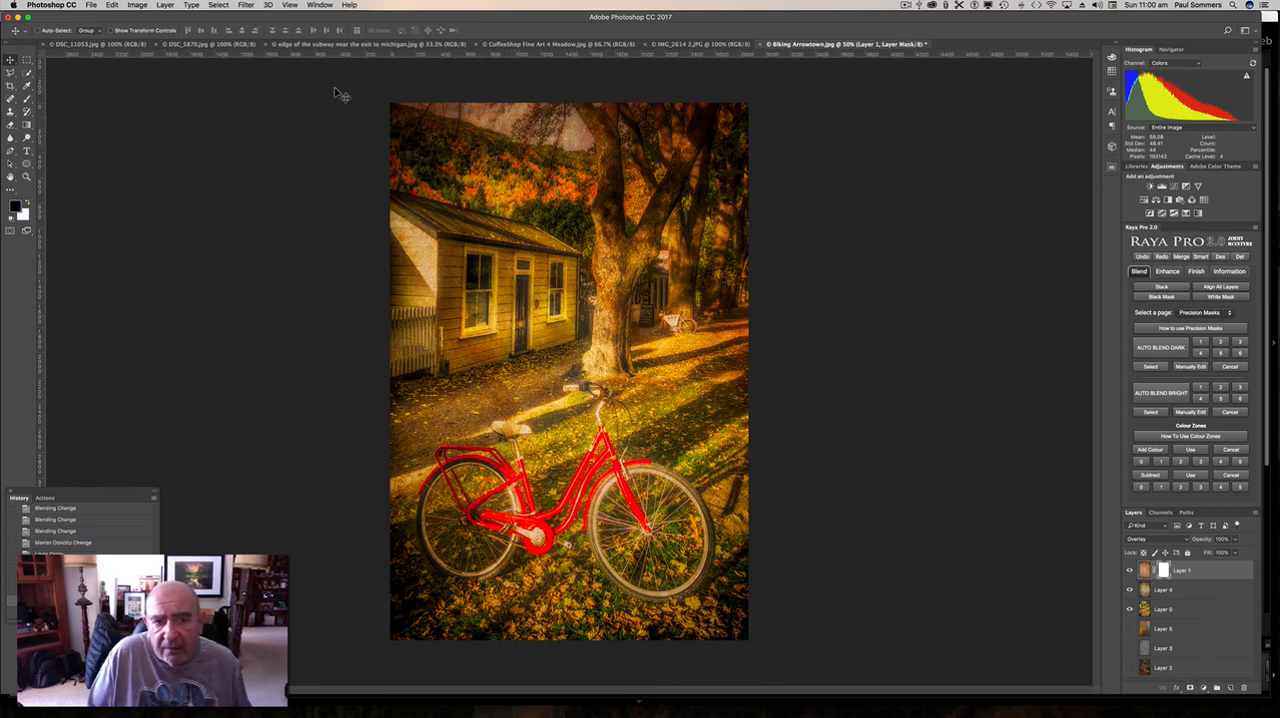
{"action": "left_click", "coordinate": [28, 100]}
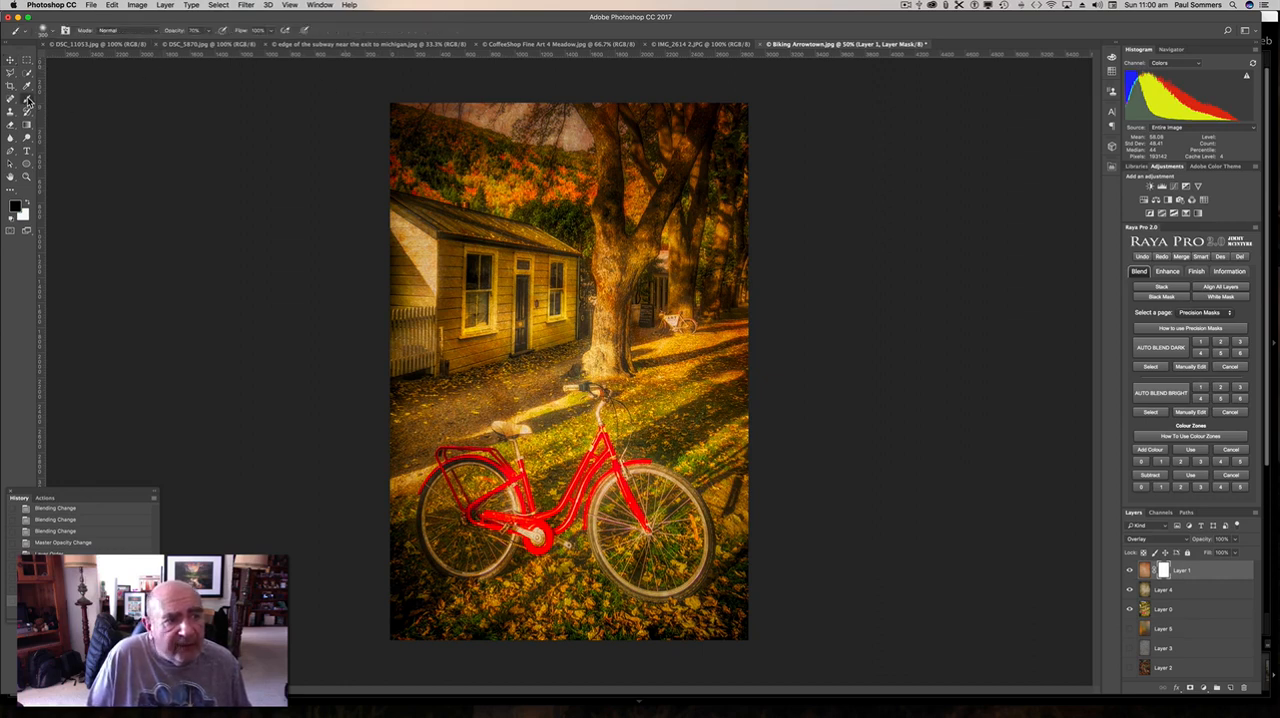
{"action": "left_click", "coordinate": [210, 33]}
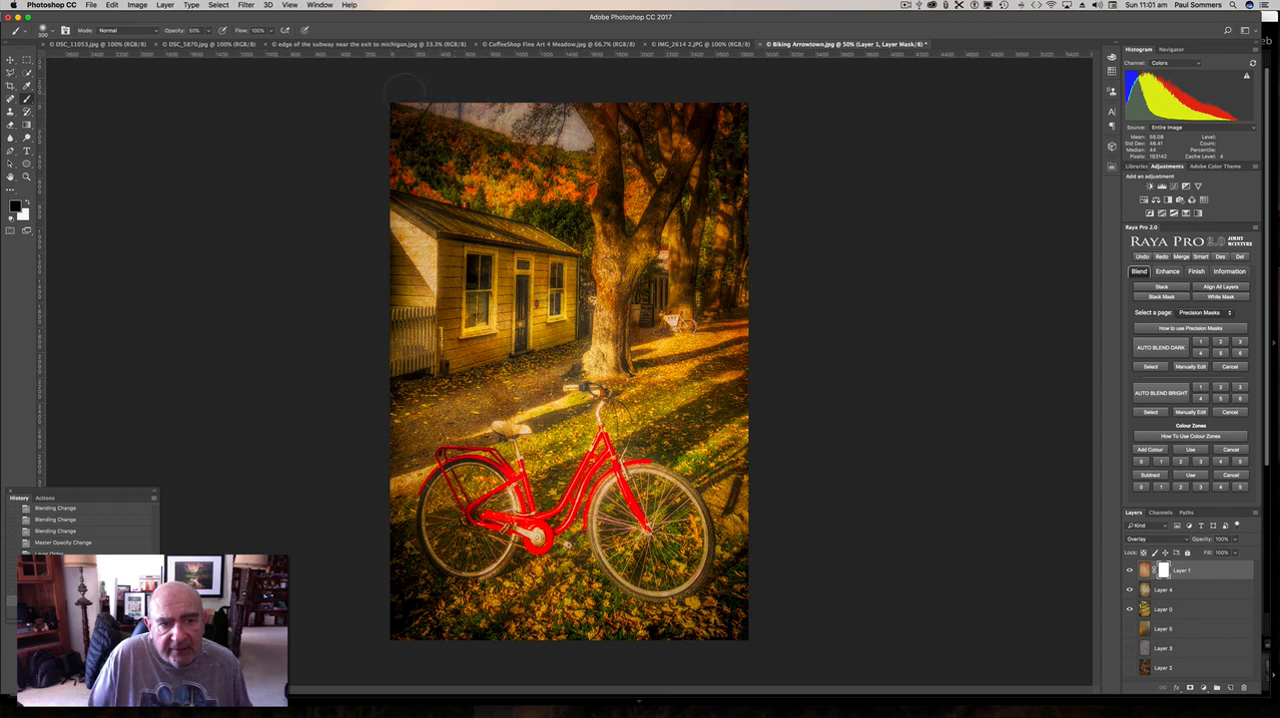
{"action": "left_click_drag", "start_coordinate": [487, 101], "coordinate": [526, 99]}
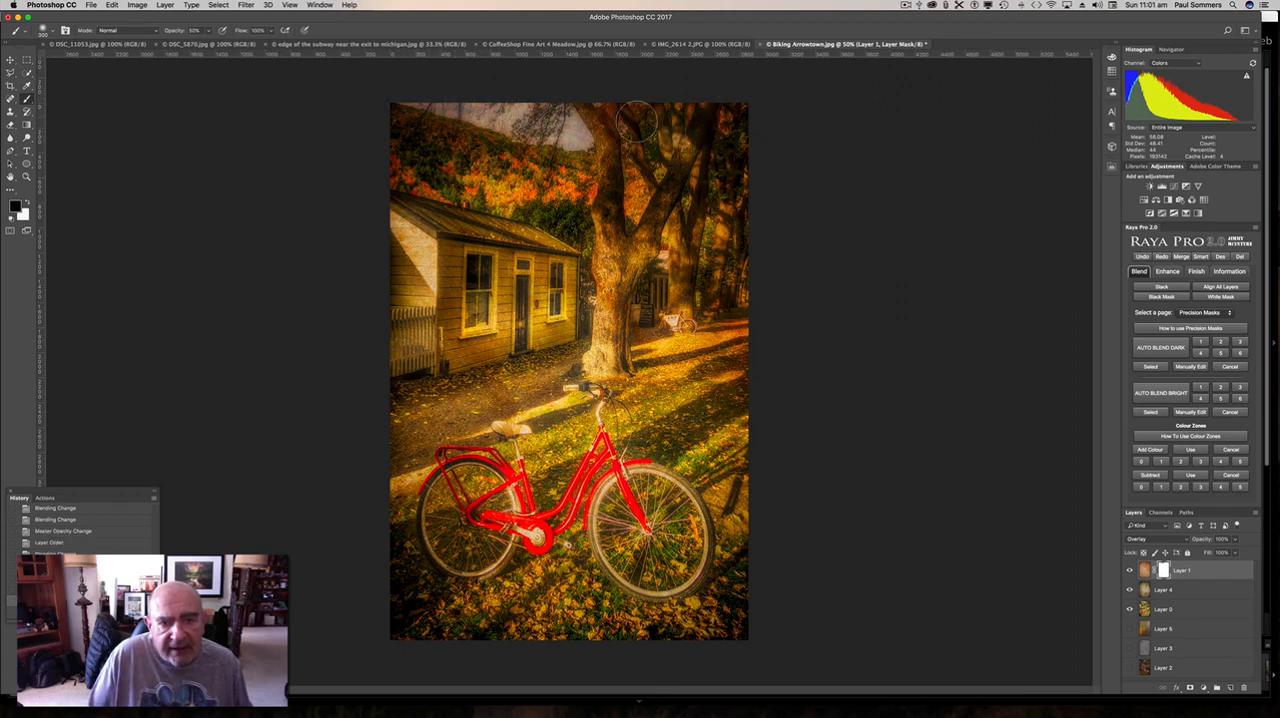
{"action": "left_click_drag", "start_coordinate": [603, 115], "coordinate": [612, 260]}
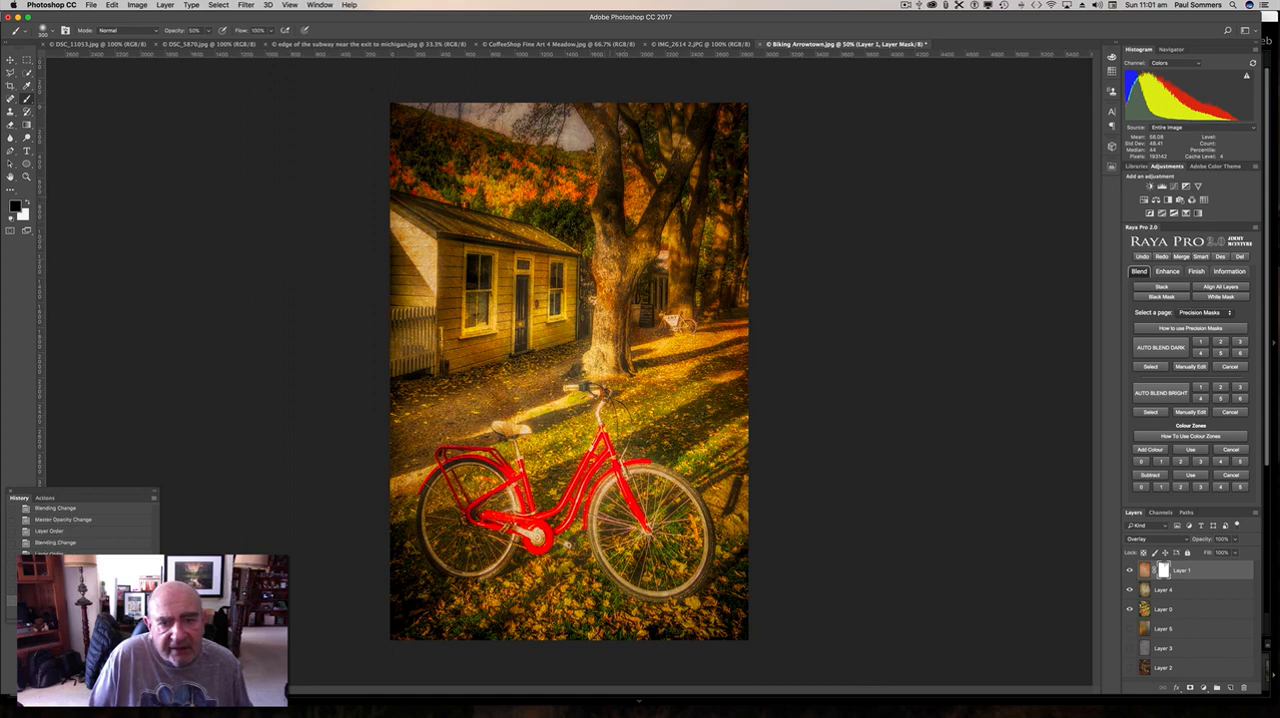
{"action": "mouse_move", "coordinate": [679, 148]}
{"action": "left_mouse_down"}
{"action": "mouse_move", "coordinate": [639, 240]}
{"action": "mouse_move", "coordinate": [675, 225]}
{"action": "mouse_move", "coordinate": [677, 310]}
{"action": "mouse_move", "coordinate": [695, 298]}
{"action": "mouse_move", "coordinate": [725, 116]}
{"action": "mouse_move", "coordinate": [744, 127]}
{"action": "mouse_move", "coordinate": [735, 207]}
{"action": "mouse_move", "coordinate": [713, 247]}
{"action": "mouse_move", "coordinate": [728, 282]}
{"action": "left_mouse_up"}
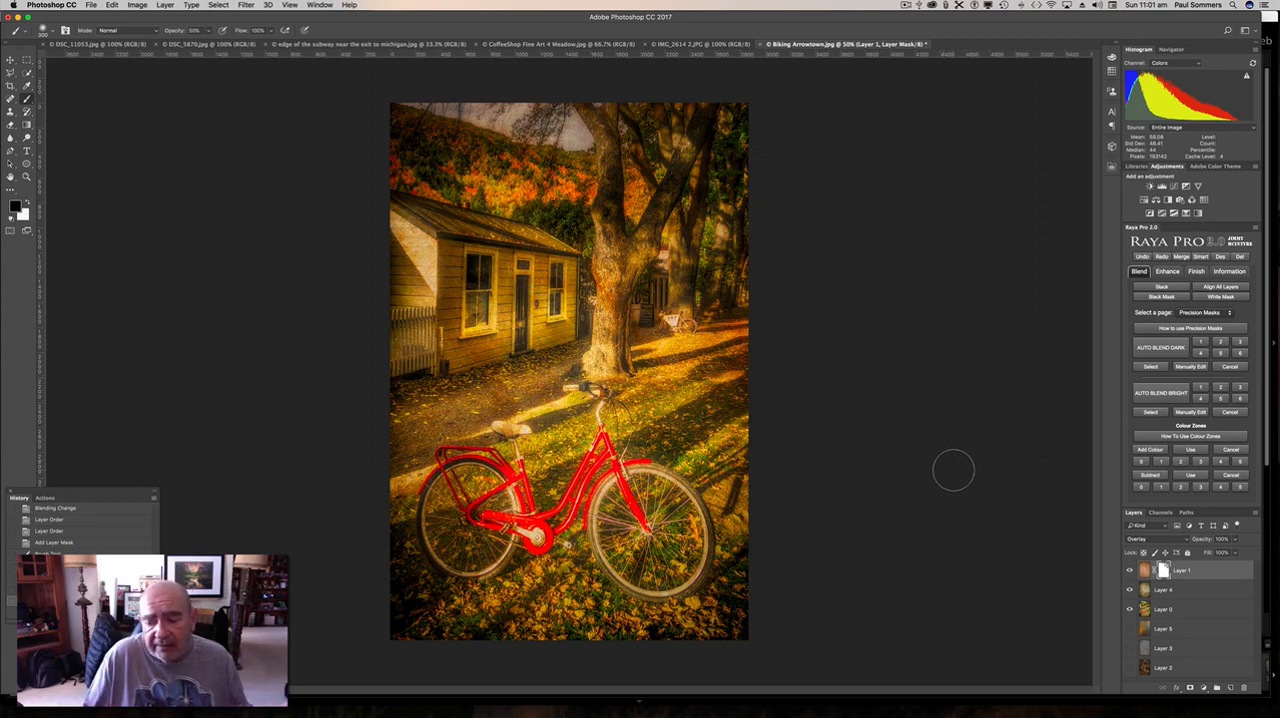
Isolate Layer 1 by hiding Layer 4 and Layer 0, compare it with its mask disabled and enabled, and restore both layers' visibility.
{"action": "left_click", "coordinate": [1130, 590]}
{"action": "left_click", "coordinate": [1130, 609]}
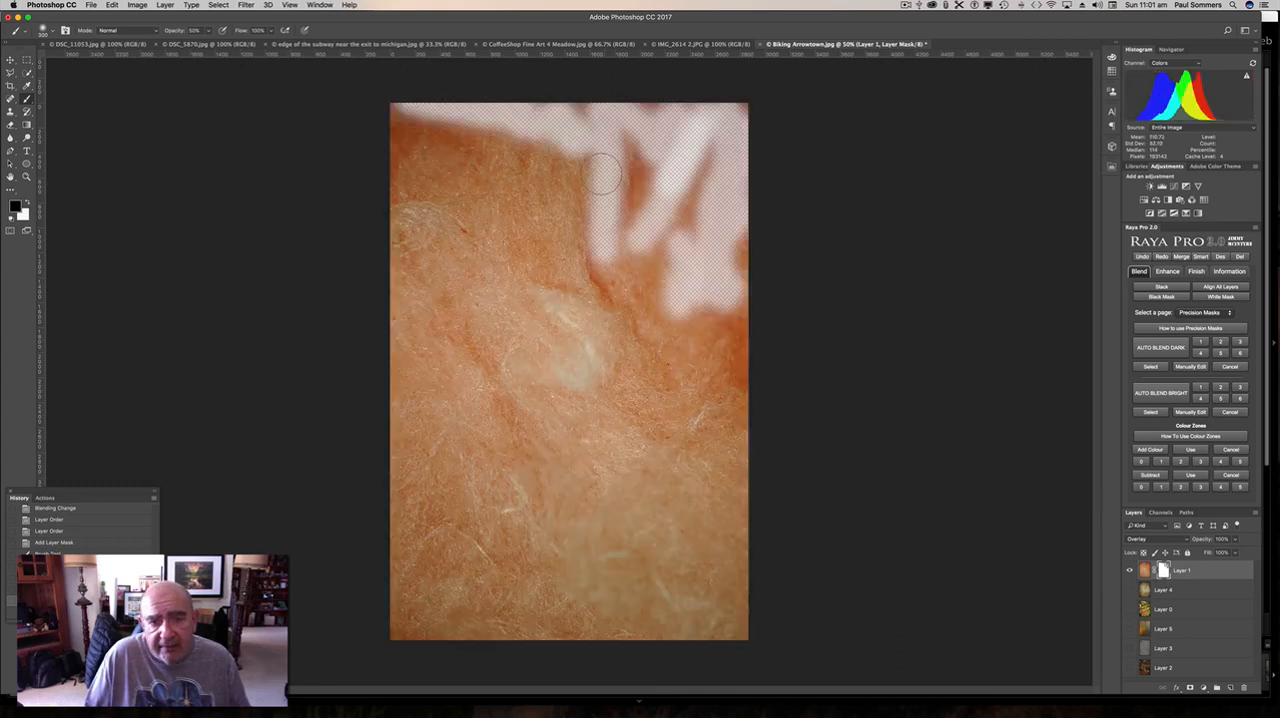
{"action": "right_click", "coordinate": [1163, 567]}
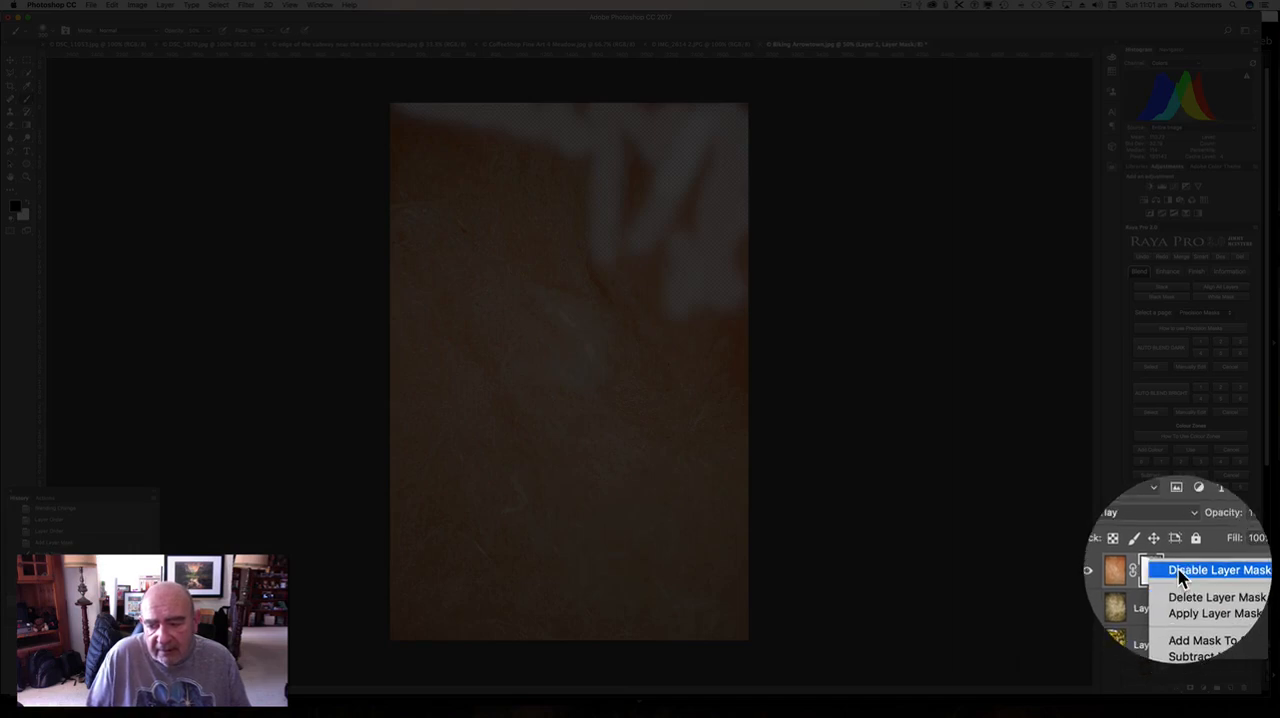
{"action": "left_click", "coordinate": [1185, 563]}
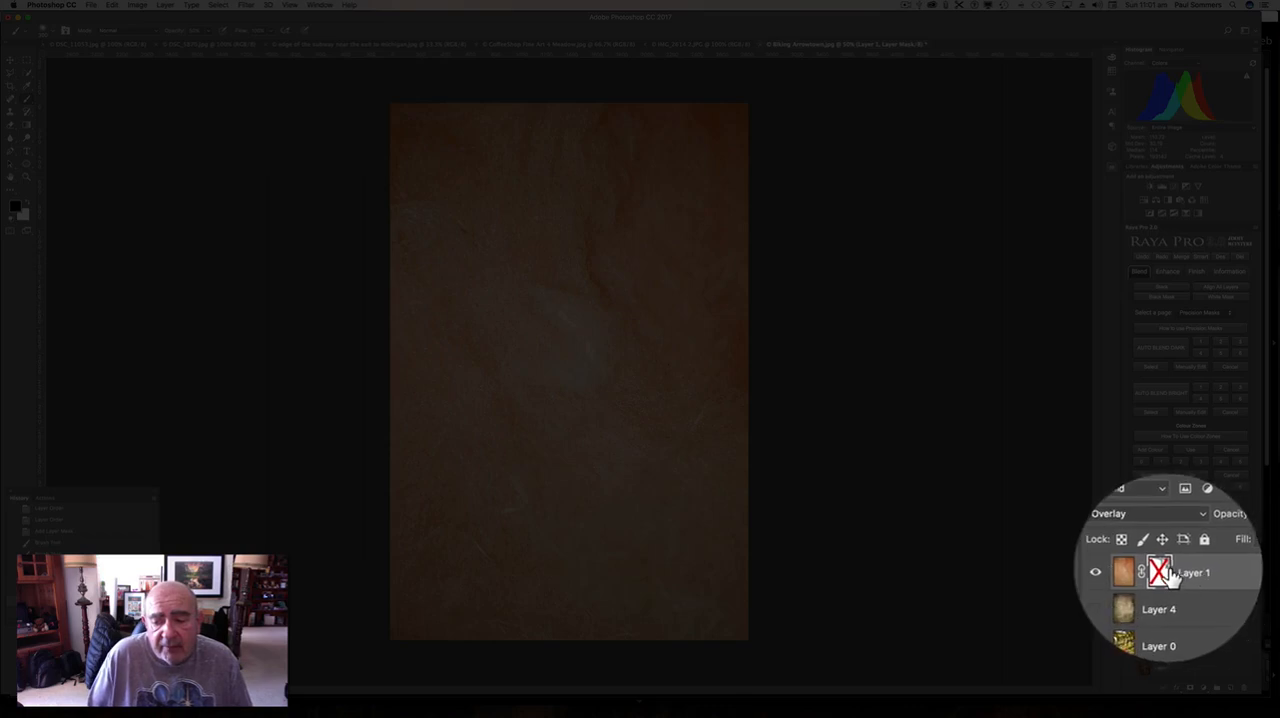
{"action": "right_click", "coordinate": [1163, 570]}
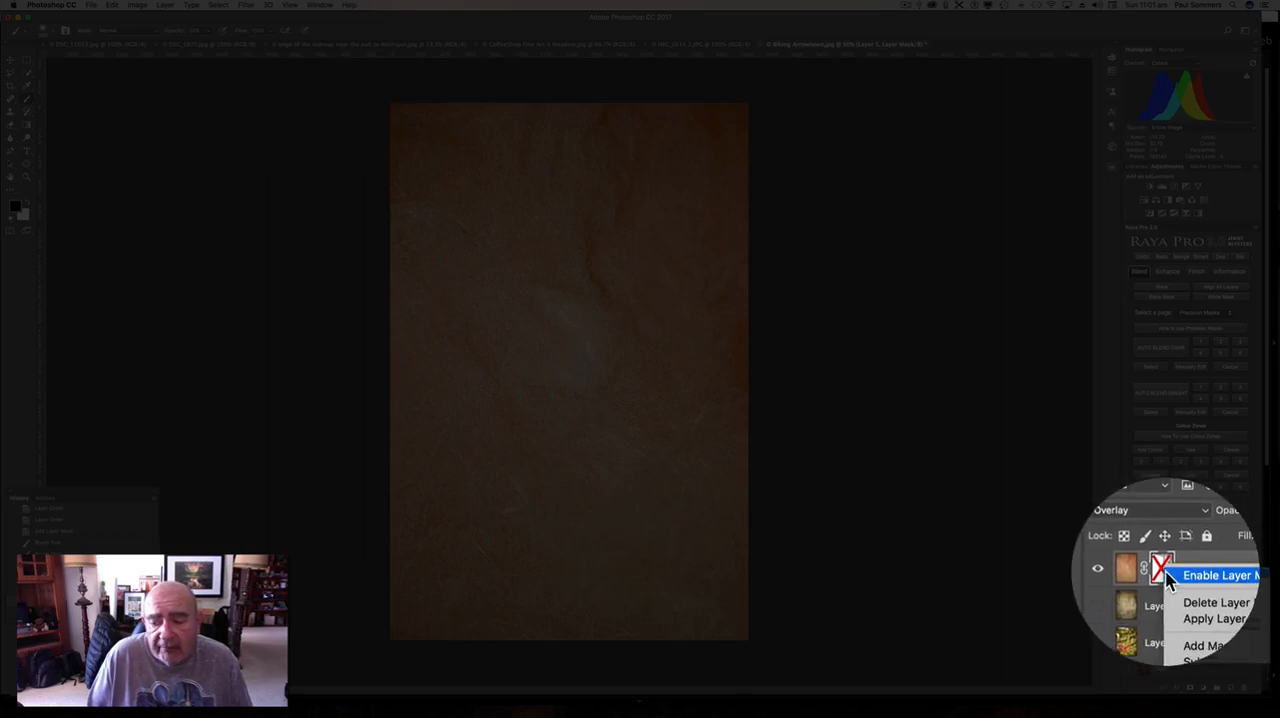
{"action": "left_click", "coordinate": [1168, 578]}
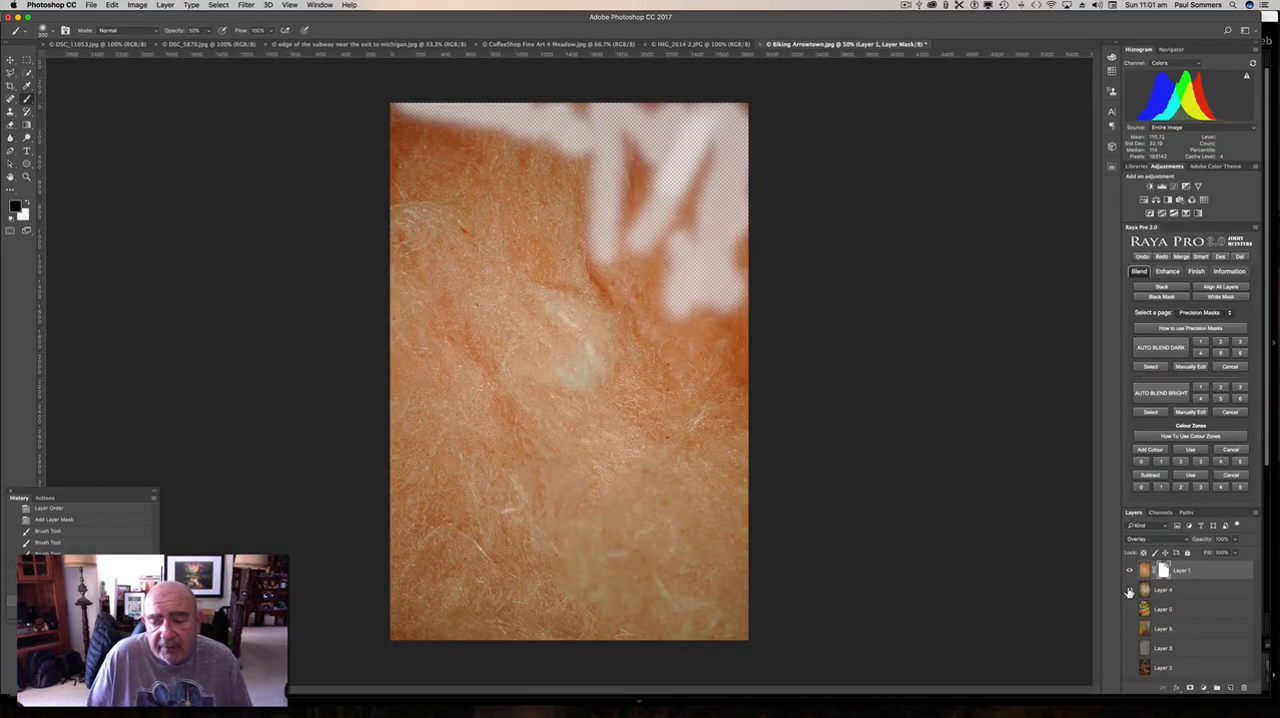
{"action": "left_click", "coordinate": [1129, 590]}
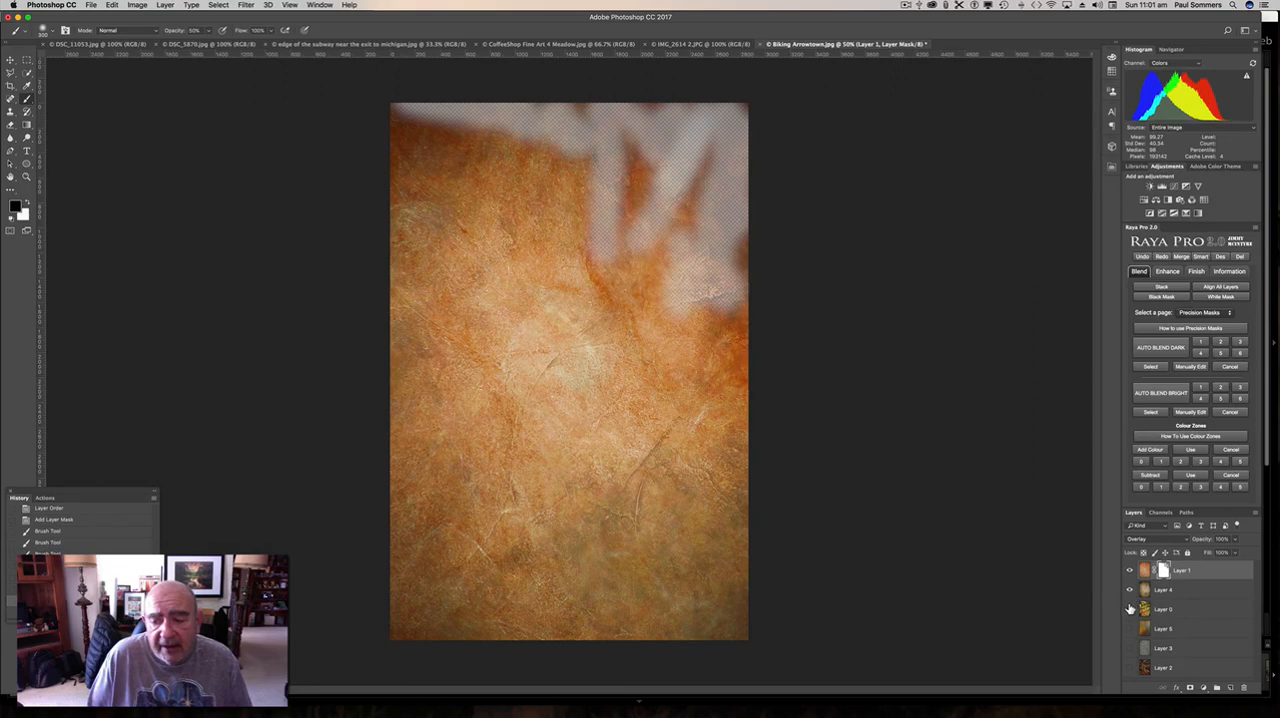
{"action": "left_click", "coordinate": [1130, 609]}
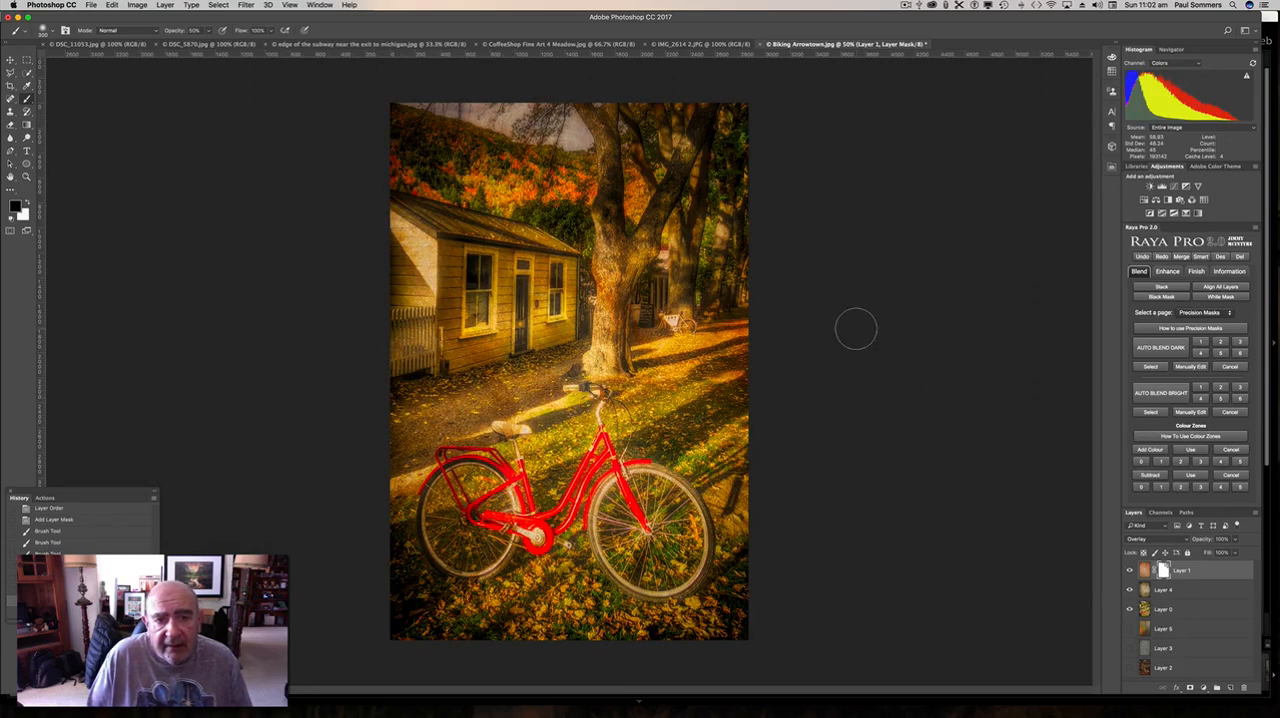
Show the grey texture Layer 3, move it to the top of the stack, and set its blend mode to Soft Light after trying Overlay.
{"action": "left_click", "coordinate": [1130, 649]}
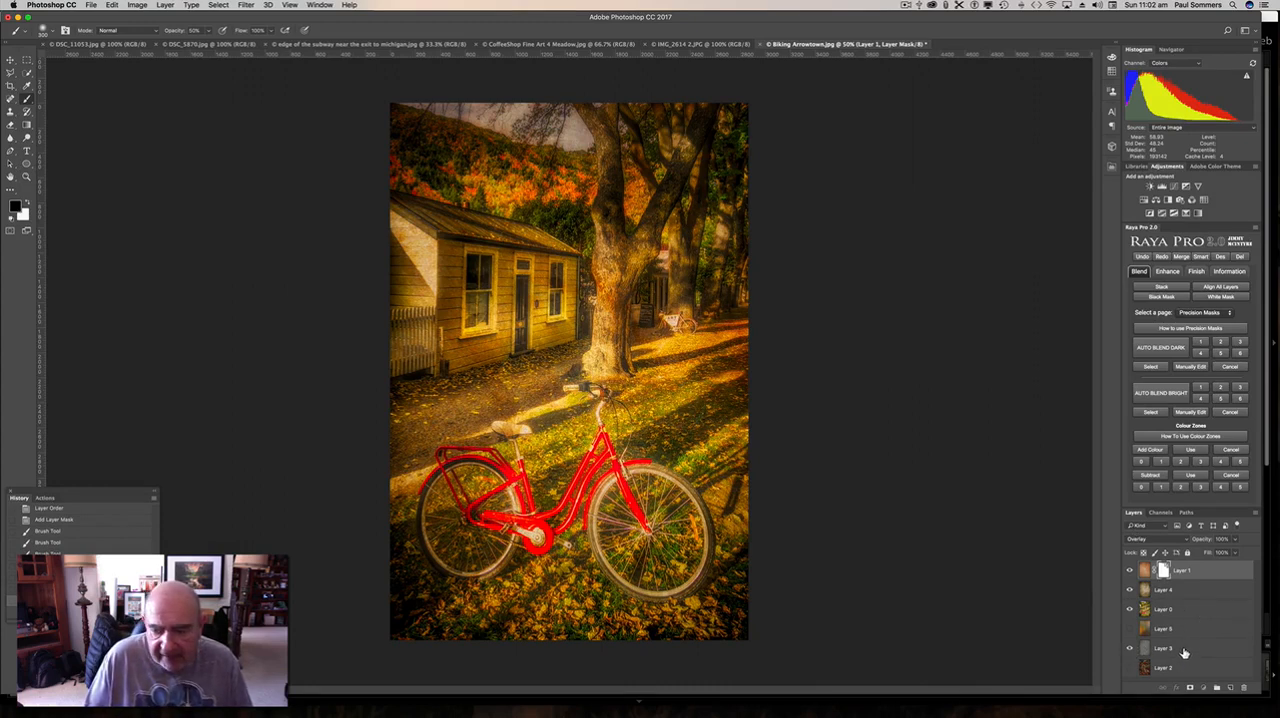
{"action": "left_click_drag", "start_coordinate": [1184, 652], "coordinate": [1170, 567]}
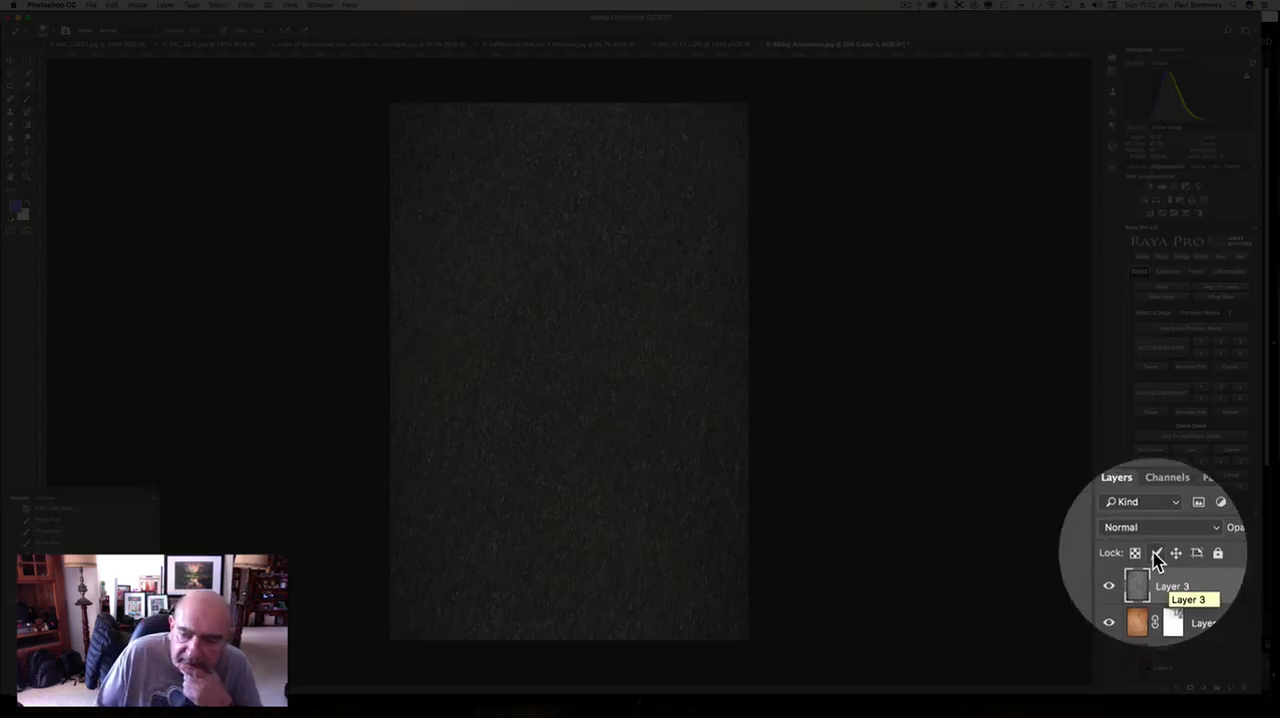
{"action": "left_click", "coordinate": [1155, 540]}
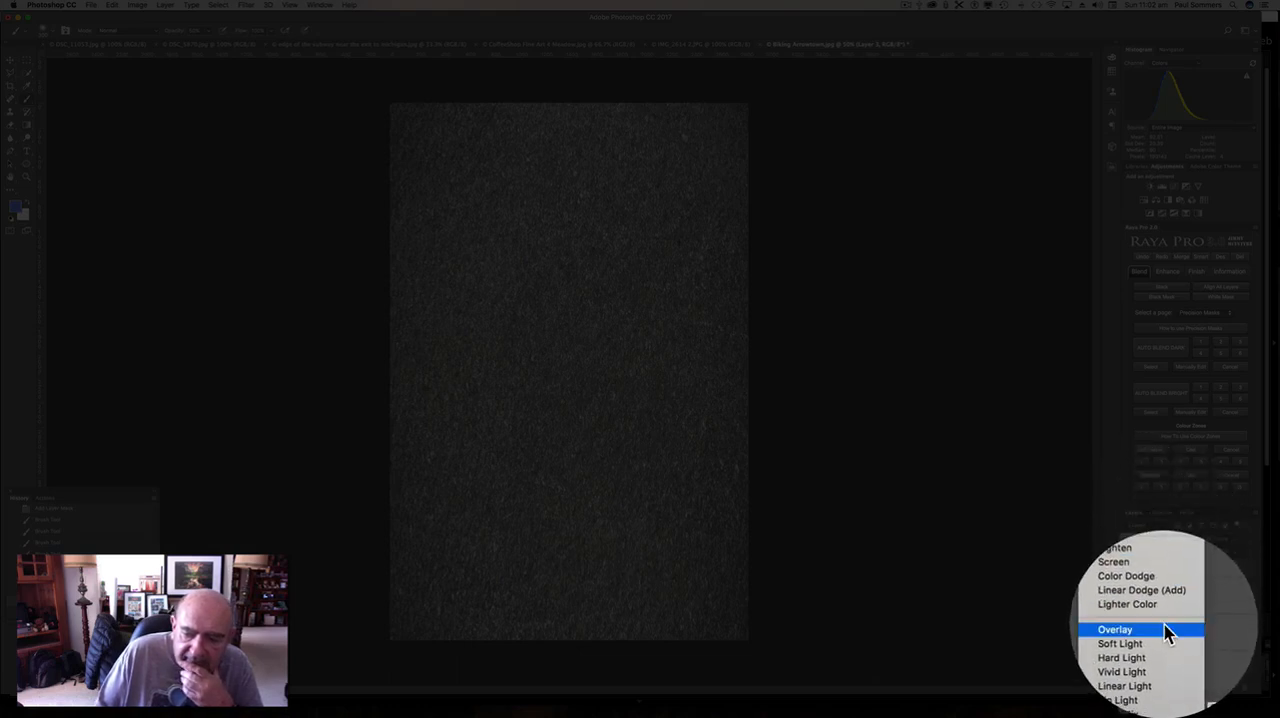
{"action": "left_click", "coordinate": [1165, 633]}
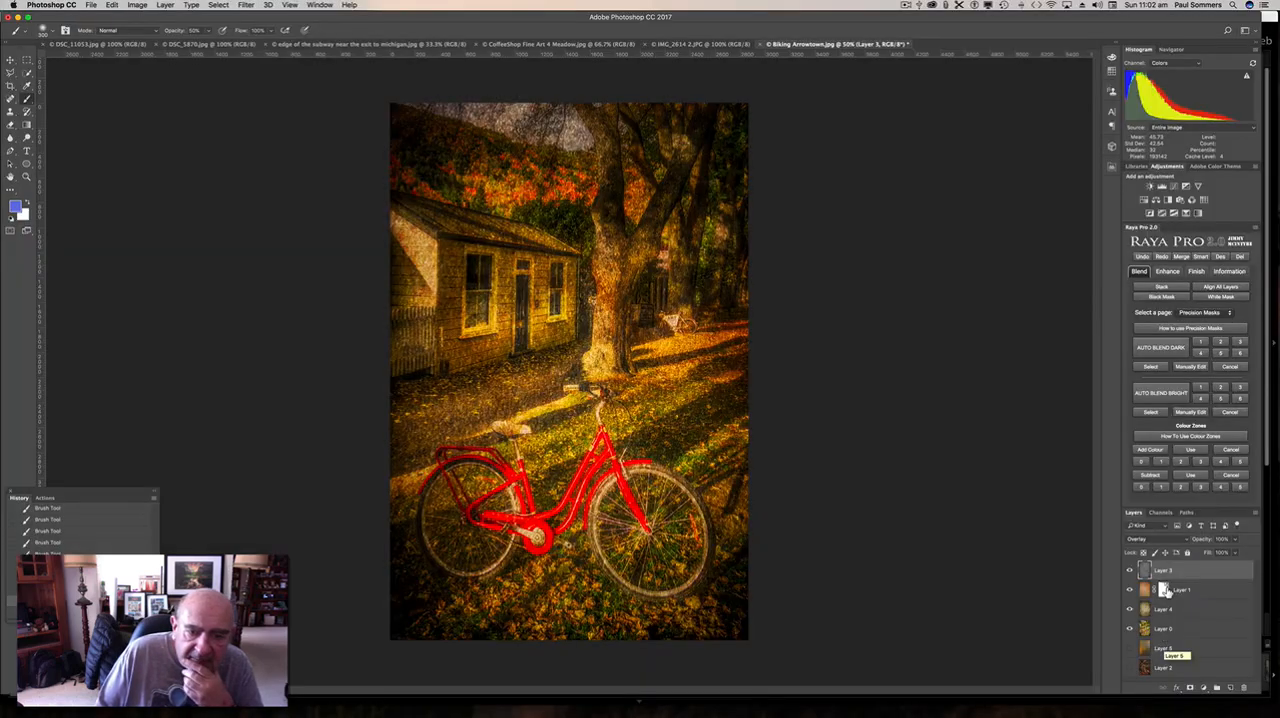
{"action": "left_click", "coordinate": [1163, 541]}
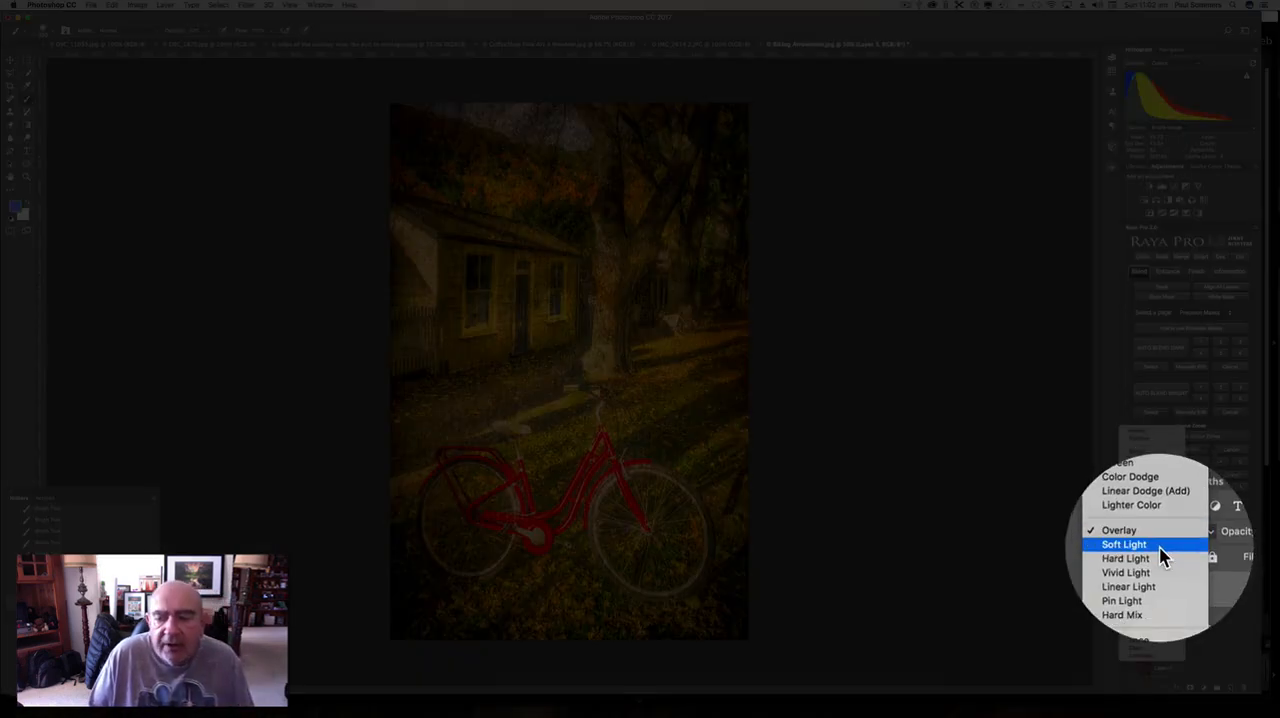
{"action": "left_click", "coordinate": [1160, 547]}
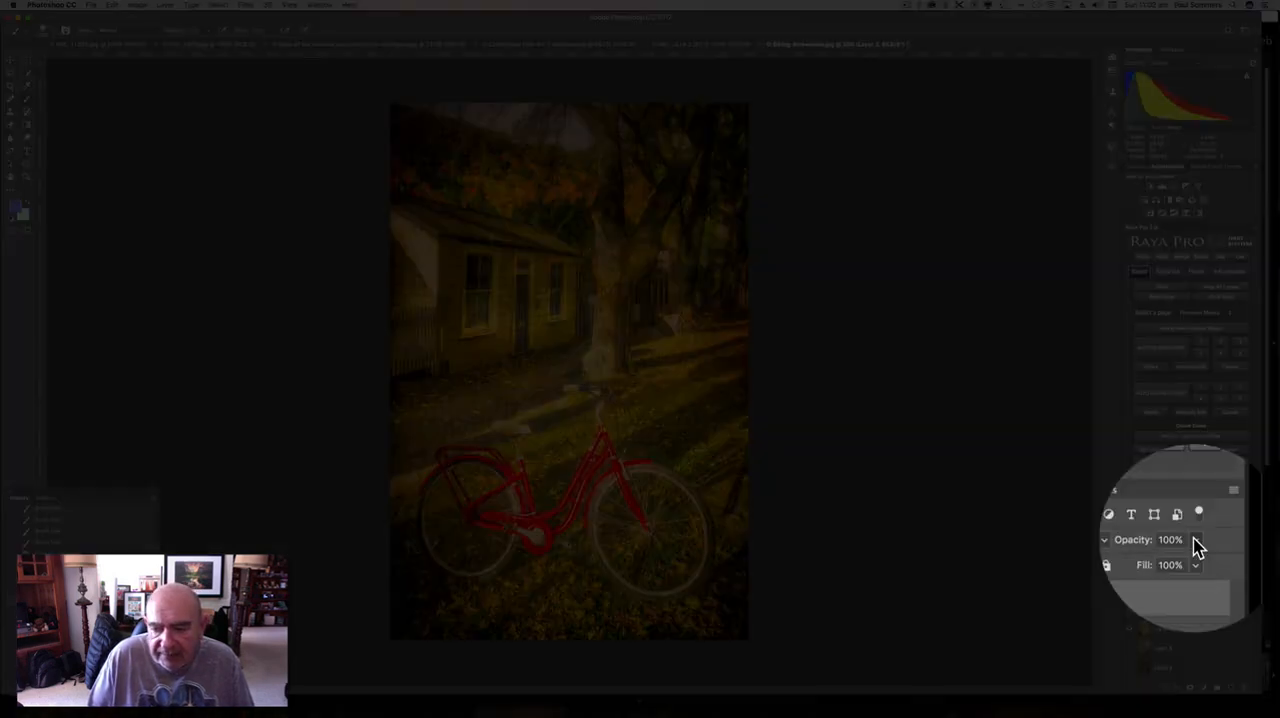
Lower the opacity of the grey texture Layer 3 to about 33%.
{"action": "left_click_drag", "start_coordinate": [1198, 545], "coordinate": [1189, 566]}
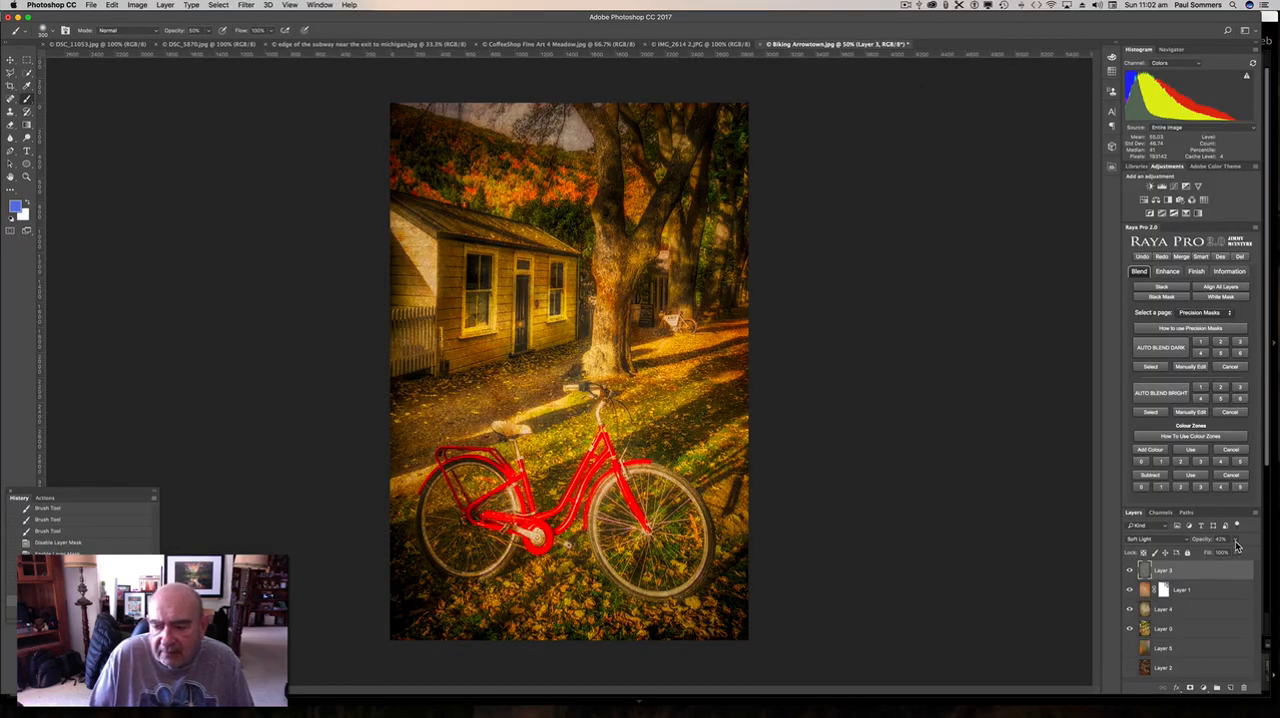
{"action": "left_click", "coordinate": [1235, 540]}
{"action": "left_click_drag", "start_coordinate": [1189, 557], "coordinate": [1188, 558]}
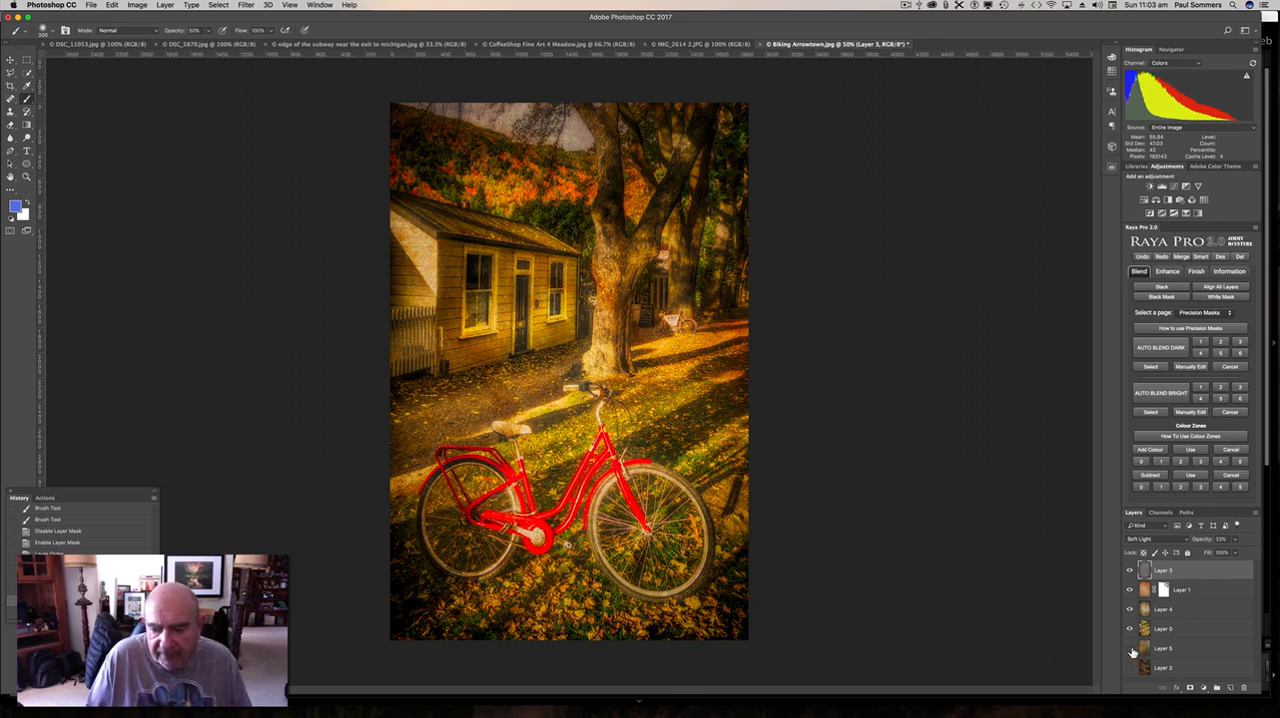
Move the blurred colour texture Layer 5 to the top of the stack, show it, and try the Overlay blend mode.
{"action": "left_click", "coordinate": [1178, 650]}
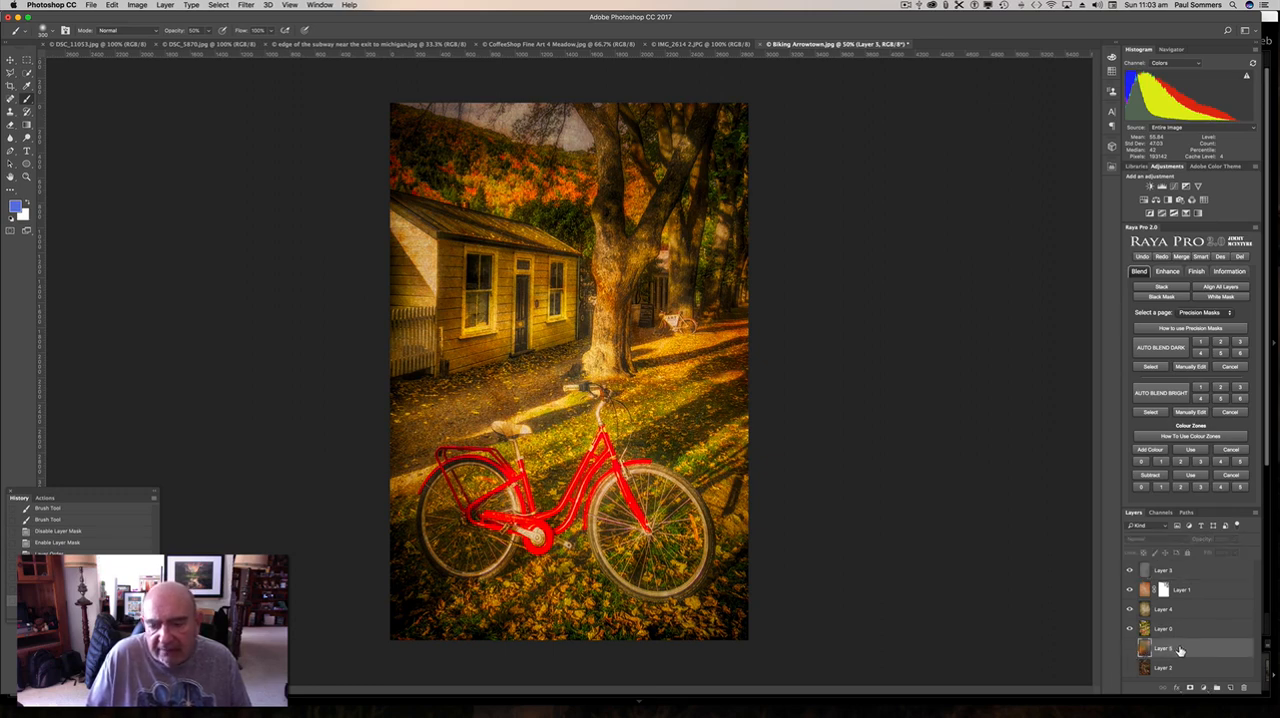
{"action": "left_click_drag", "start_coordinate": [1180, 651], "coordinate": [1163, 568]}
{"action": "left_click", "coordinate": [1130, 572]}
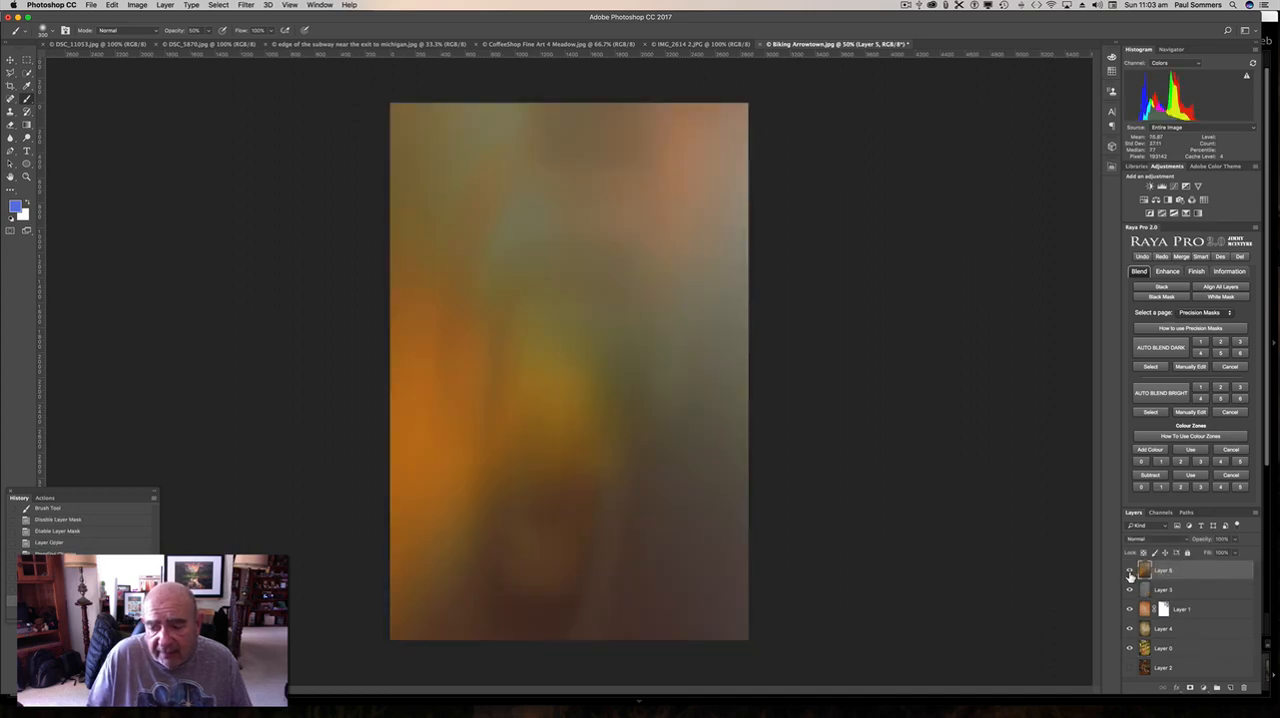
{"action": "left_click", "coordinate": [1150, 538]}
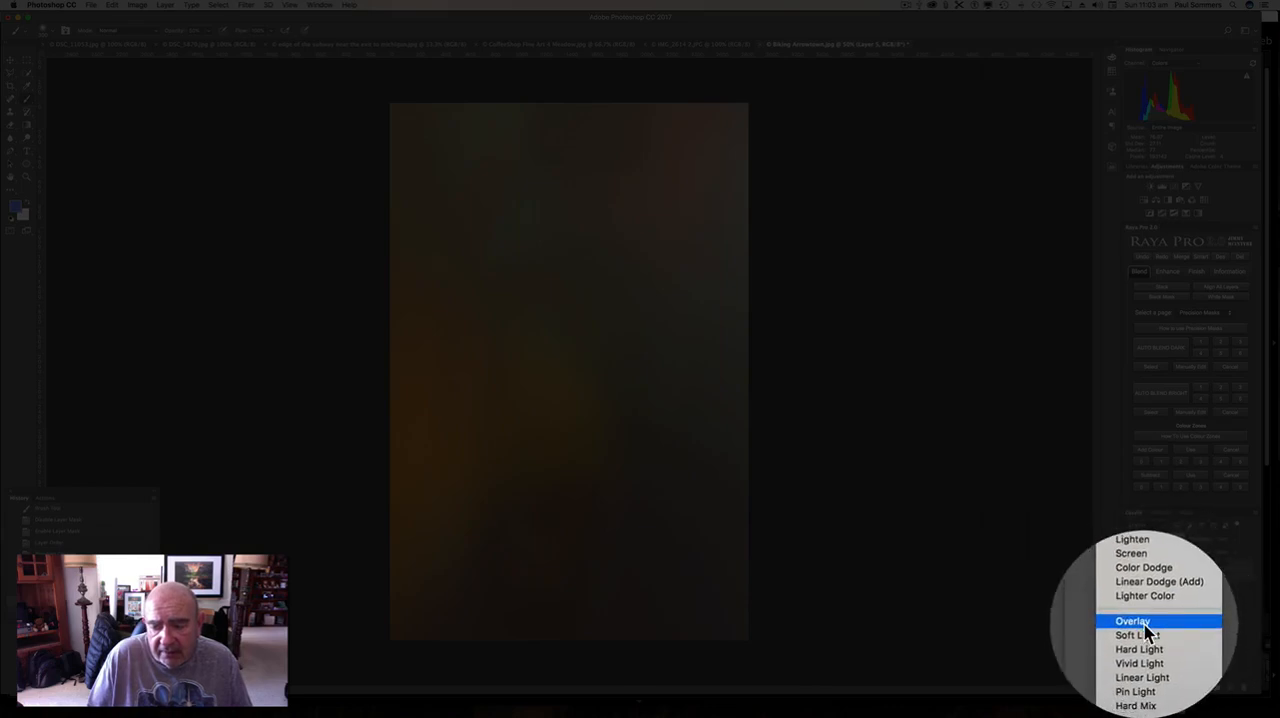
{"action": "left_click", "coordinate": [1158, 628]}
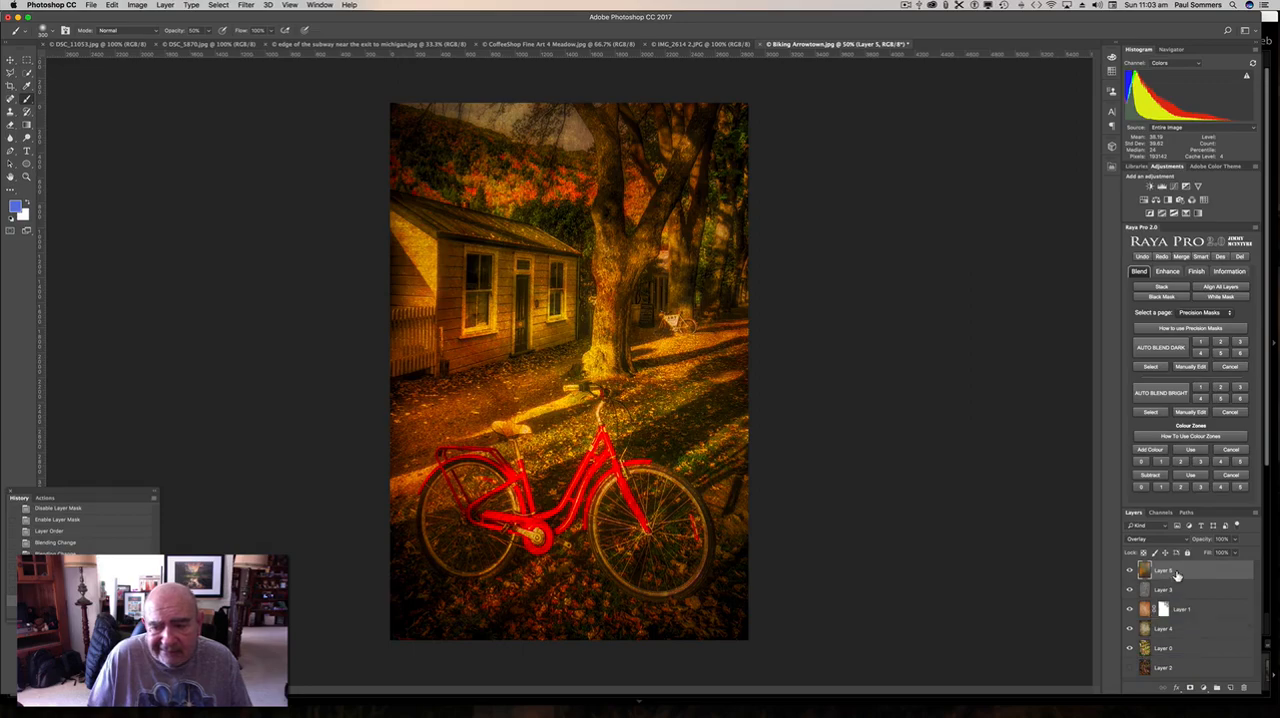
Try the Soft Light and Multiply blend modes on Layer 5.
{"action": "left_click", "coordinate": [1155, 545]}
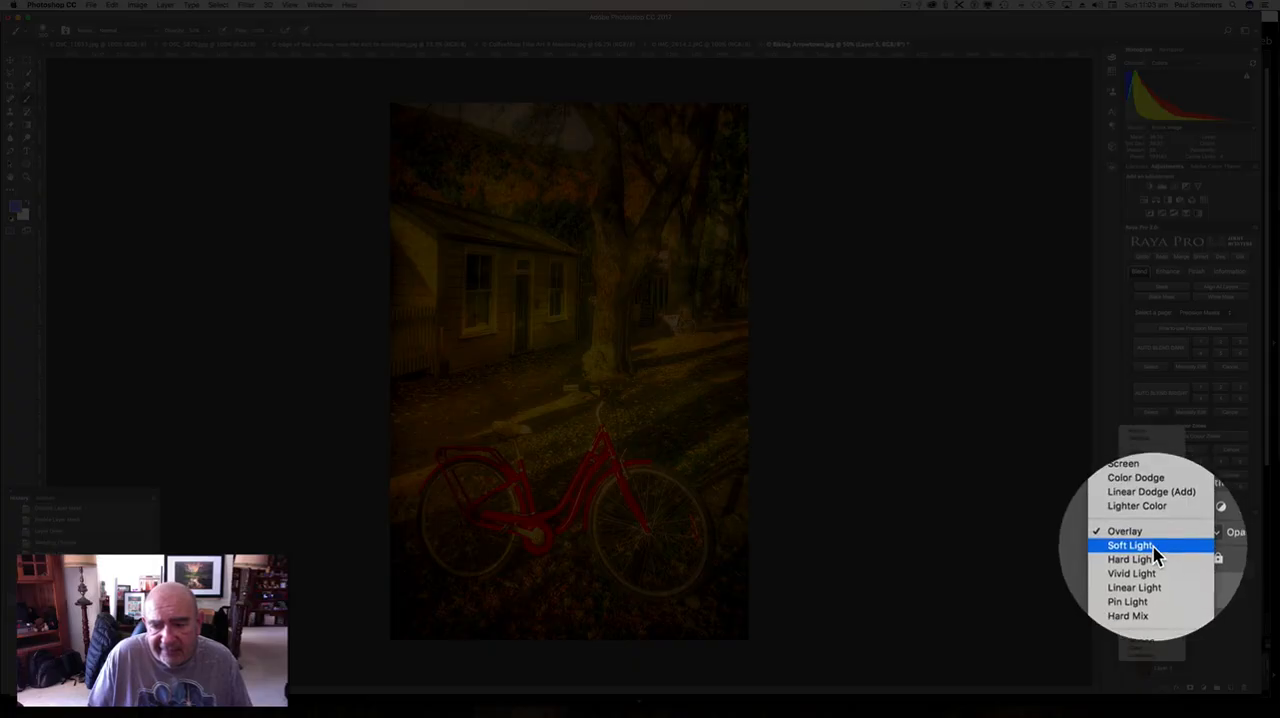
{"action": "left_click", "coordinate": [1155, 552]}
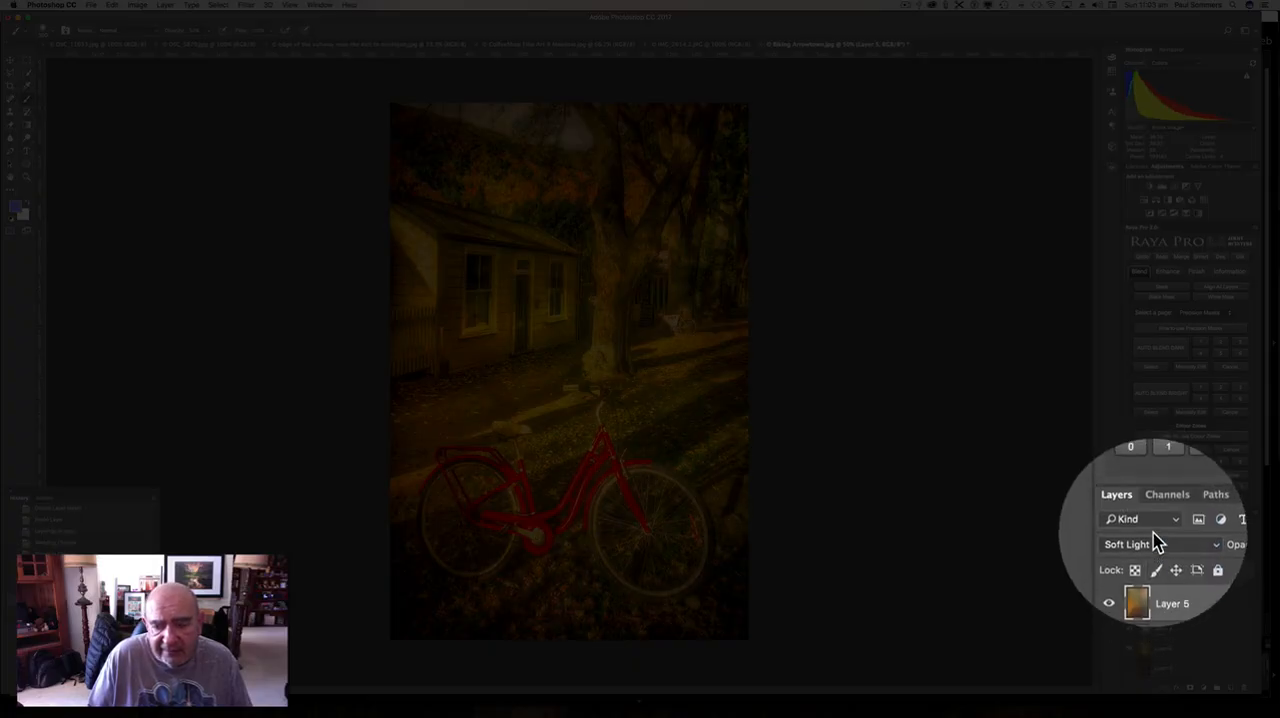
{"action": "left_click", "coordinate": [1153, 537]}
{"action": "scroll", "coordinate": [1155, 500], "scroll_direction": "up", "scroll_amount": 5}
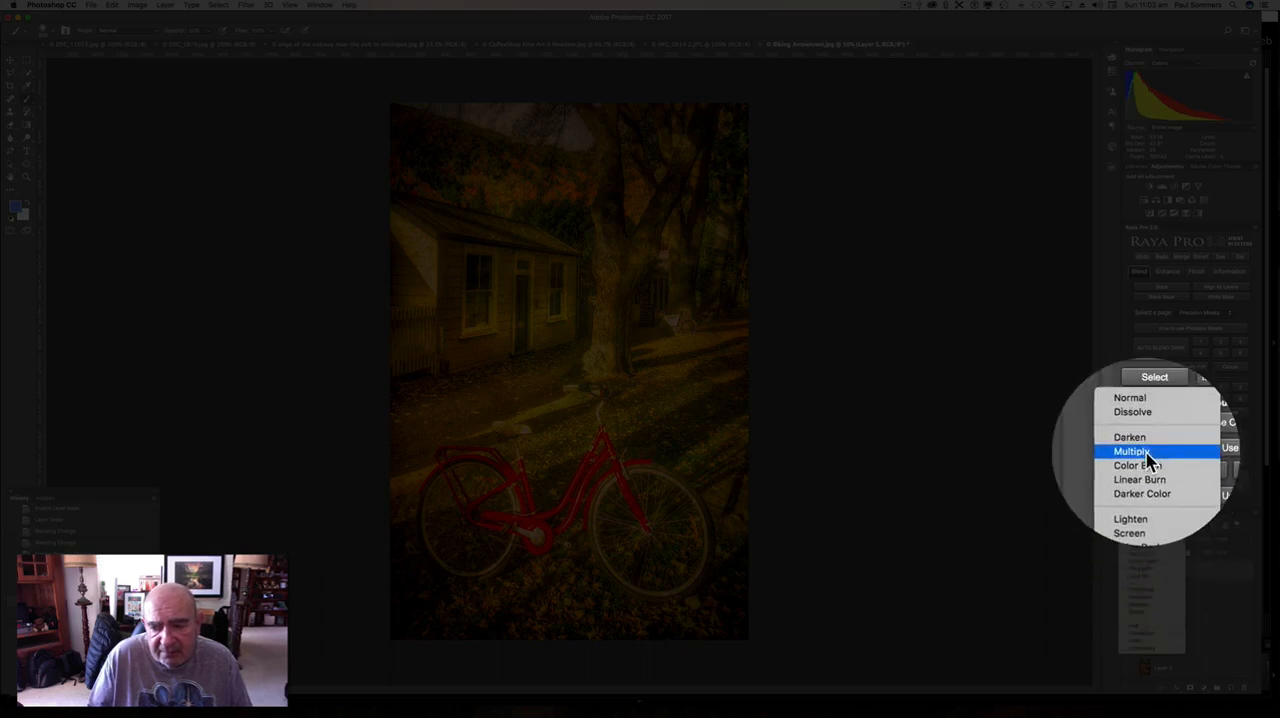
{"action": "left_click", "coordinate": [1152, 457]}
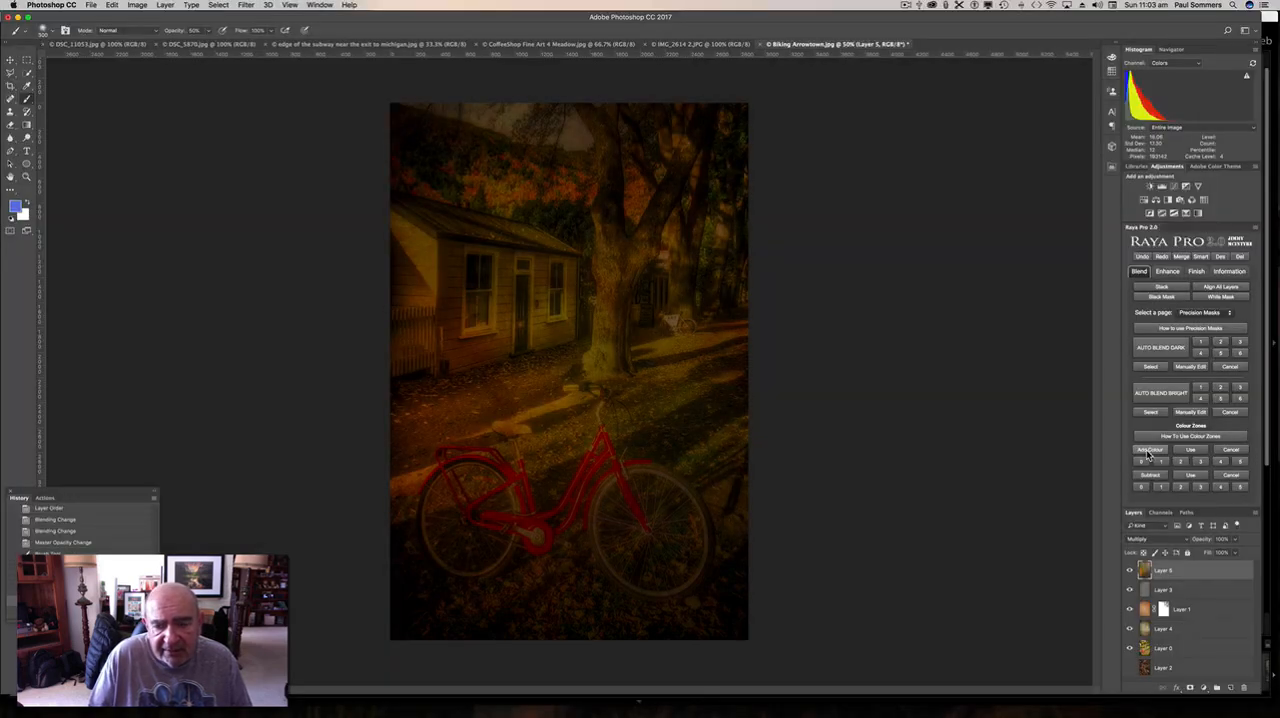
Delete the blurred colour texture Layer 5.
{"action": "right_click", "coordinate": [1183, 573]}
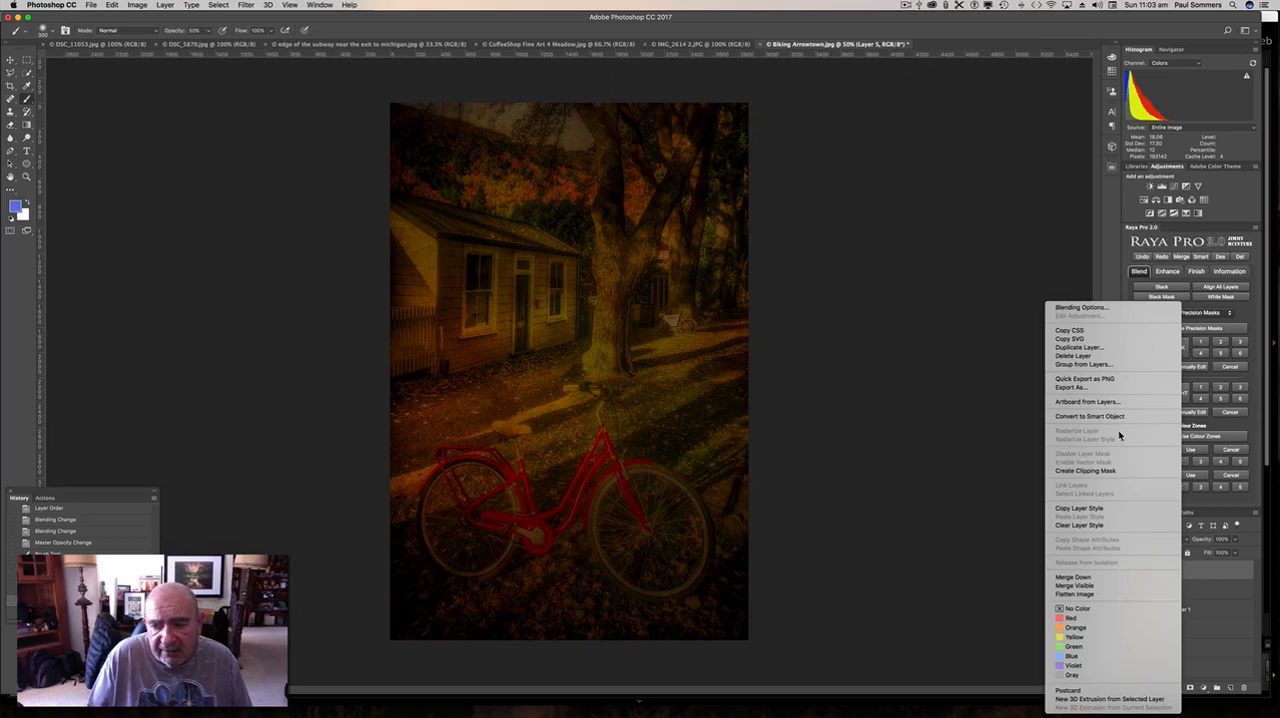
{"action": "left_click", "coordinate": [1114, 357]}
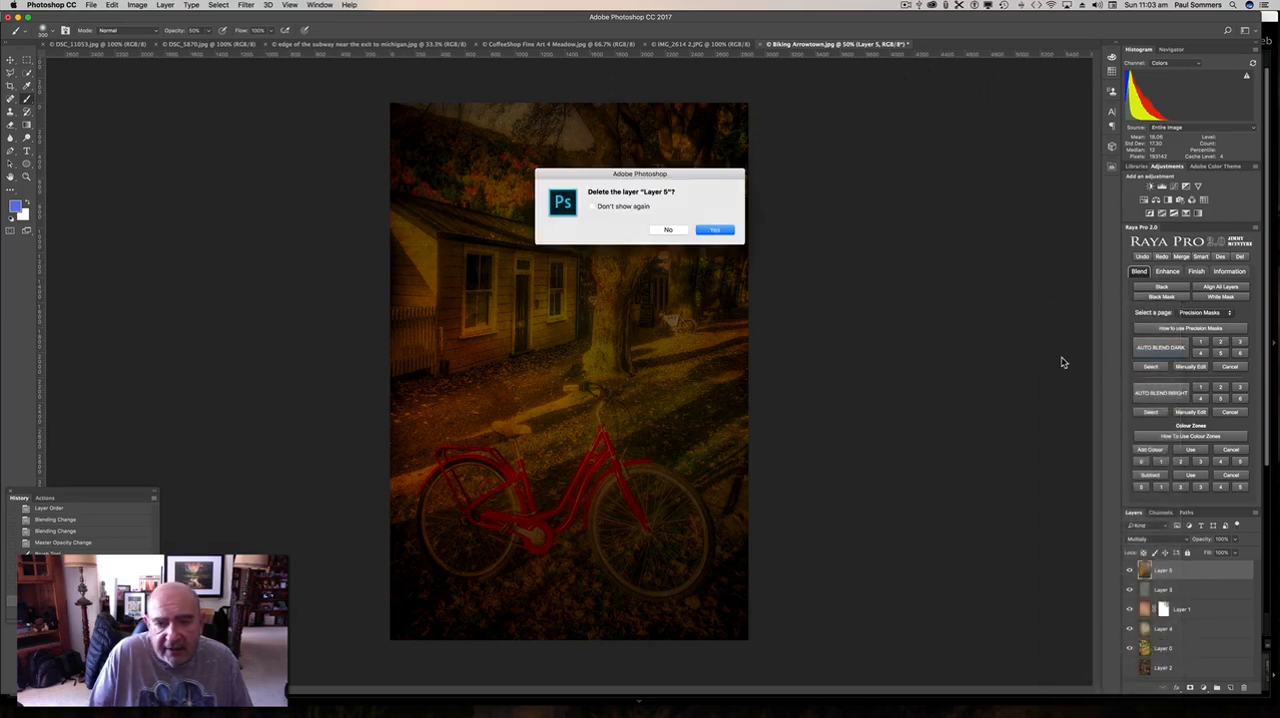
{"action": "left_click", "coordinate": [715, 229]}
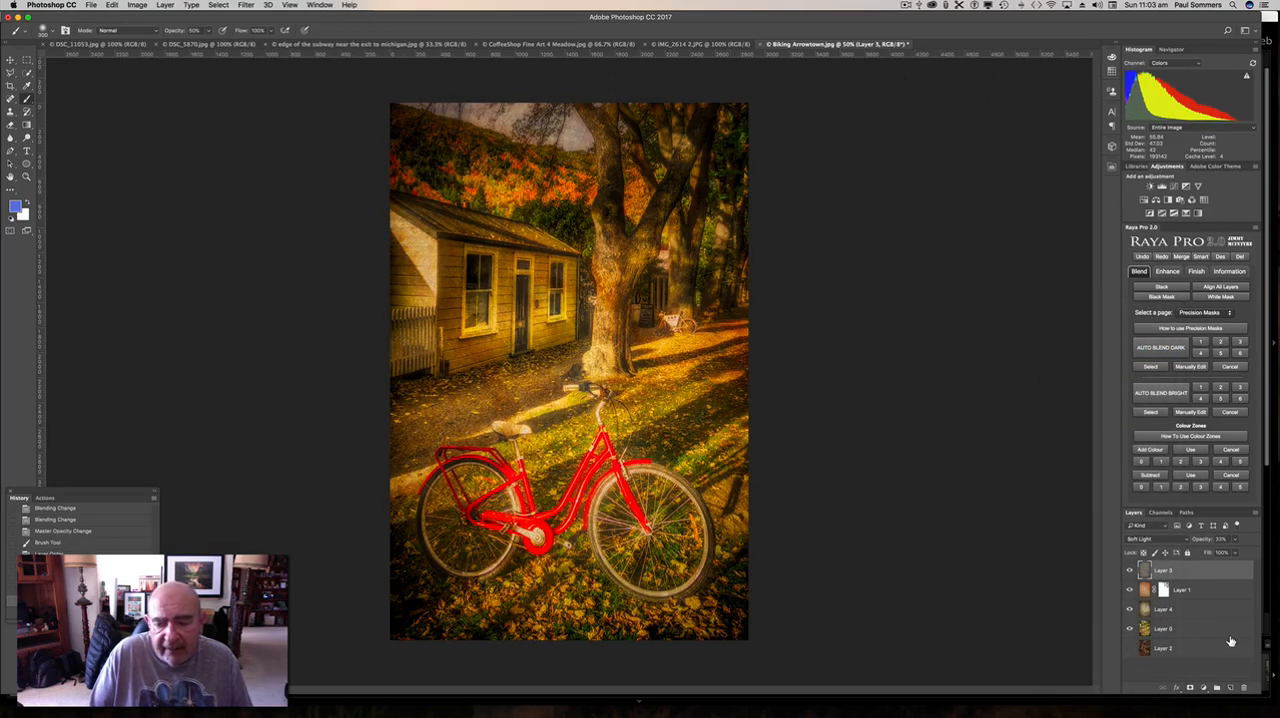
Show the autumn leaves Layer 2, move it to the top of the stack, and try the Overlay blend mode.
{"action": "left_click", "coordinate": [1165, 648]}
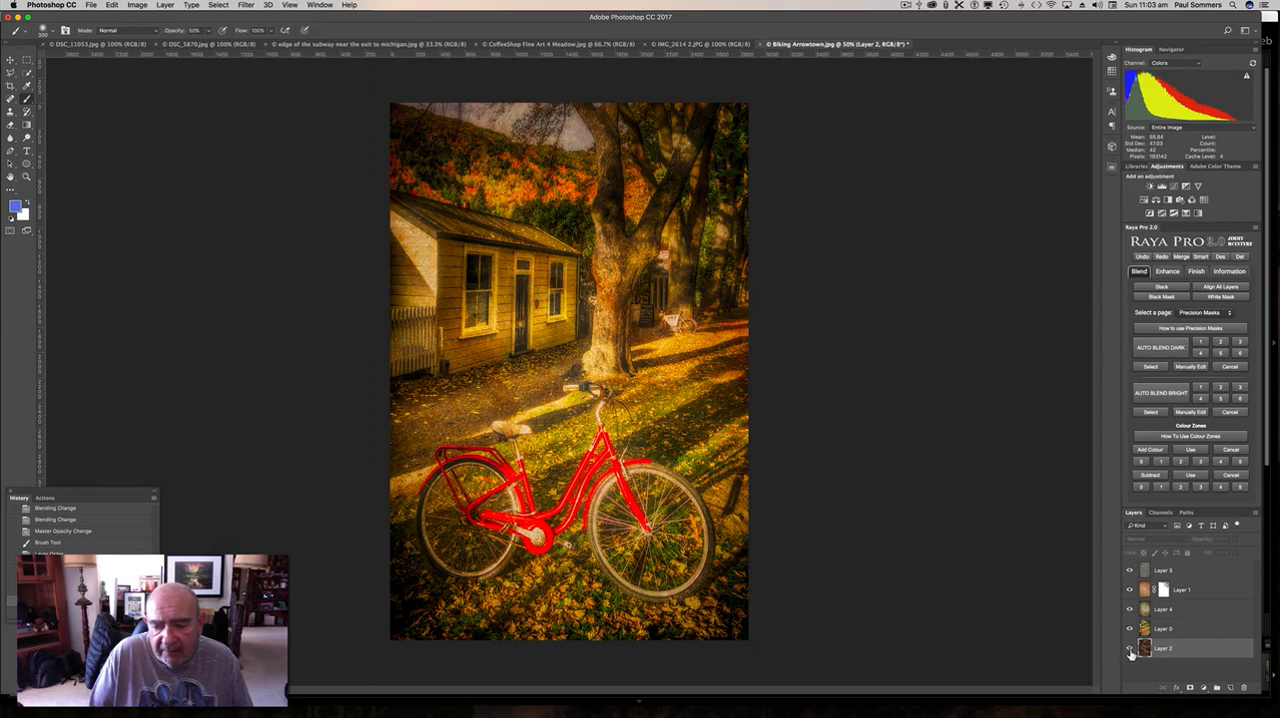
{"action": "left_click_drag", "start_coordinate": [1196, 655], "coordinate": [1193, 564]}
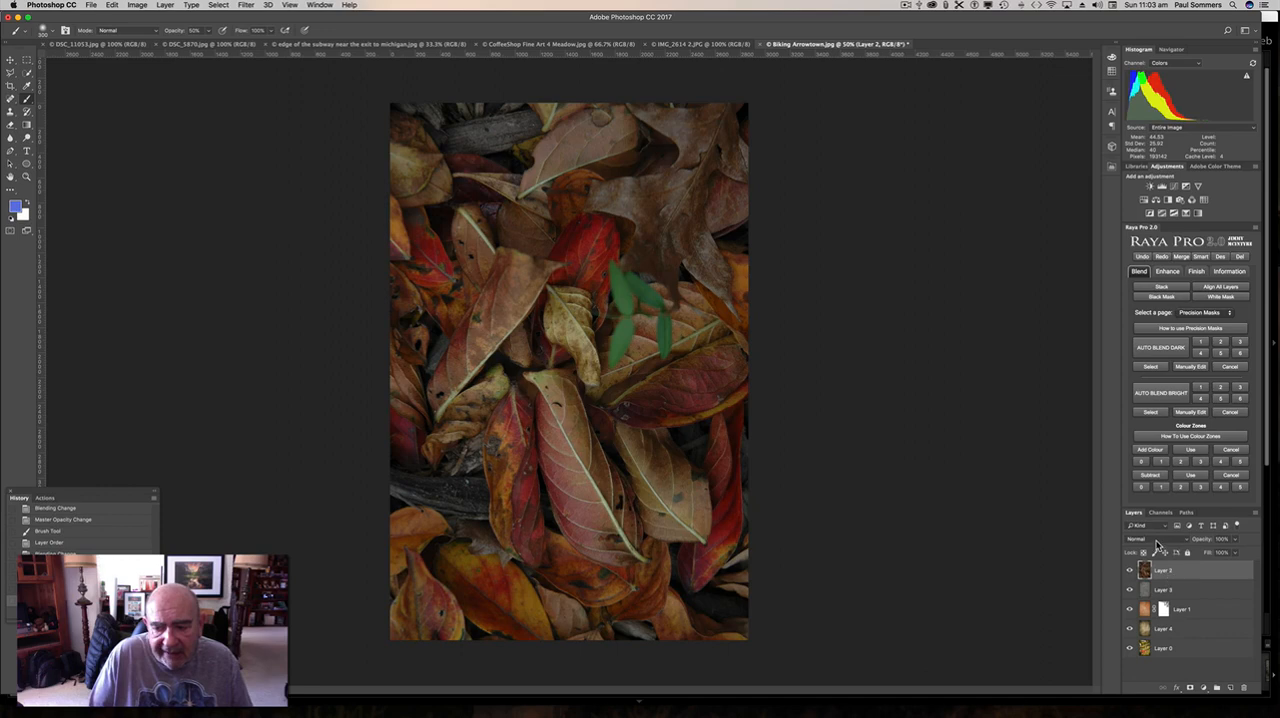
{"action": "left_click", "coordinate": [1160, 541]}
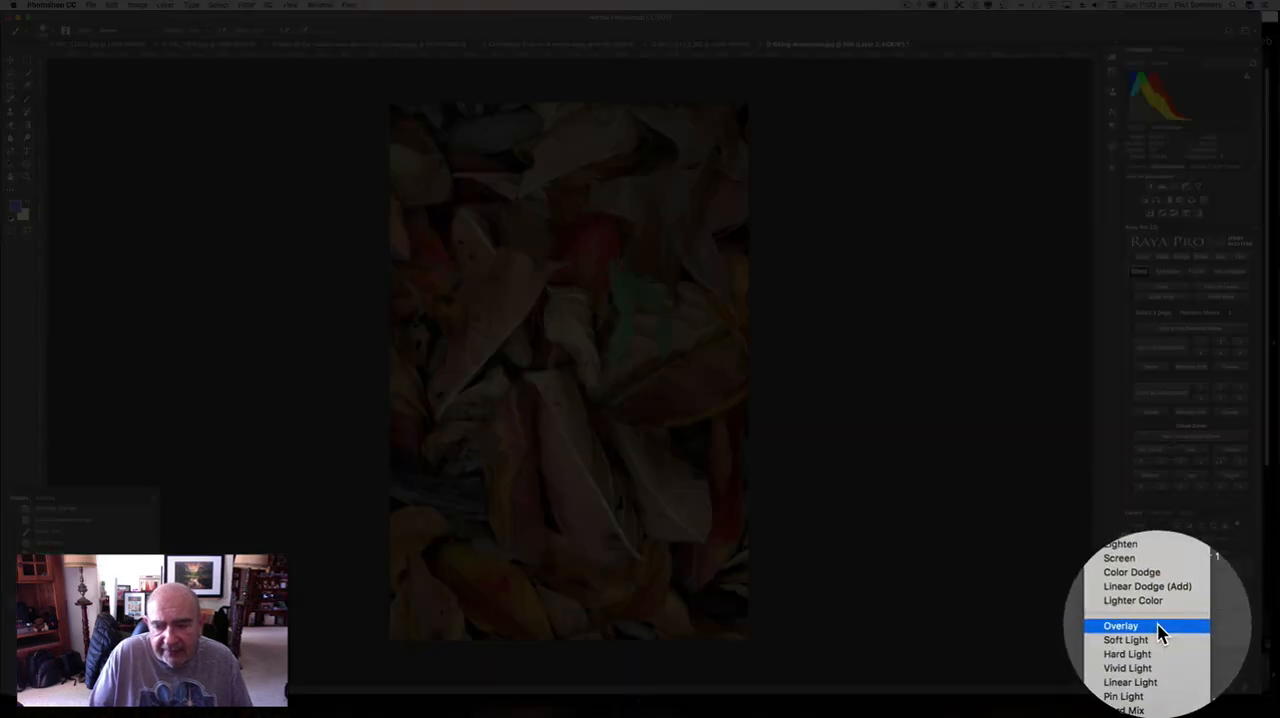
{"action": "left_click", "coordinate": [1158, 628]}
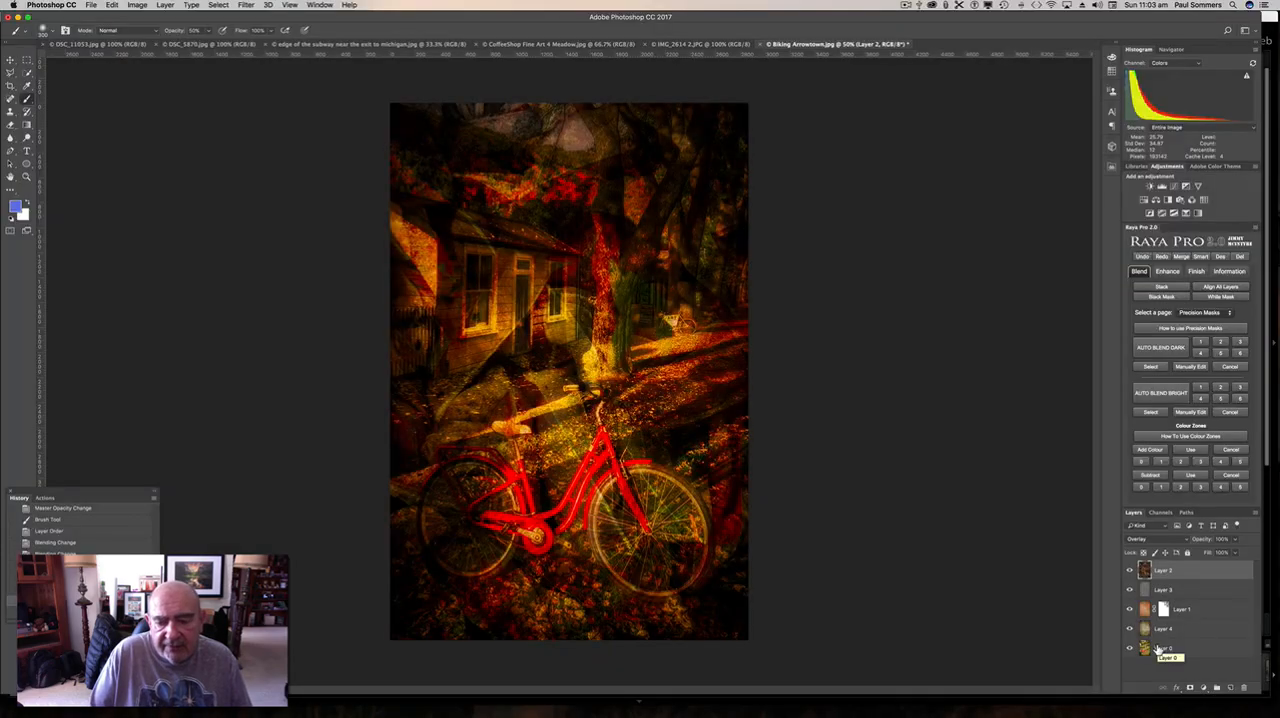
Try Soft Light and Multiply on the leaves Layer 2, and set its blend mode to Screen.
{"action": "left_click", "coordinate": [1158, 540]}
{"action": "left_click", "coordinate": [1157, 545]}
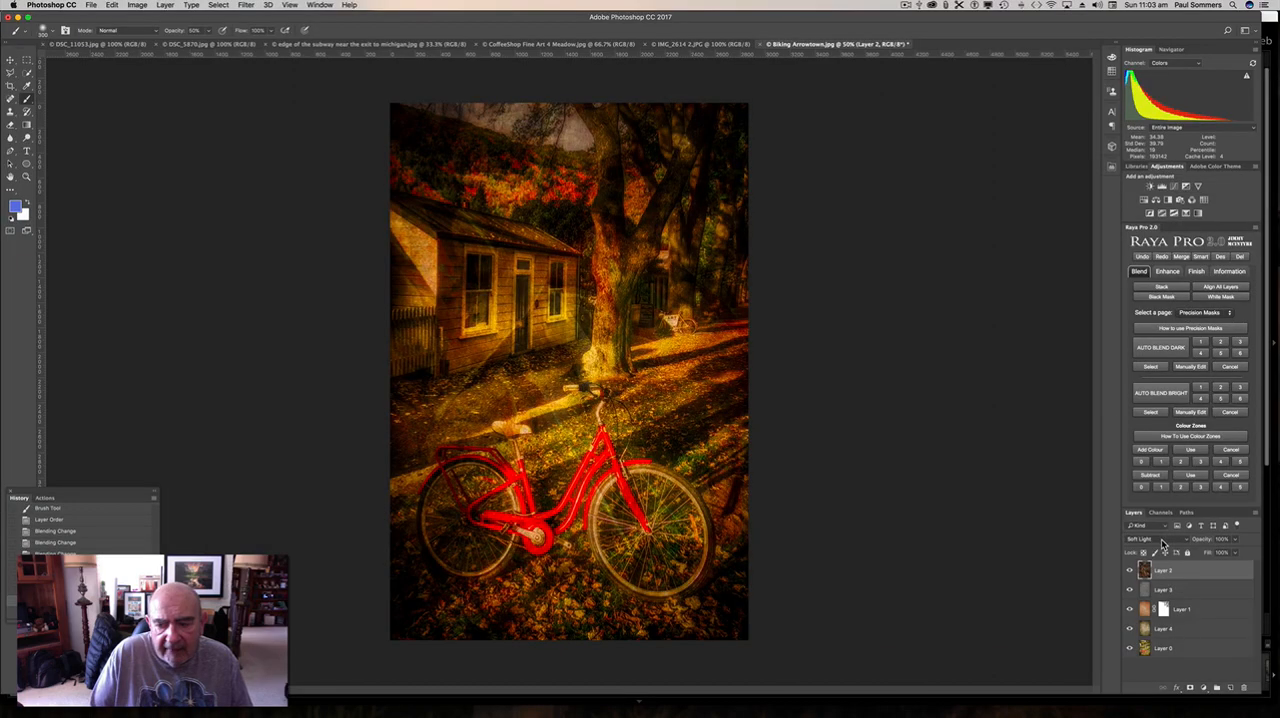
{"action": "left_click", "coordinate": [1165, 540]}
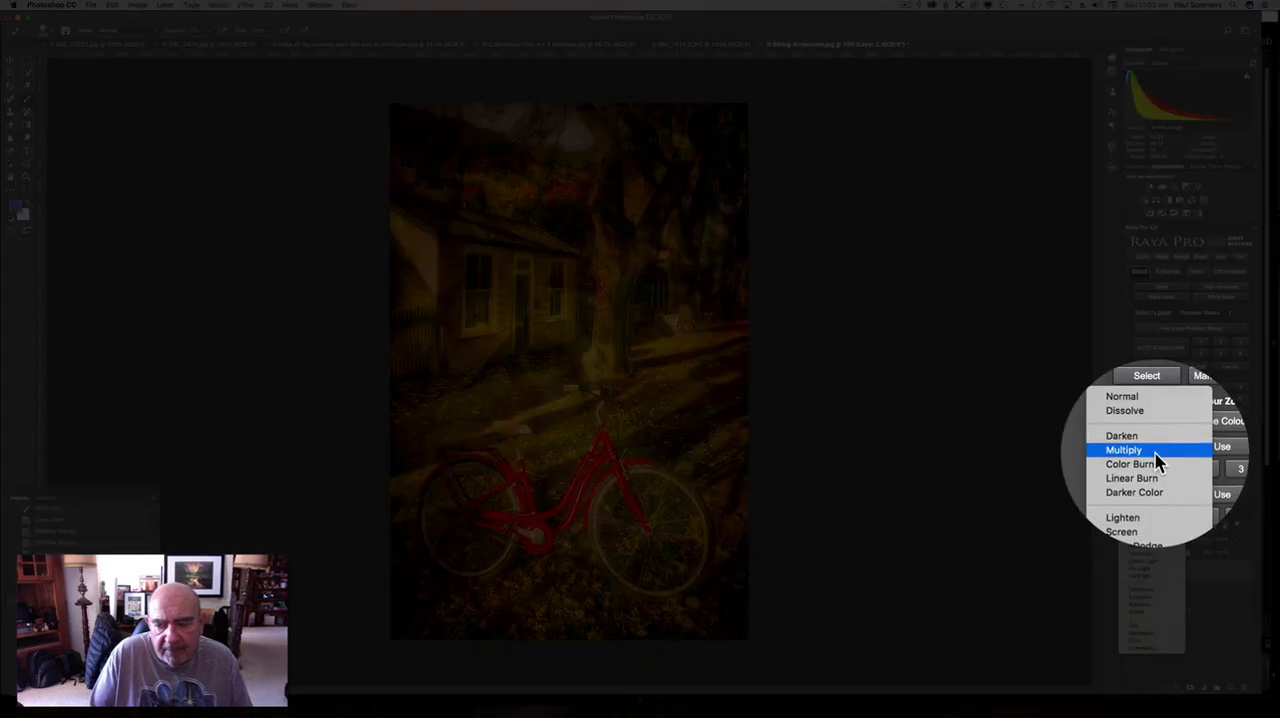
{"action": "left_click", "coordinate": [1150, 451]}
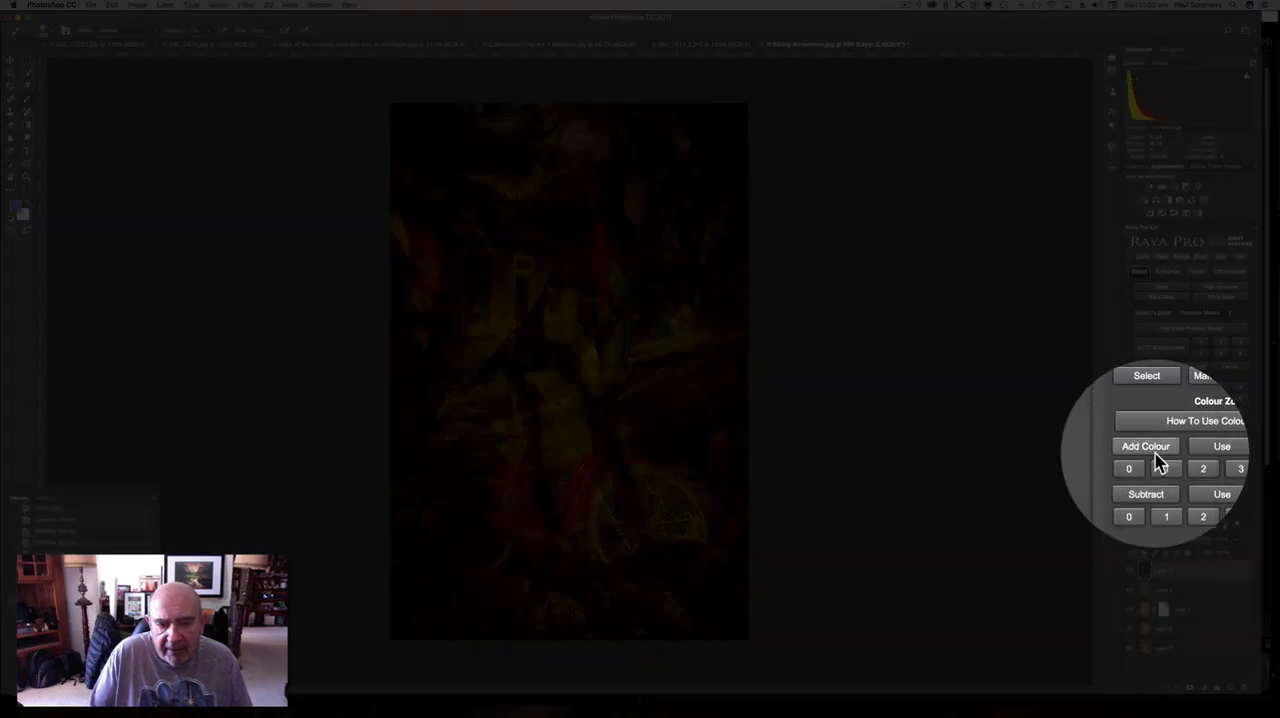
{"action": "left_click", "coordinate": [1157, 542]}
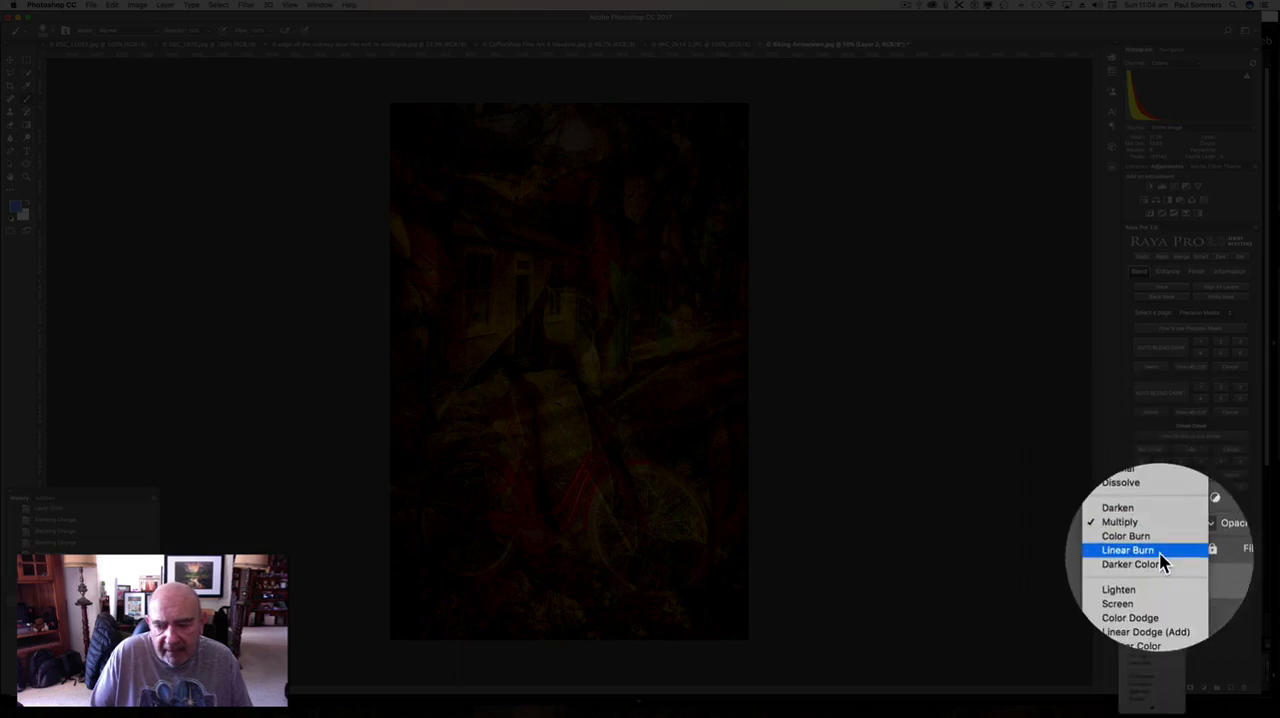
{"action": "left_click", "coordinate": [1165, 586]}
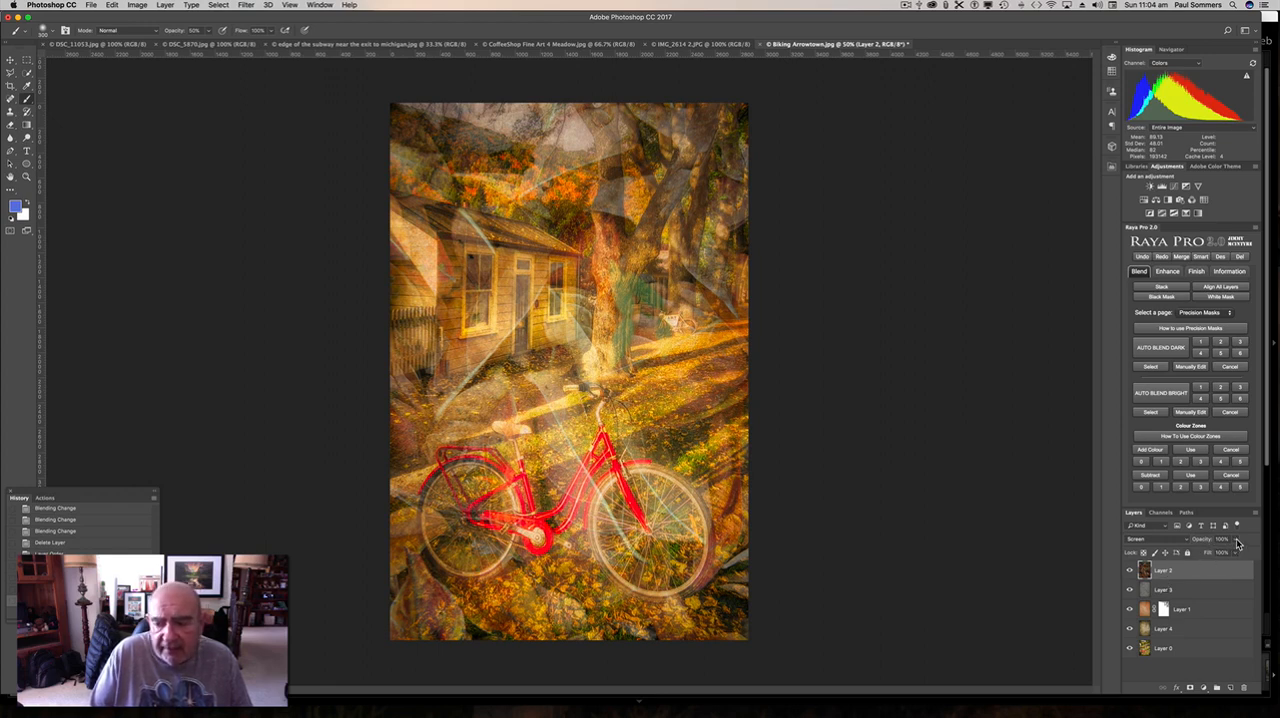
Try the leaves Layer 2 at about 37% opacity in Screen mode, and delete the layer.
{"action": "left_click_drag", "start_coordinate": [1235, 553], "coordinate": [1206, 556]}
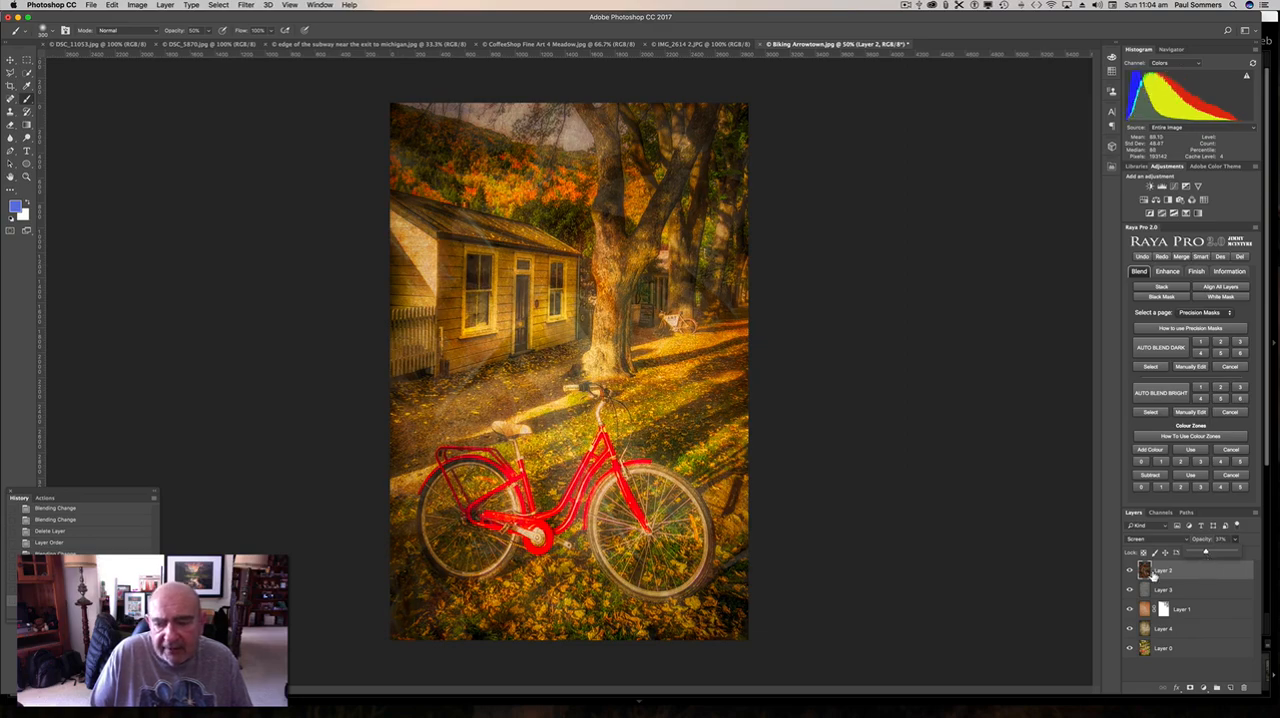
{"action": "right_click", "coordinate": [1186, 574]}
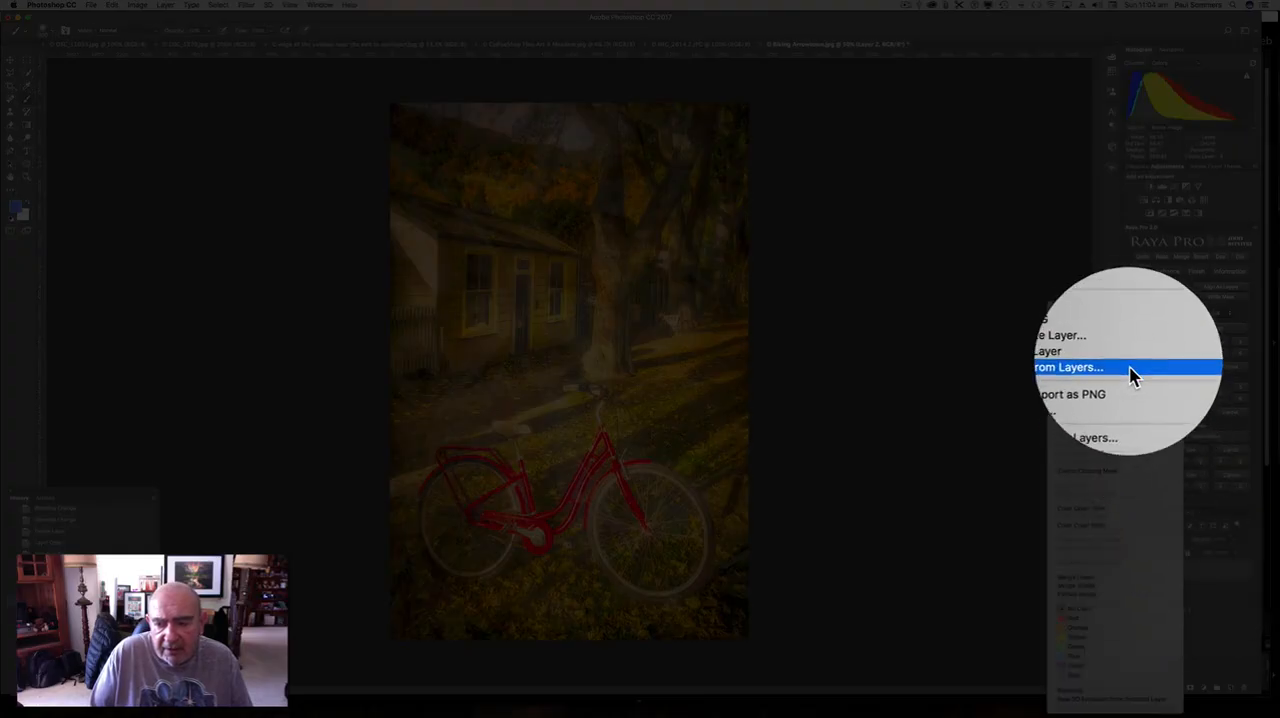
{"action": "left_click", "coordinate": [1131, 363]}
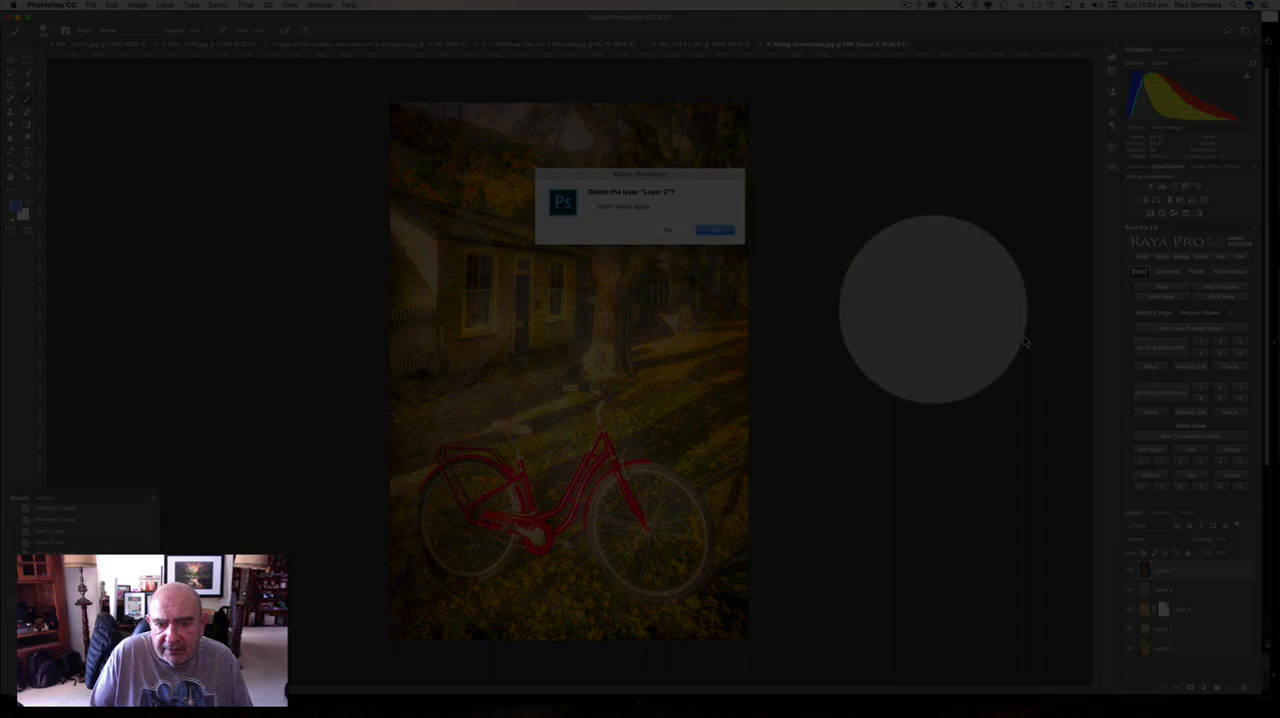
{"action": "left_click", "coordinate": [714, 231]}
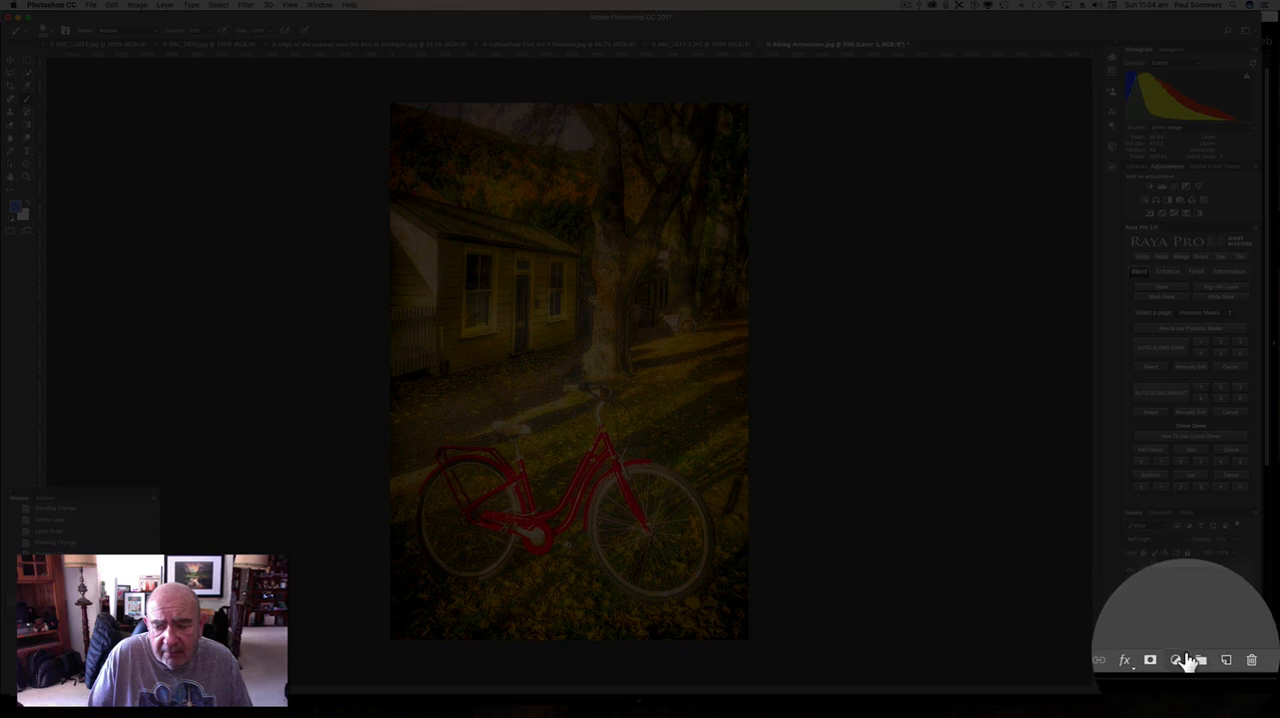
Add a Hue/Saturation adjustment layer above Layer 3, try the Sepia preset, and set the preset to Old Style.
{"action": "left_click", "coordinate": [1216, 688]}
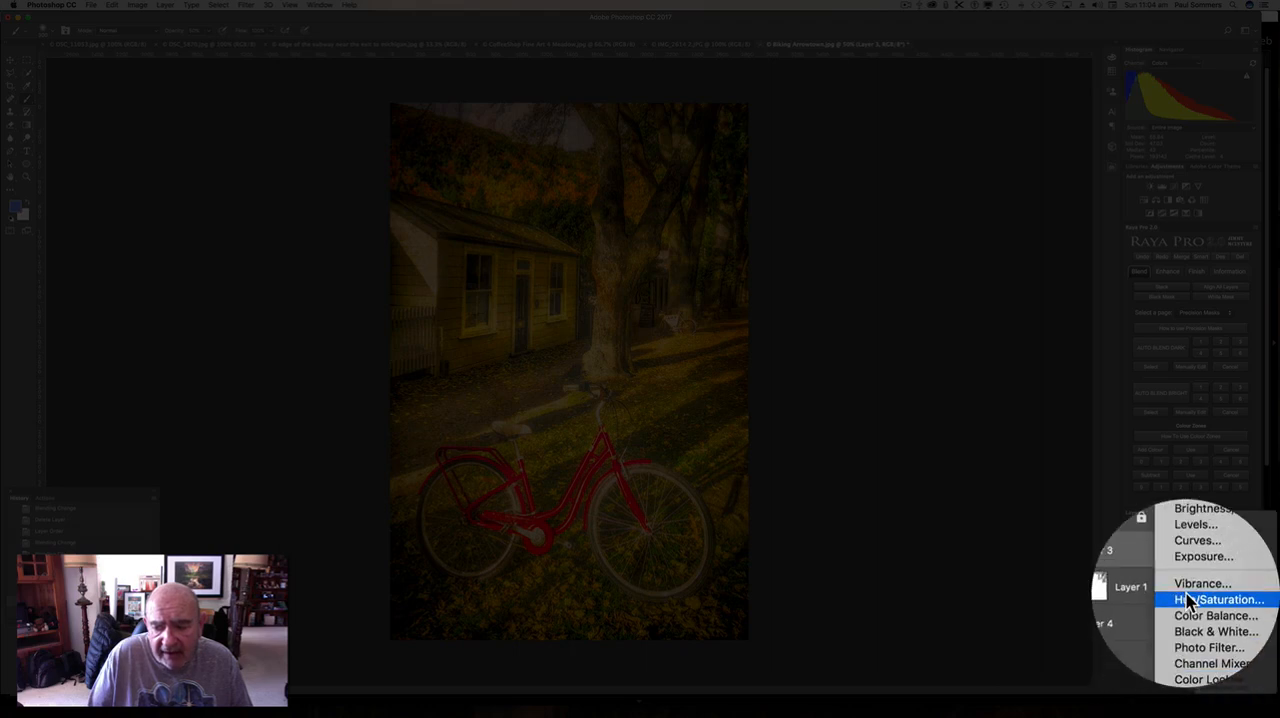
{"action": "left_click", "coordinate": [1188, 602]}
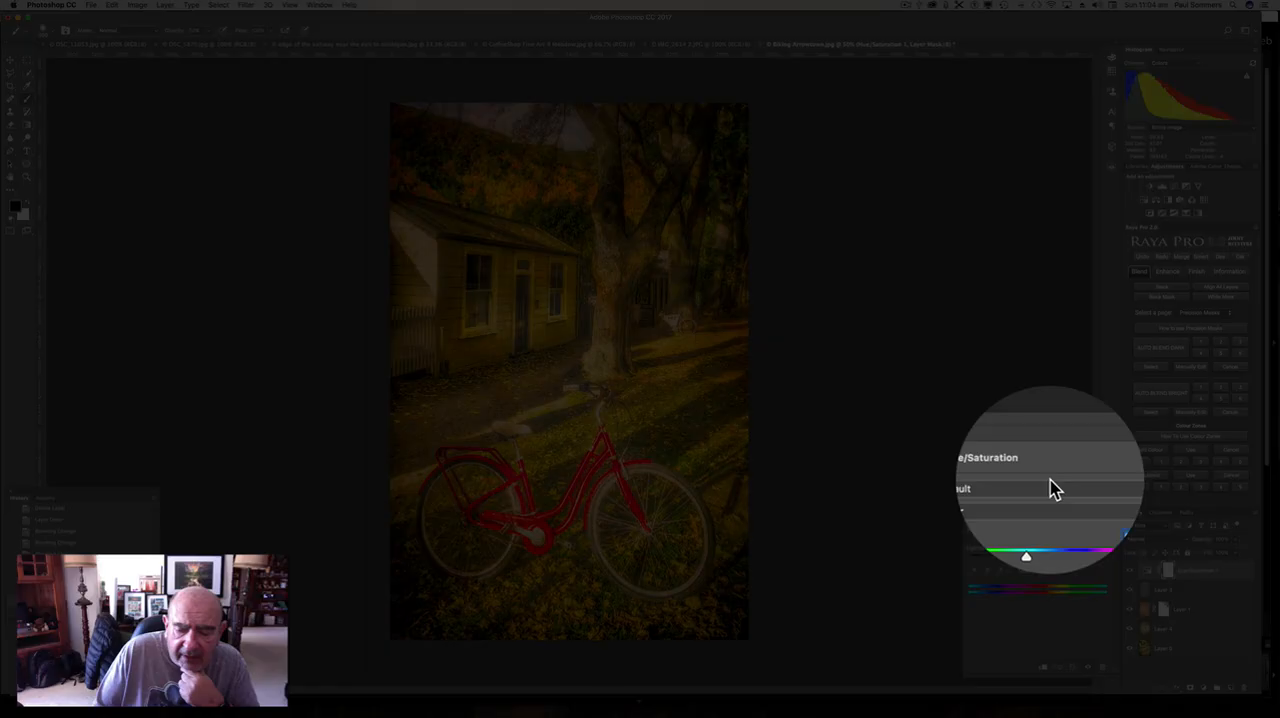
{"action": "left_click", "coordinate": [1060, 484]}
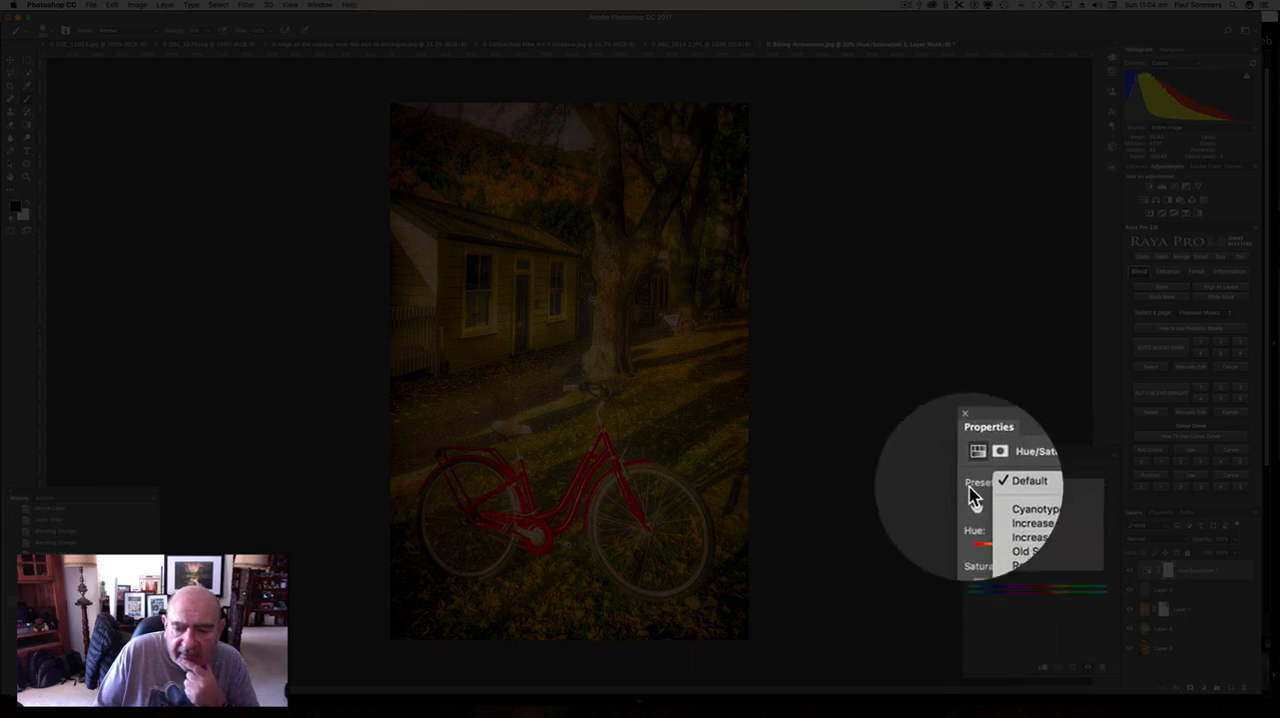
{"action": "left_click", "coordinate": [972, 493]}
{"action": "left_click", "coordinate": [1005, 489]}
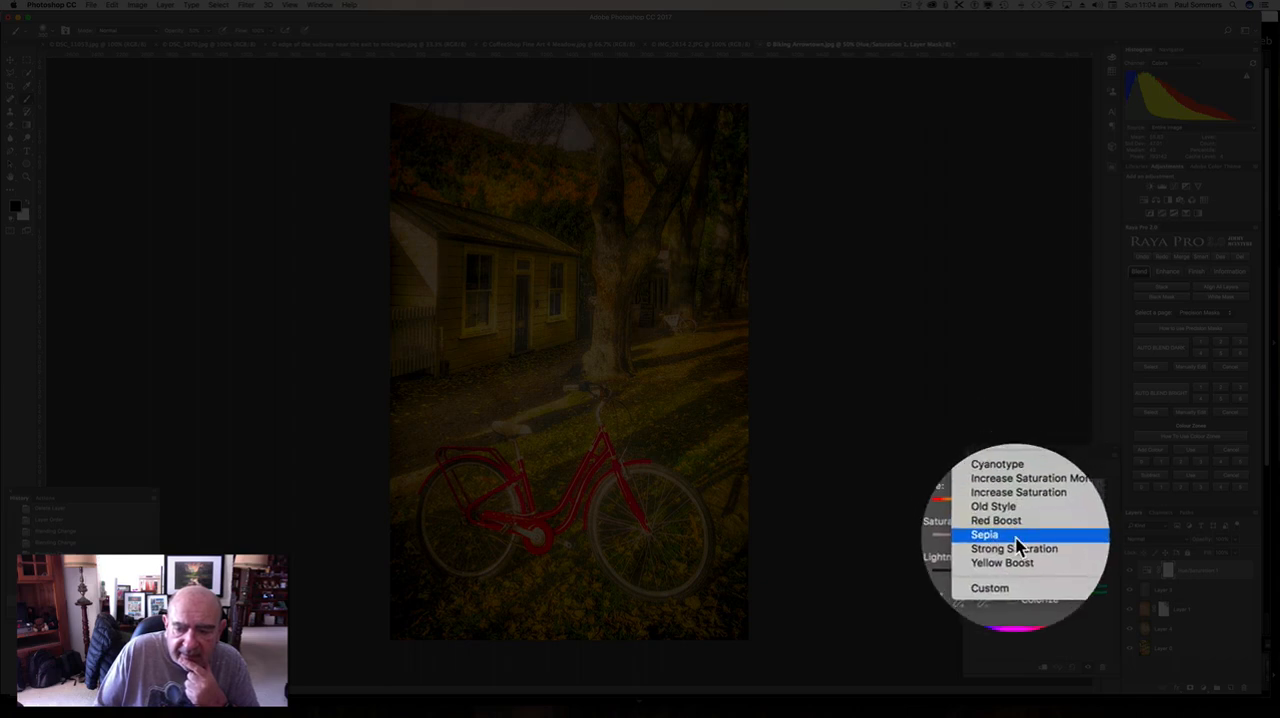
{"action": "left_click", "coordinate": [1016, 538]}
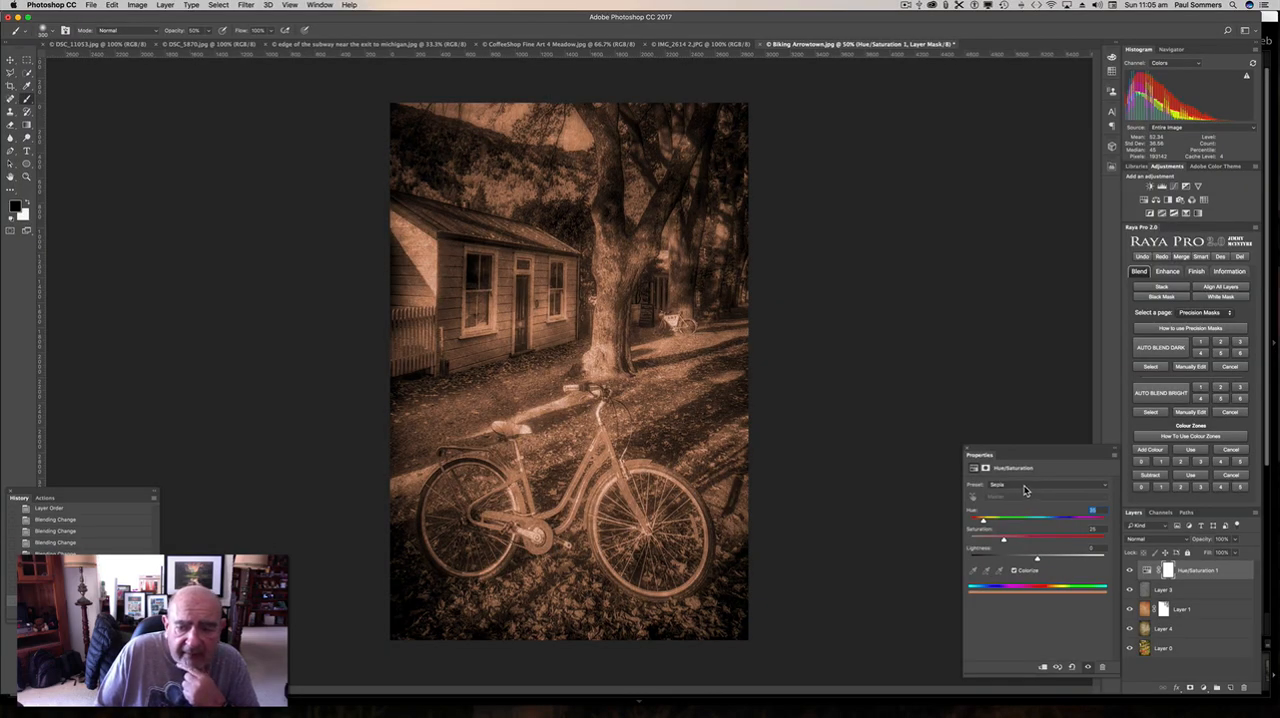
{"action": "left_click", "coordinate": [1022, 487]}
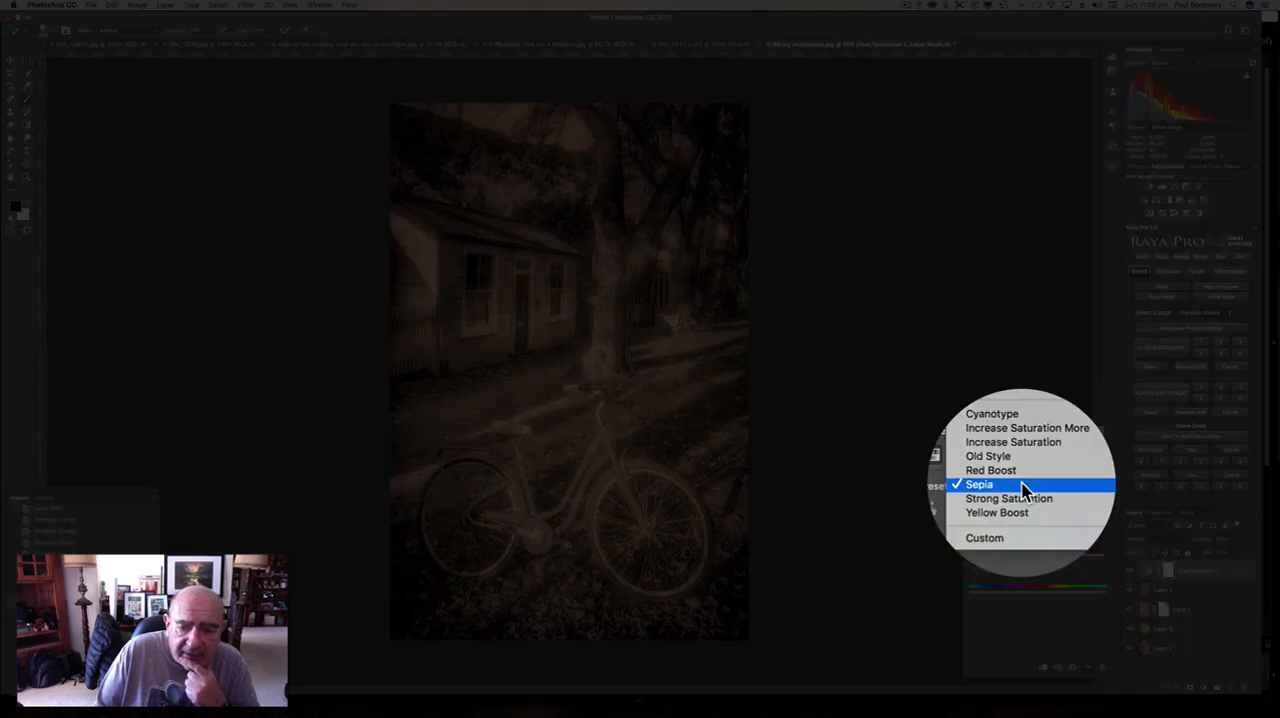
{"action": "left_click", "coordinate": [1026, 475]}
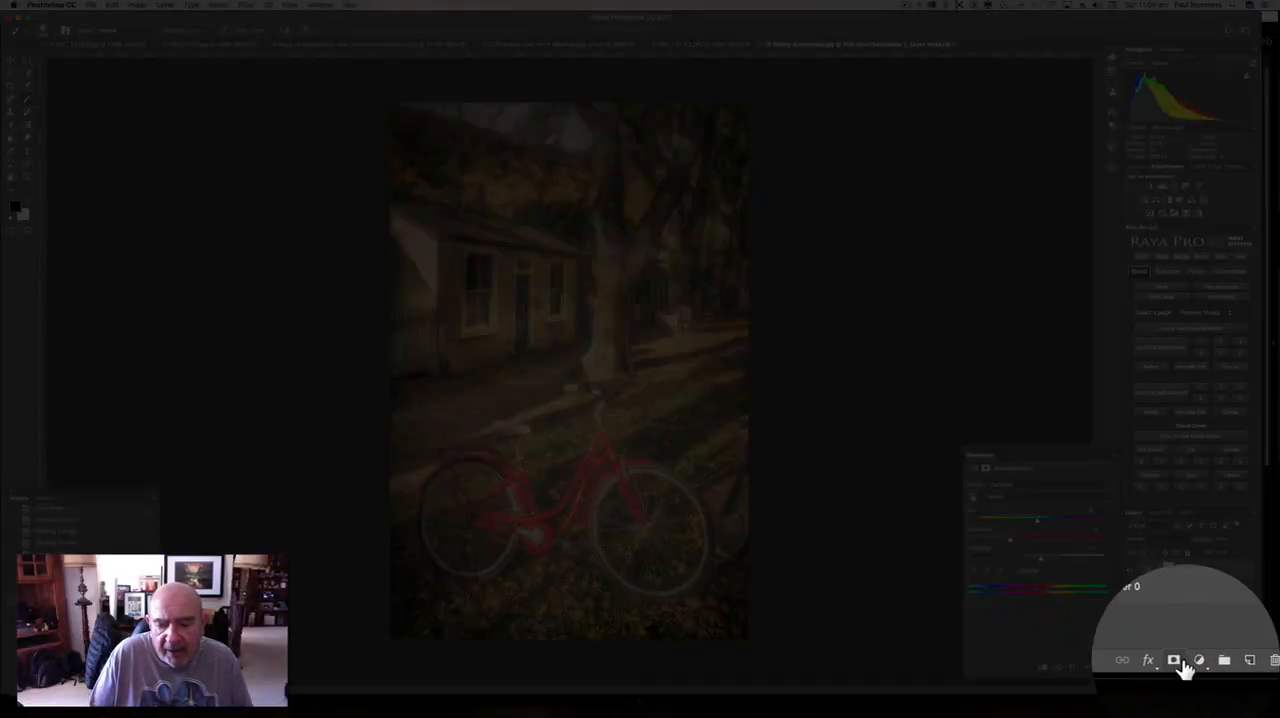
Add a second Hue/Saturation adjustment layer on top and slightly lower the saturation of the Reds.
{"action": "left_click", "coordinate": [1197, 661]}
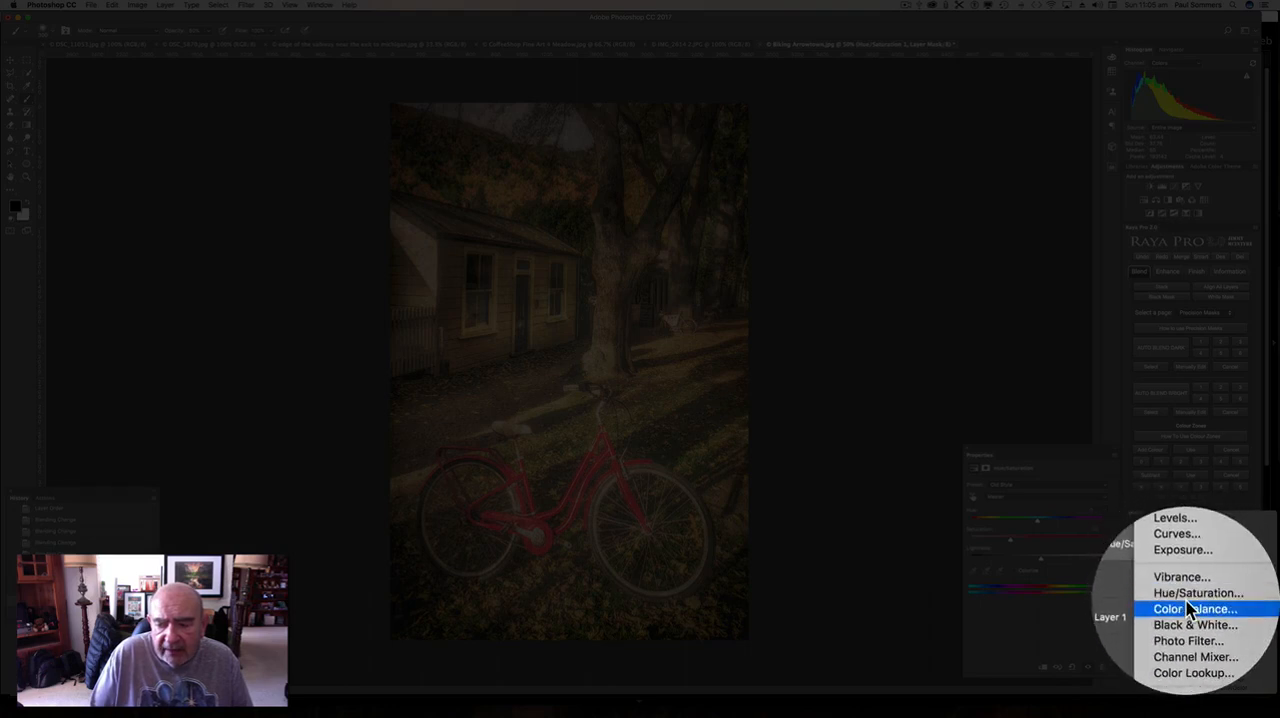
{"action": "left_click", "coordinate": [1189, 598]}
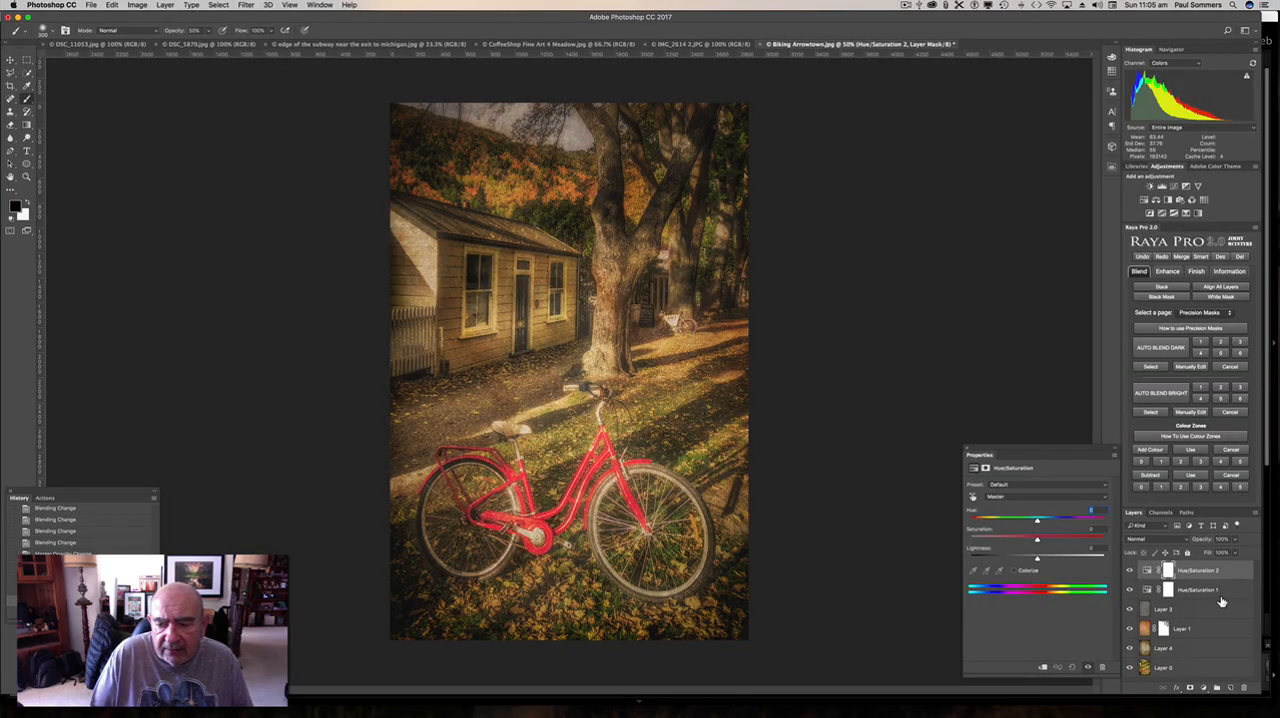
{"action": "left_click", "coordinate": [1031, 498]}
{"action": "left_click", "coordinate": [1032, 505]}
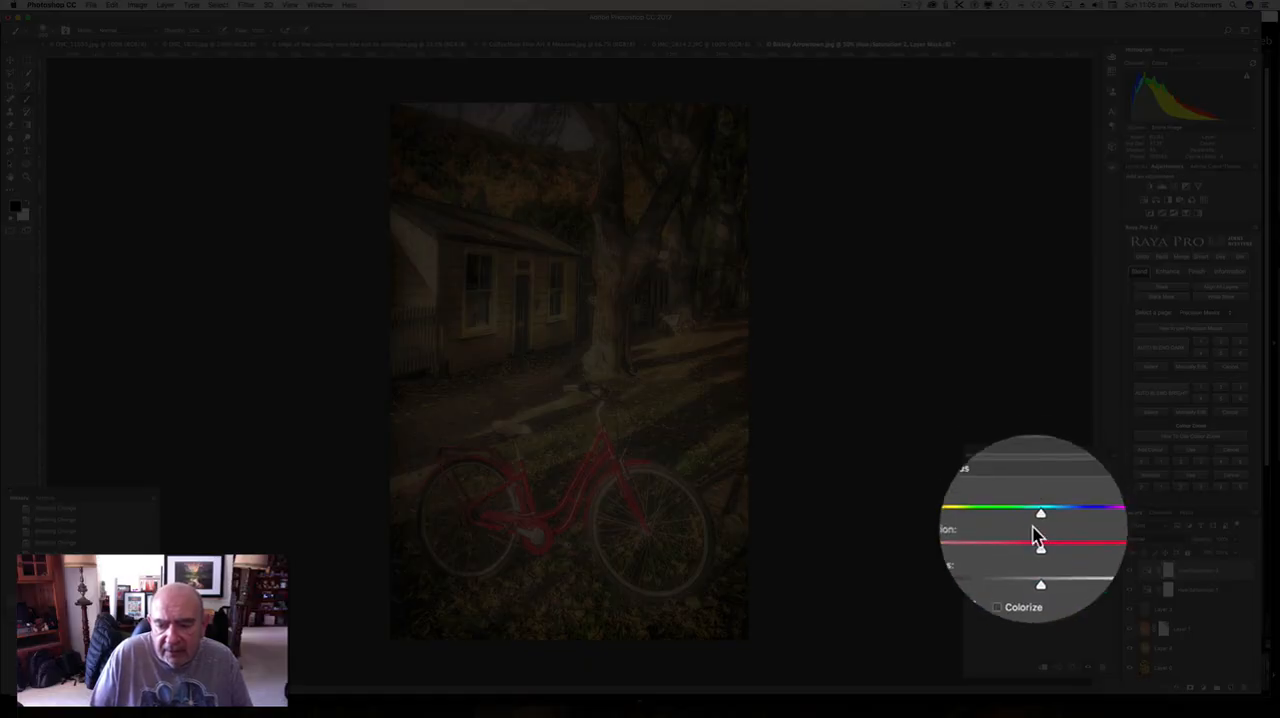
{"action": "left_click_drag", "start_coordinate": [1037, 541], "coordinate": [1025, 542]}
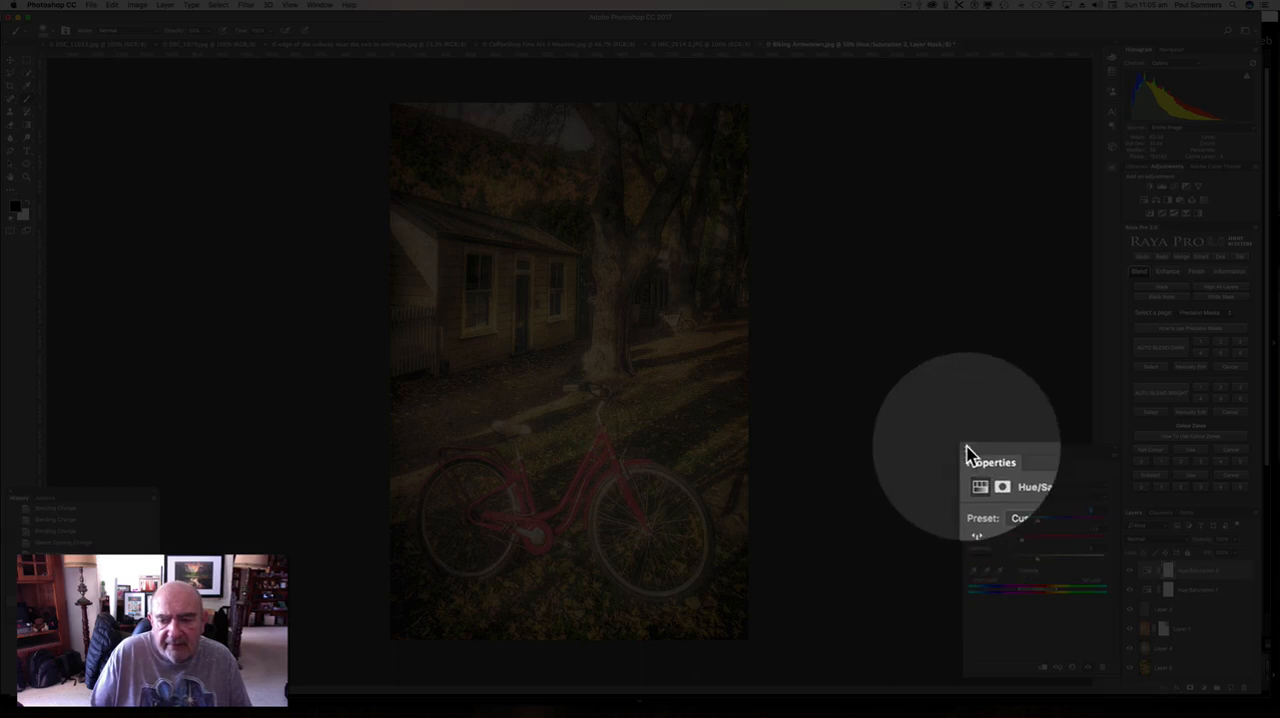
{"action": "left_click", "coordinate": [967, 449]}
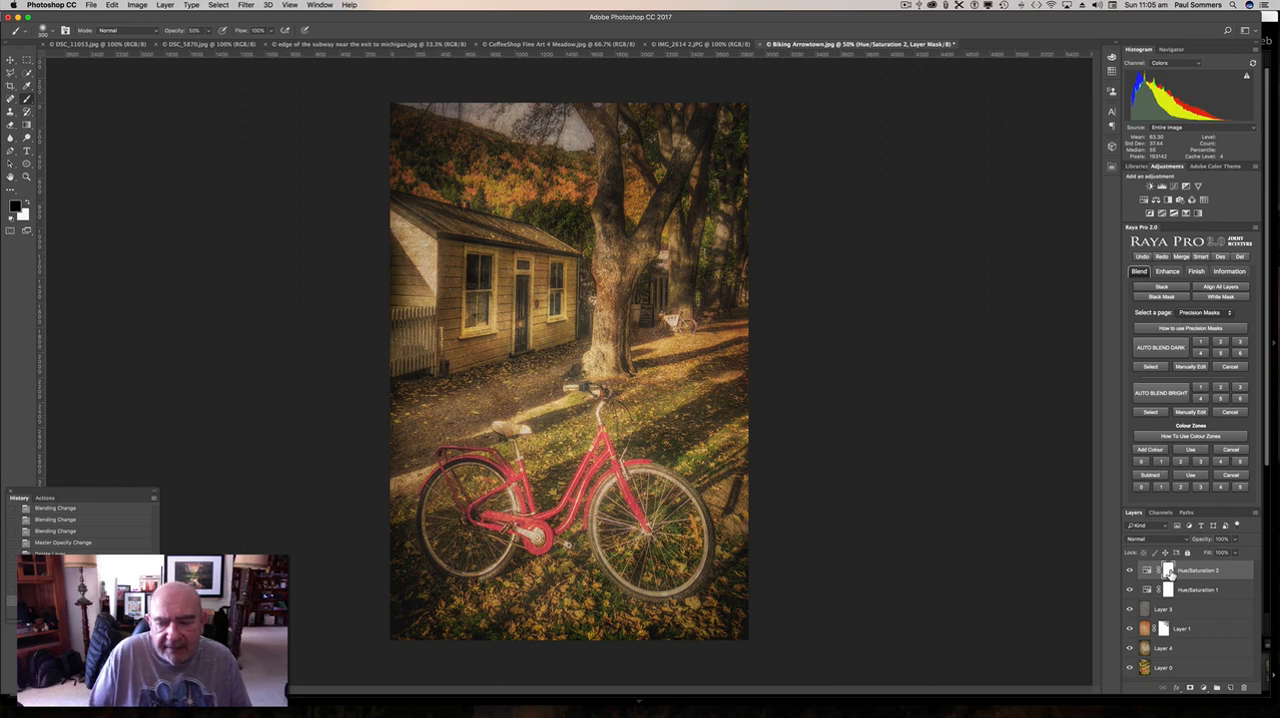
Group all layers from Layer 4 up to Hue/Saturation 2 as Textures, and toggle the group's visibility to compare with the original photo.
{"action": "left_click", "coordinate": [1206, 649]}
{"action": "left_click", "coordinate": [1209, 571], "text": "shift"}
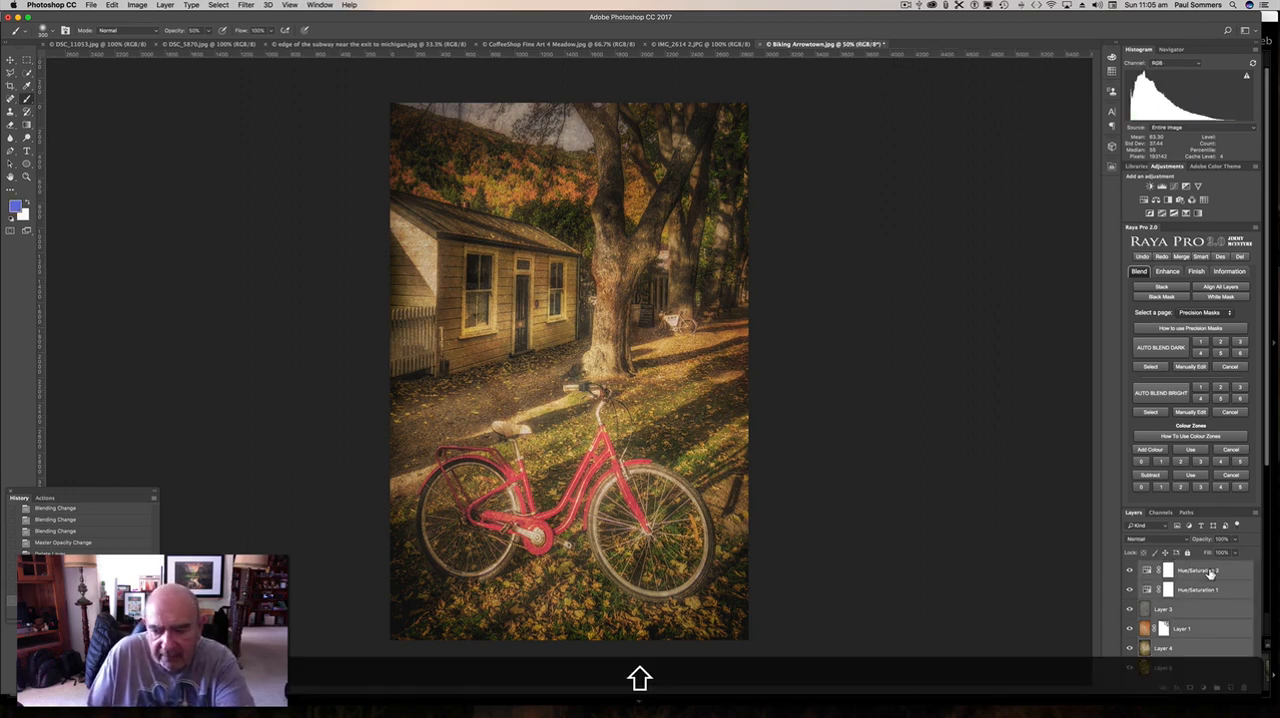
{"action": "right_click", "coordinate": [1209, 572]}
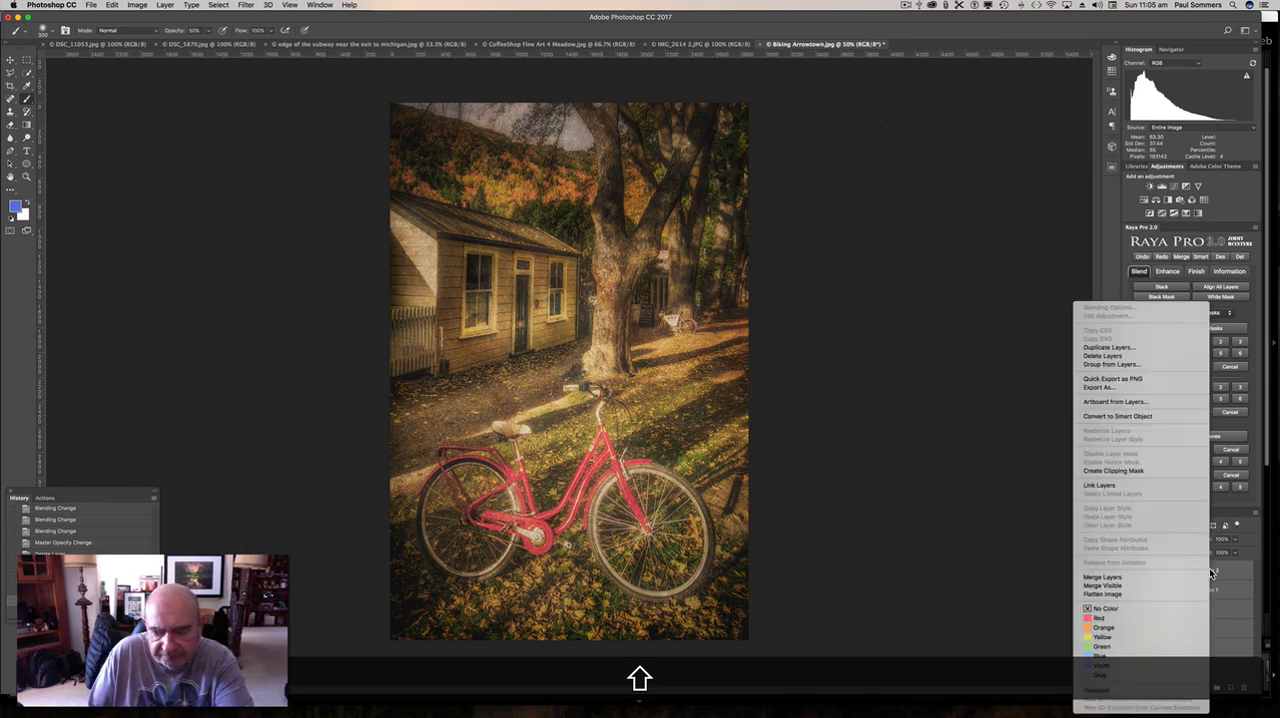
{"action": "left_click", "coordinate": [1151, 365]}
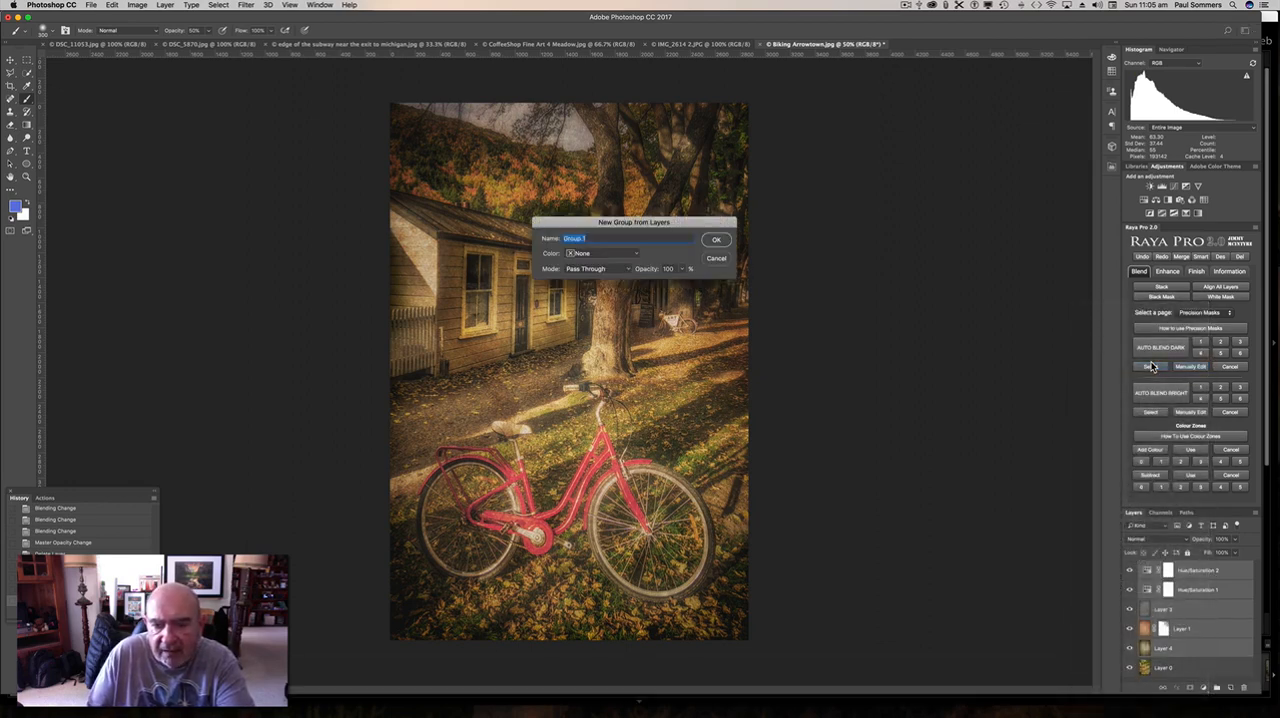
{"action": "type", "text": "Te"}
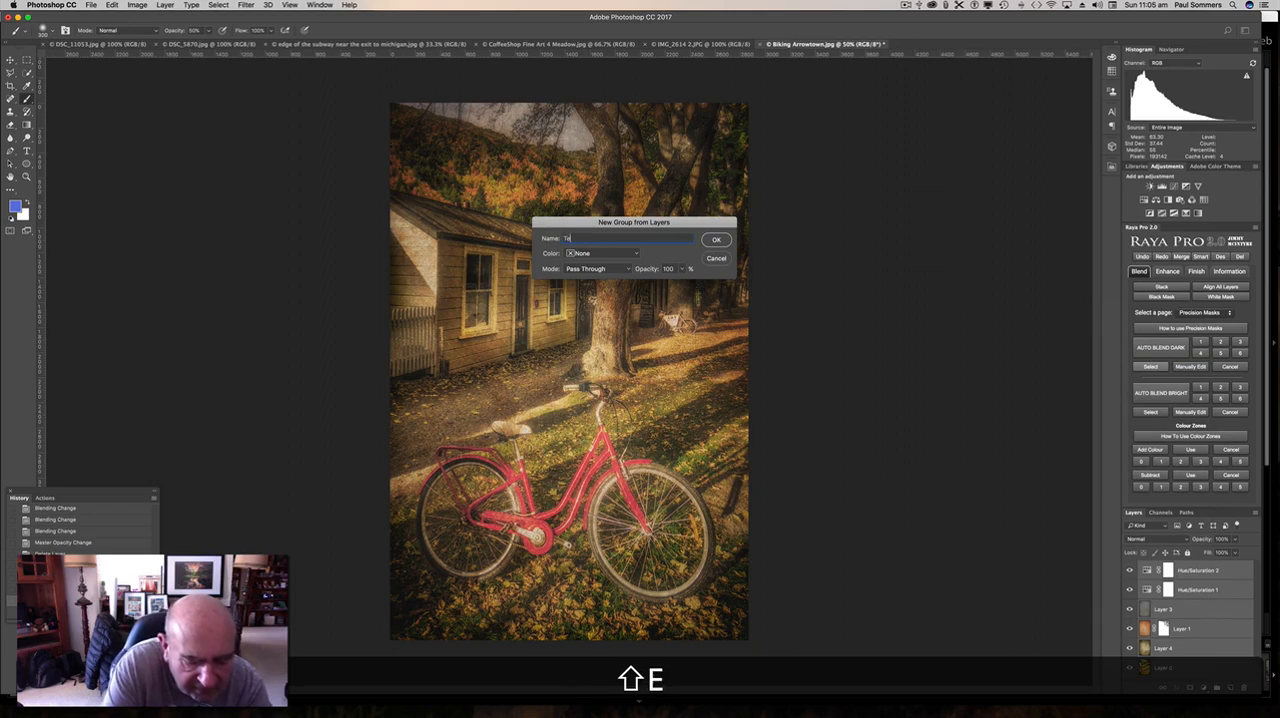
{"action": "type", "text": "xtures"}
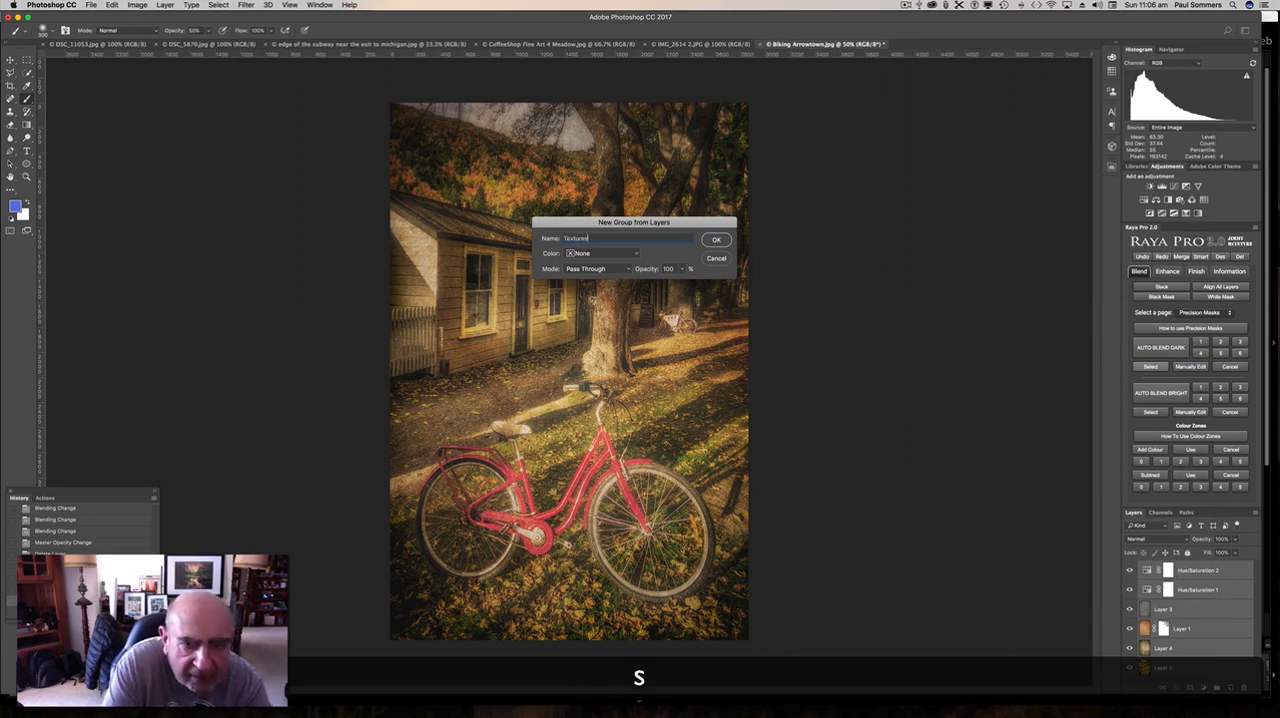
{"action": "key", "text": "Return"}
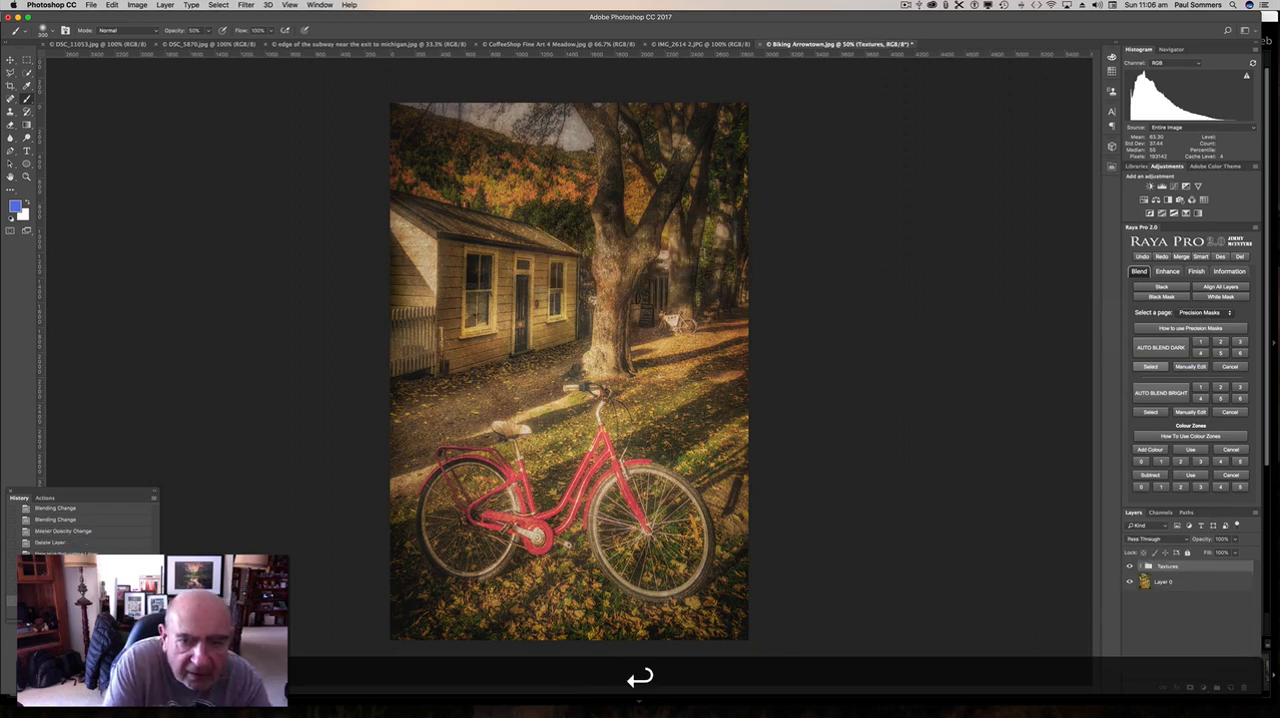
{"action": "left_click", "coordinate": [1130, 567]}
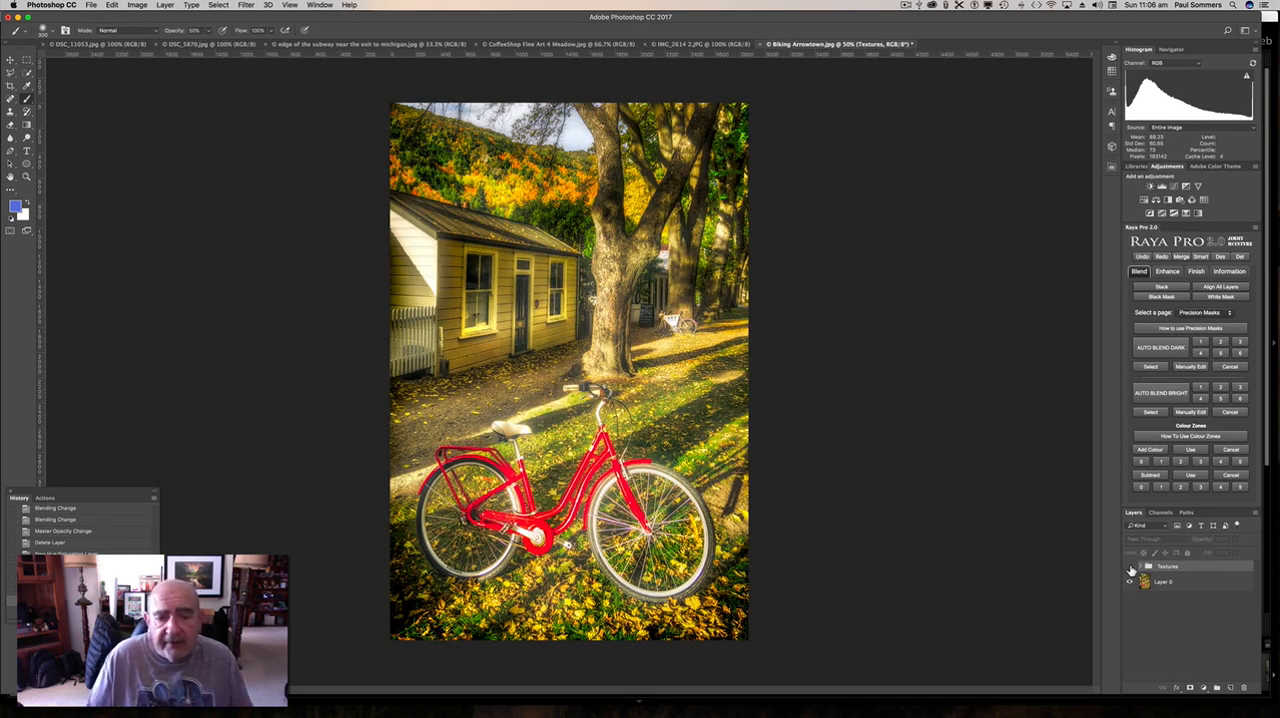
{"action": "left_click", "coordinate": [1130, 567]}
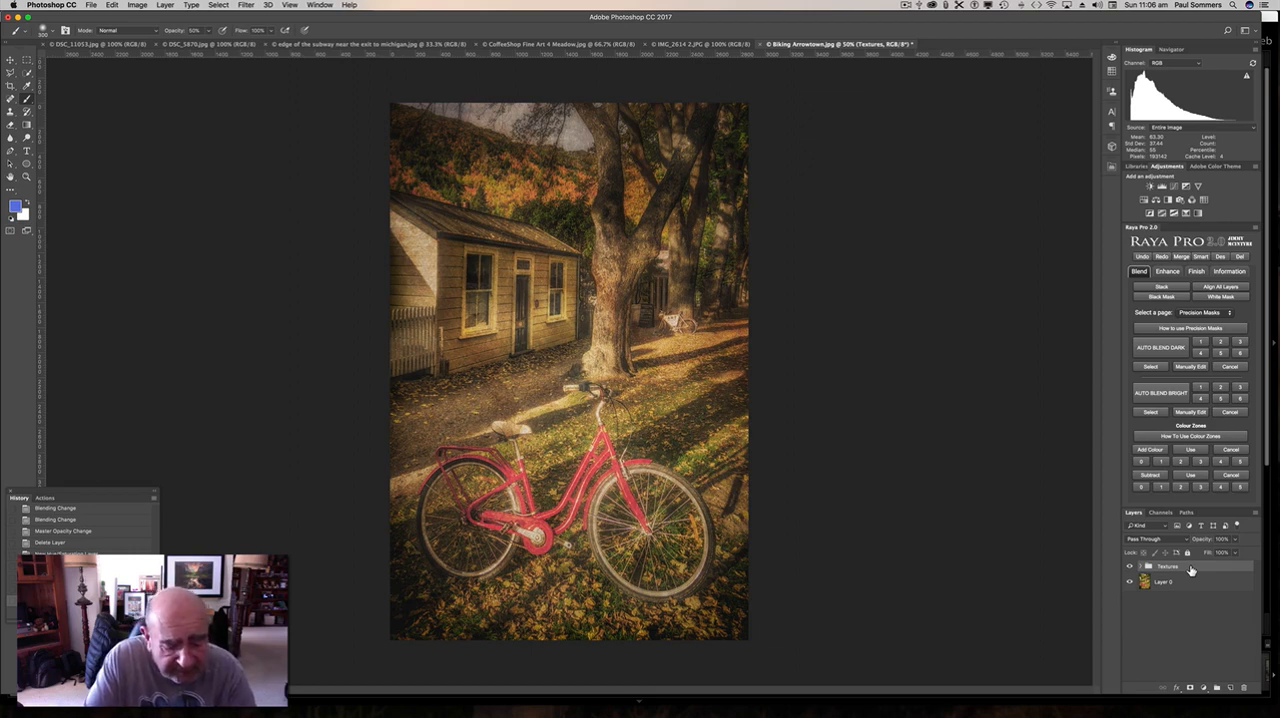
Stamp all visible layers into a new merged layer above the Textures group.
{"action": "key", "text": "super"}
{"action": "key", "text": "alt"}
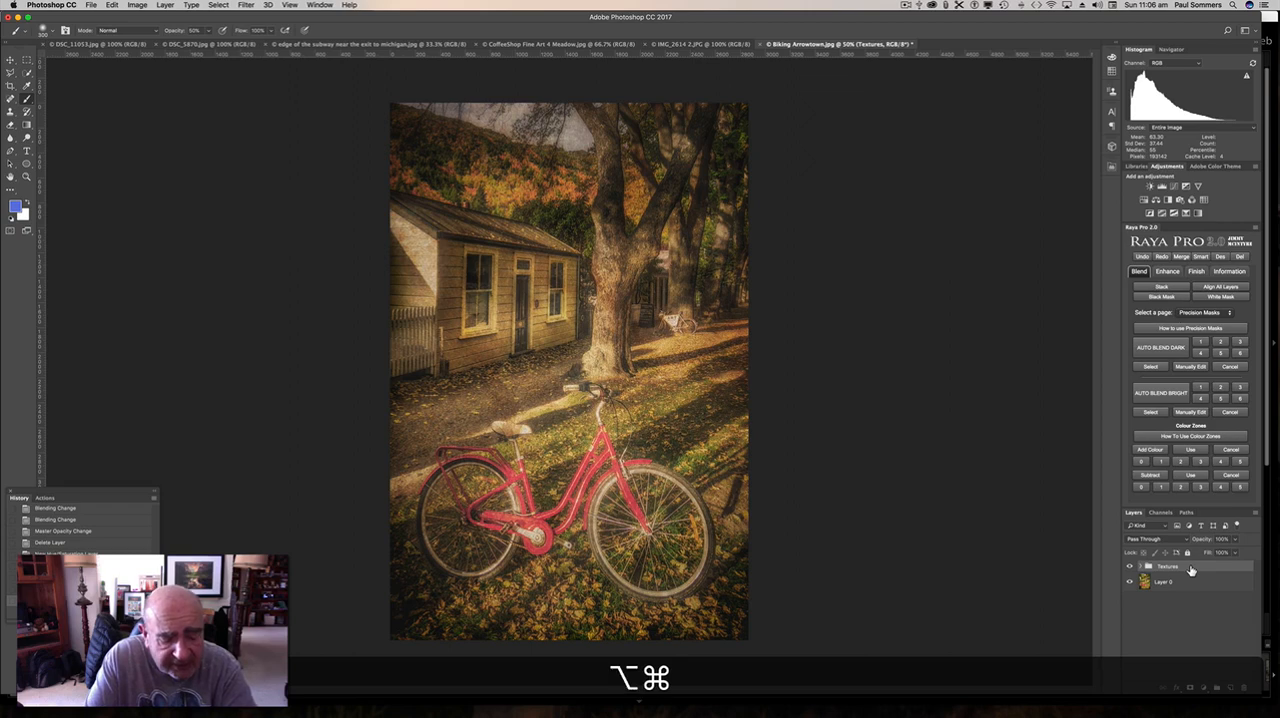
{"action": "key", "text": "shift"}
{"action": "key", "text": "alt+shift+super+e"}
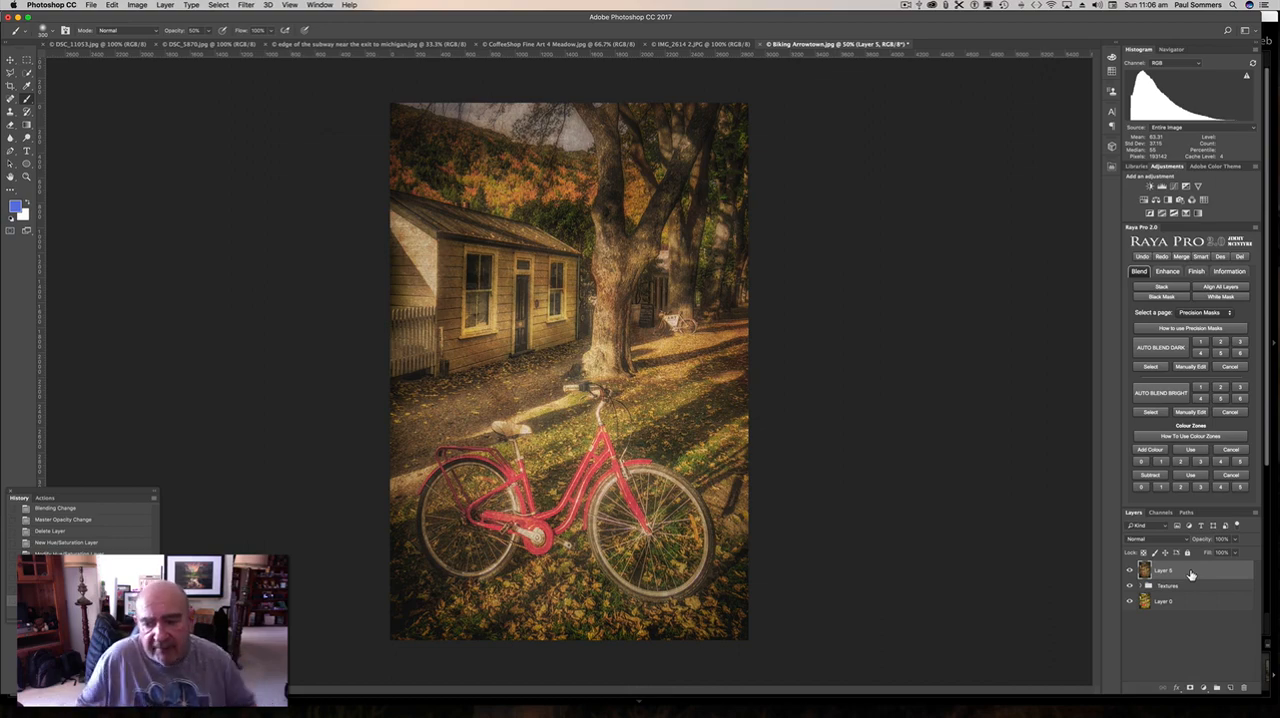
Apply the Camera Raw Filter to the merged layer with a Post Crop Vignetting amount of -24.
{"action": "left_click", "coordinate": [245, 5]}
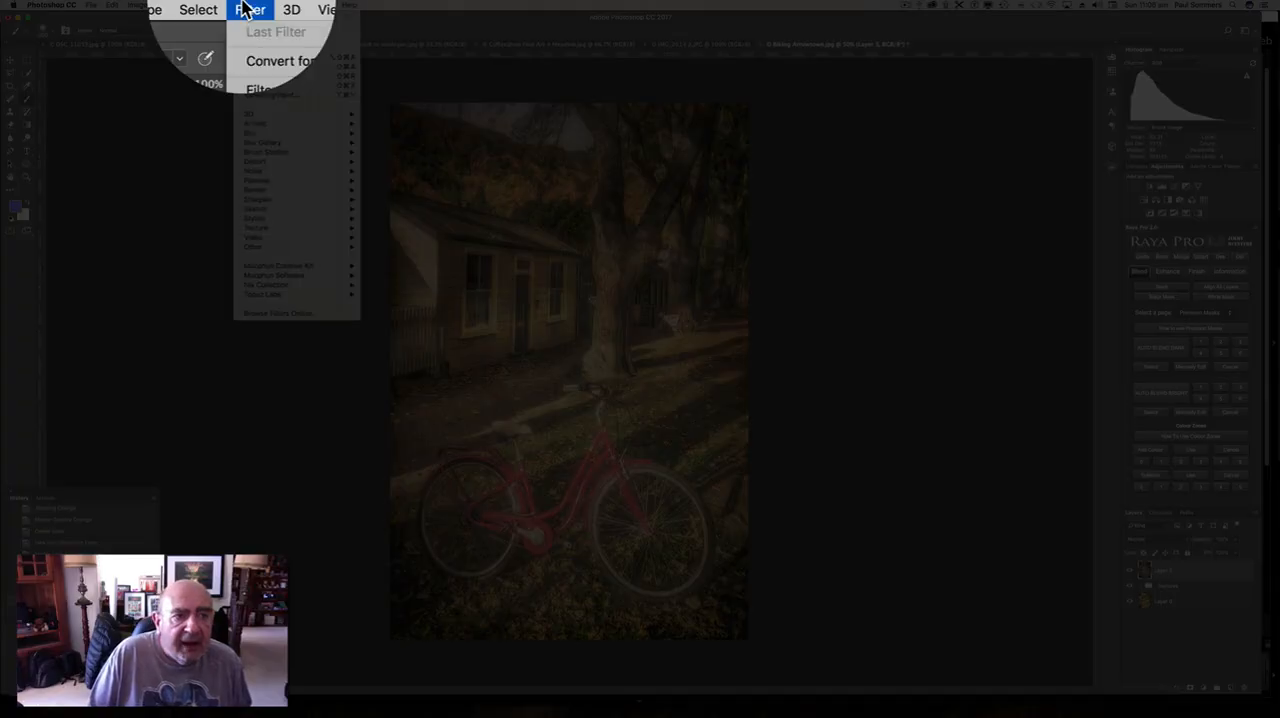
{"action": "mouse_move", "coordinate": [279, 146]}
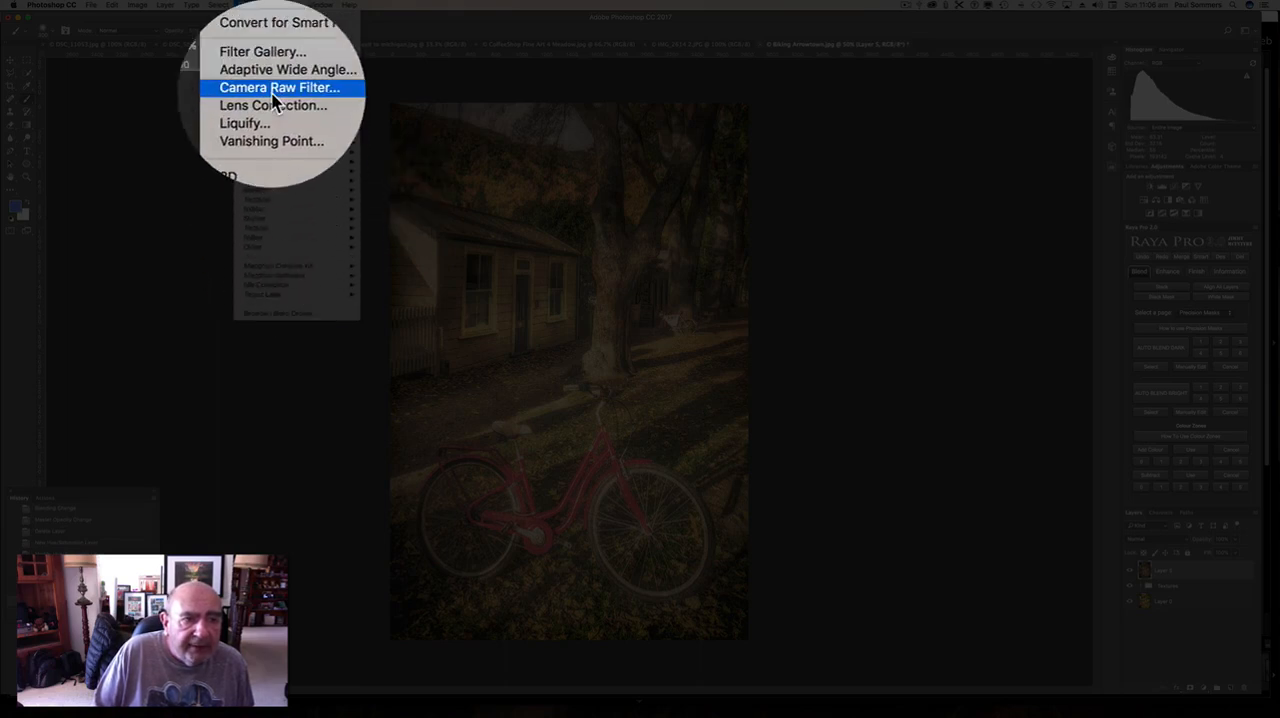
{"action": "left_click", "coordinate": [272, 97]}
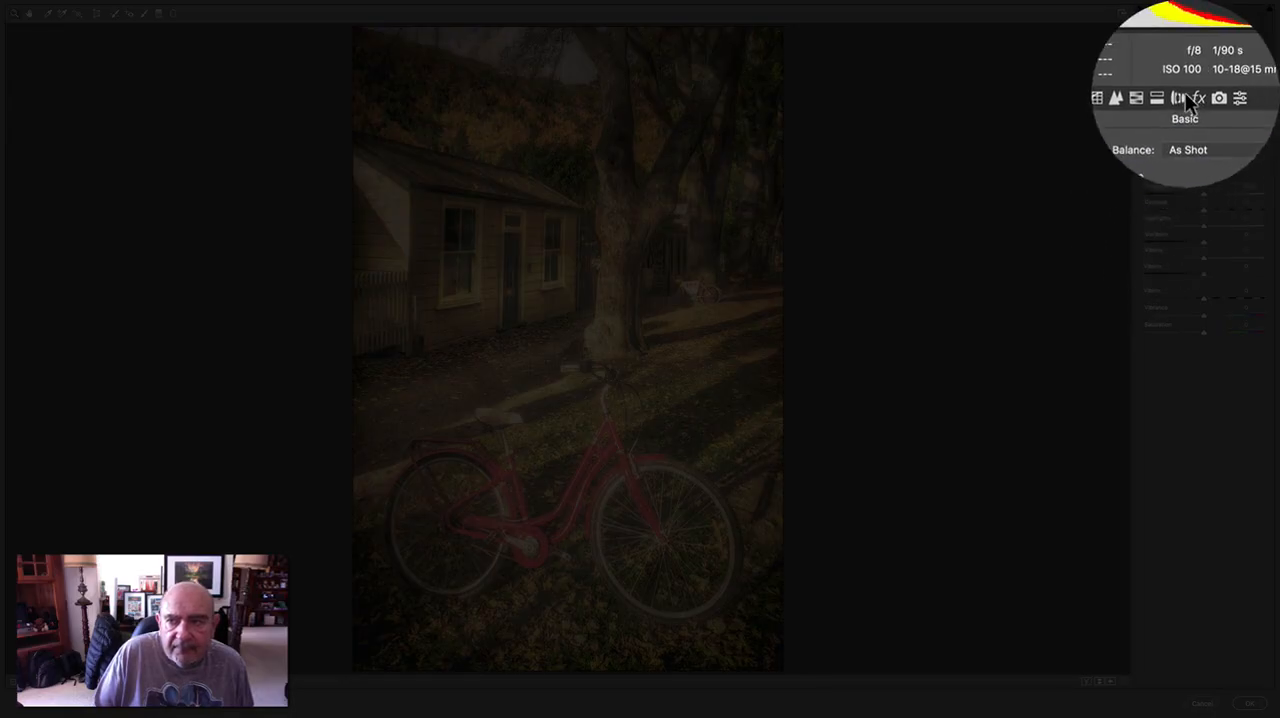
{"action": "left_click", "coordinate": [1187, 99]}
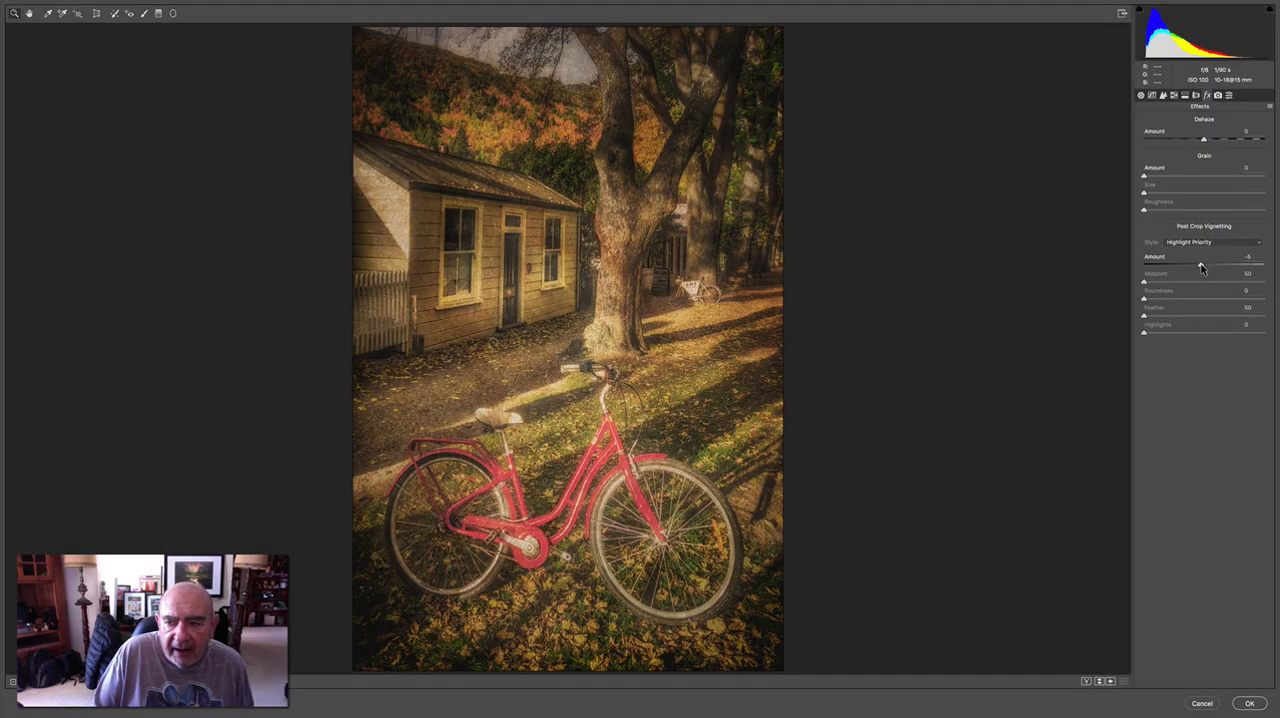
{"action": "left_click_drag", "start_coordinate": [1204, 263], "coordinate": [1189, 272]}
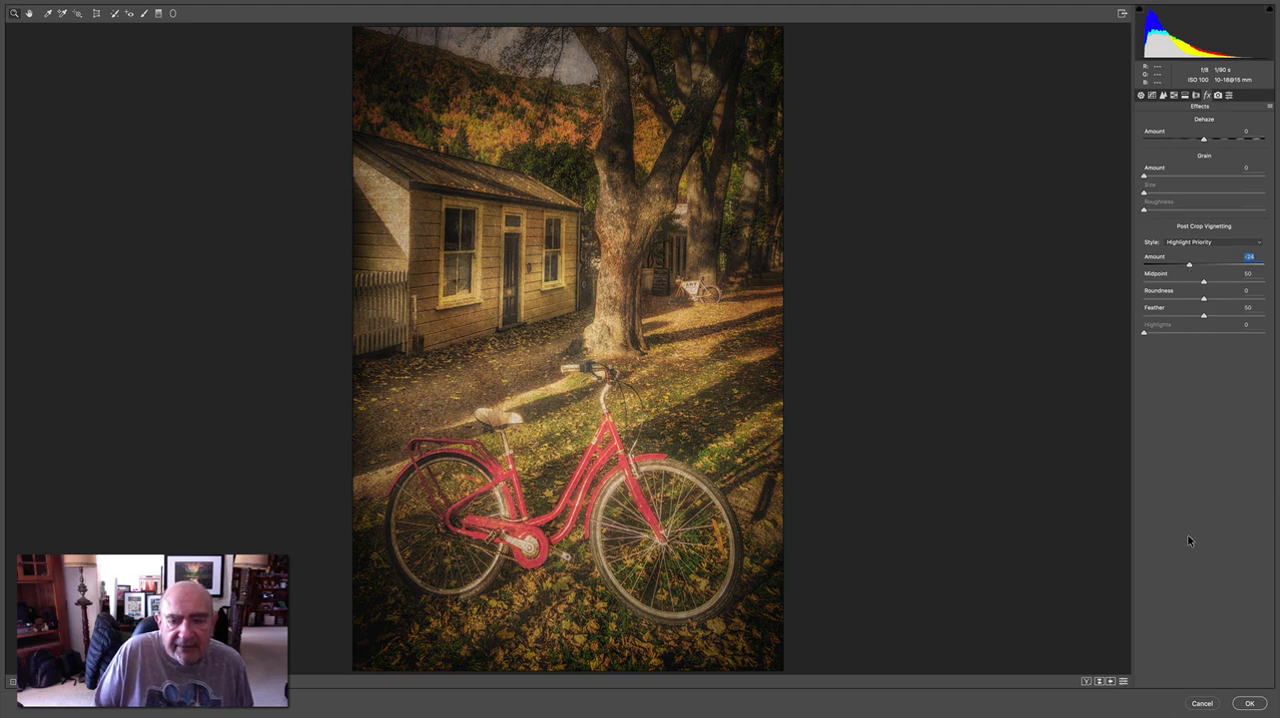
{"action": "left_click", "coordinate": [1250, 704]}
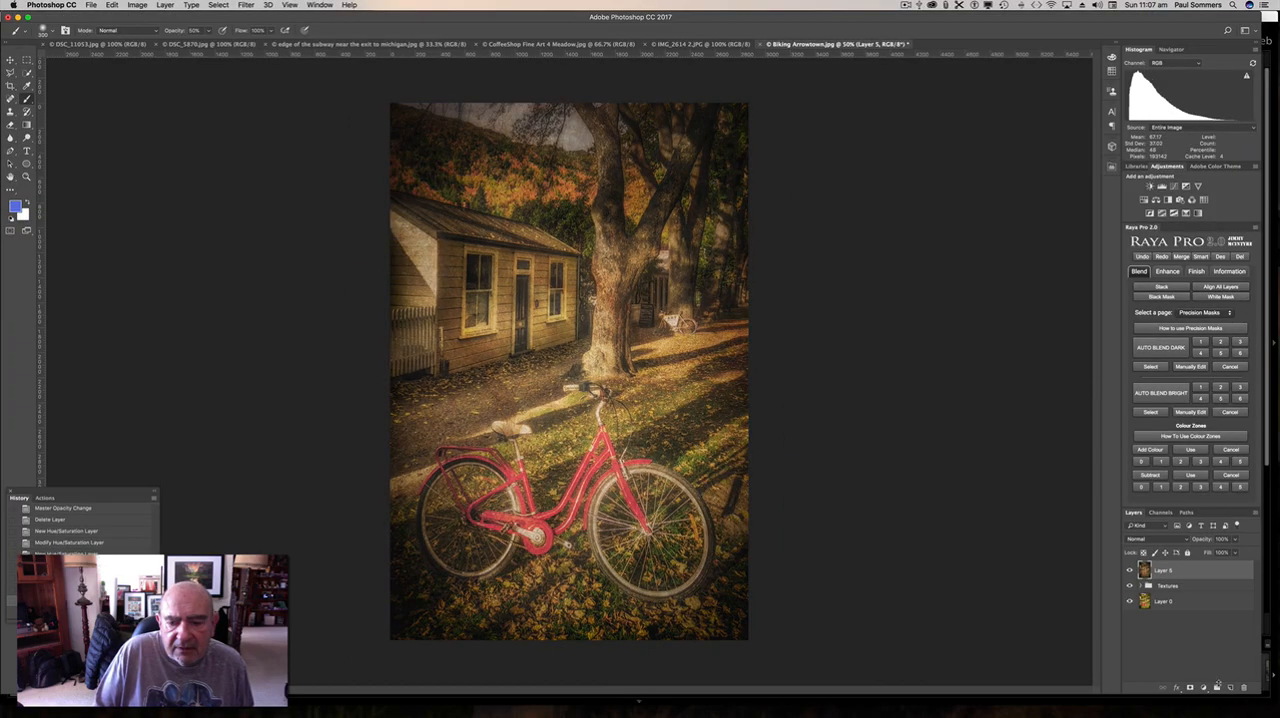